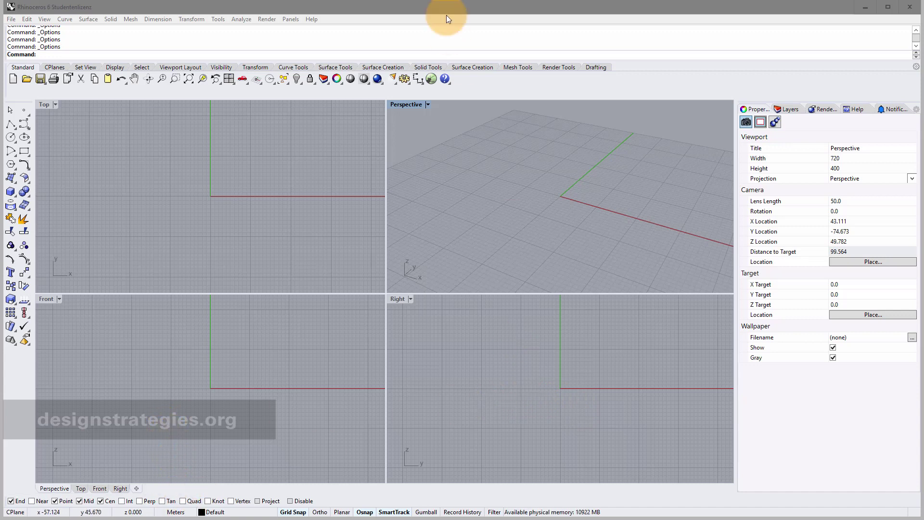
Step: Set the model units to centimeters with an absolute tolerance of 0.01 units
{"action": "left_click", "coordinate": [406, 79]}
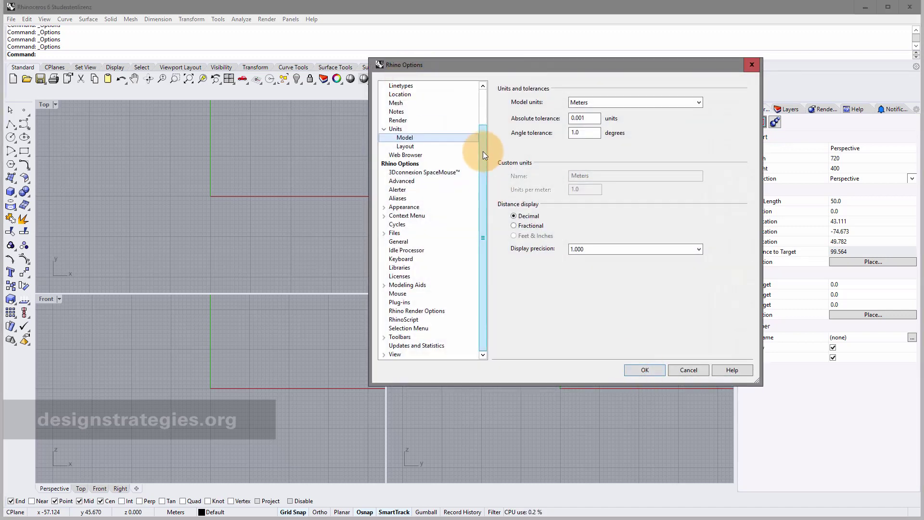
{"action": "left_click", "coordinate": [400, 127]}
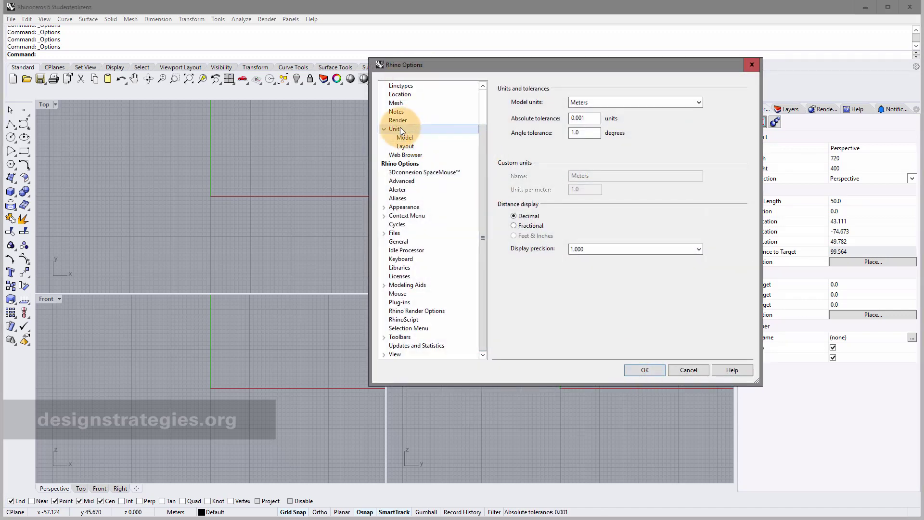
{"action": "left_click", "coordinate": [594, 103]}
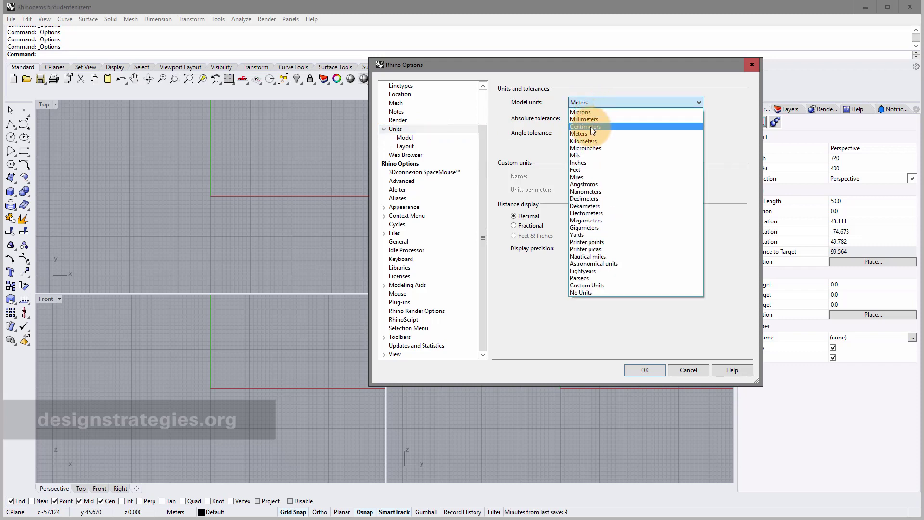
{"action": "left_click", "coordinate": [591, 126]}
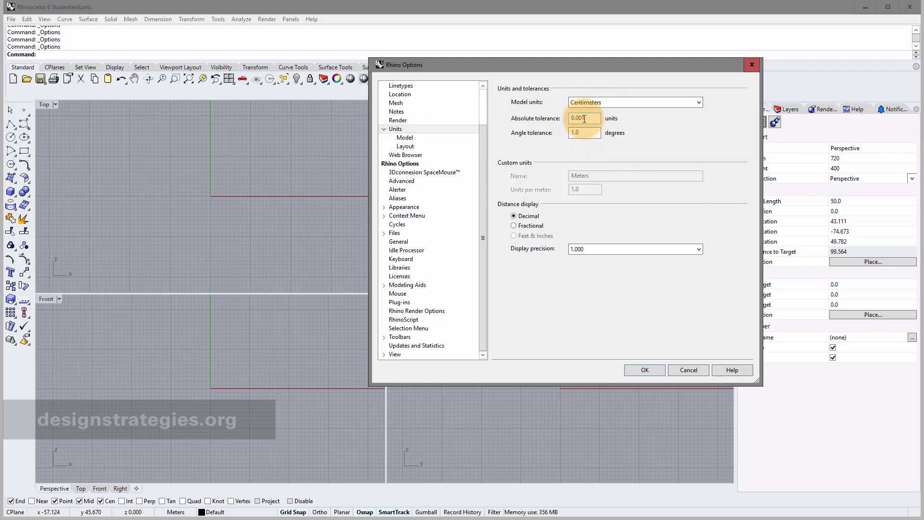
{"action": "key", "text": "BackSpace"}
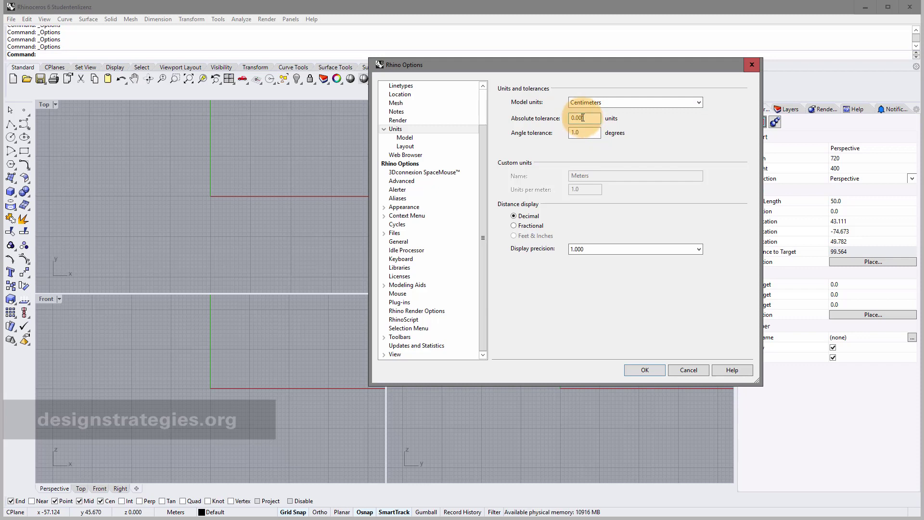
{"action": "key", "text": "BackSpace"}
{"action": "left_click", "coordinate": [644, 369]}
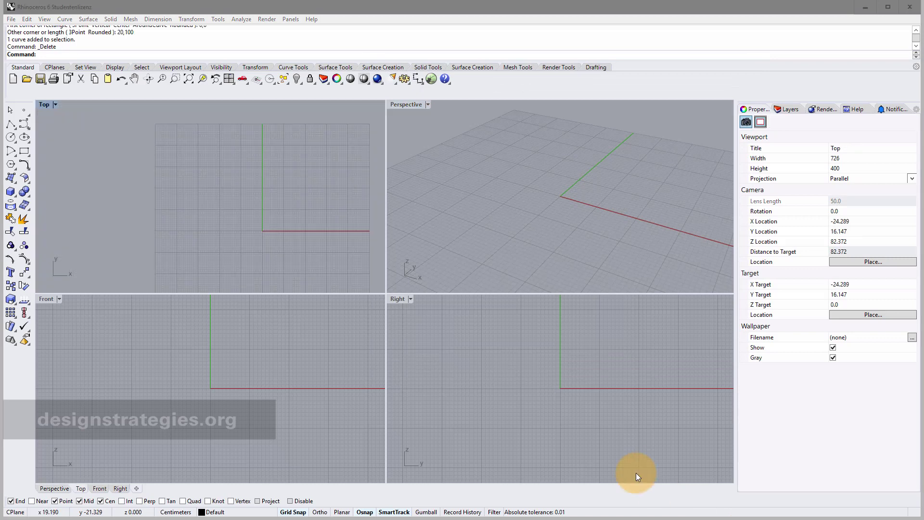
Step: Draw a flat rectangle on the ground plane from the origin 0,0 to the opposite corner 25,100
{"action": "left_click", "coordinate": [24, 150]}
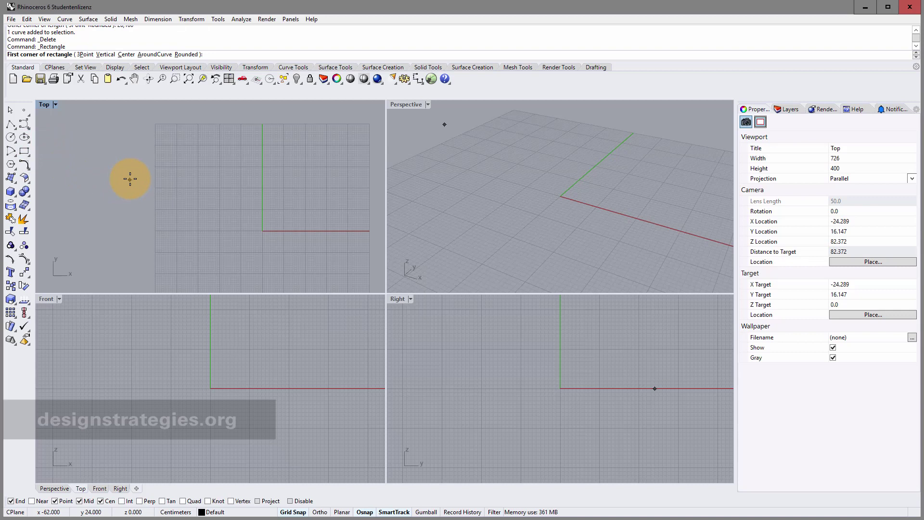
{"action": "type", "text": "0,0"}
{"action": "key", "text": "Return"}
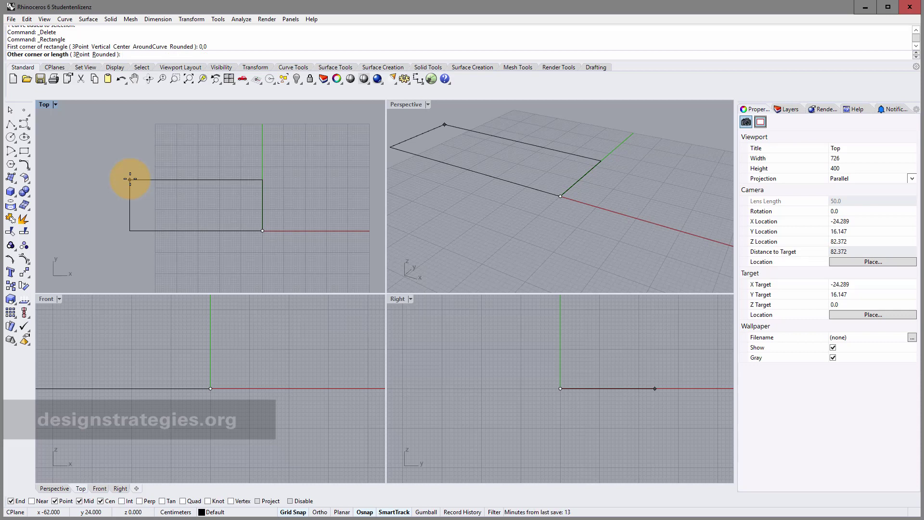
{"action": "type", "text": "25"}
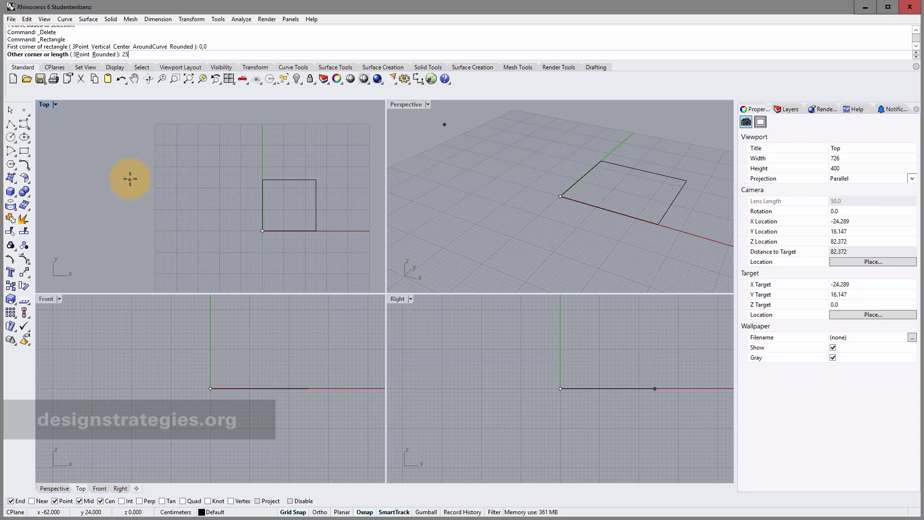
{"action": "type", "text": ","}
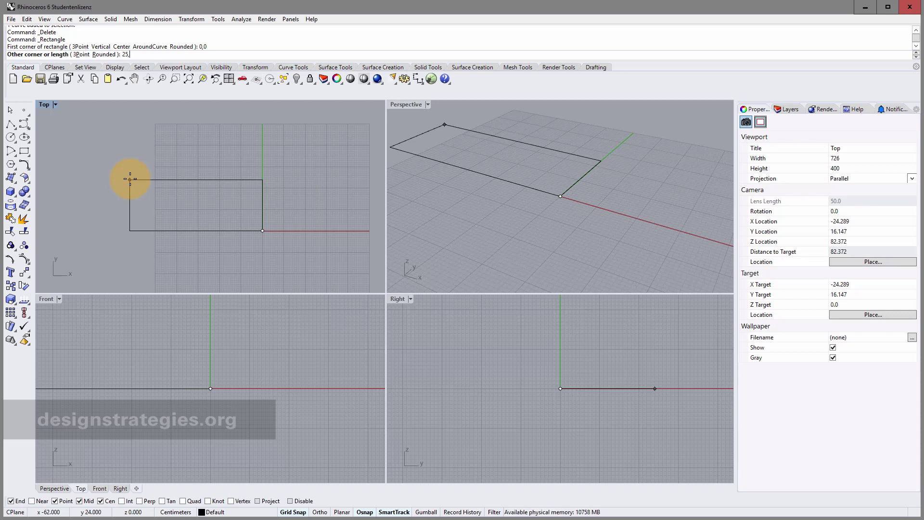
{"action": "type", "text": "100"}
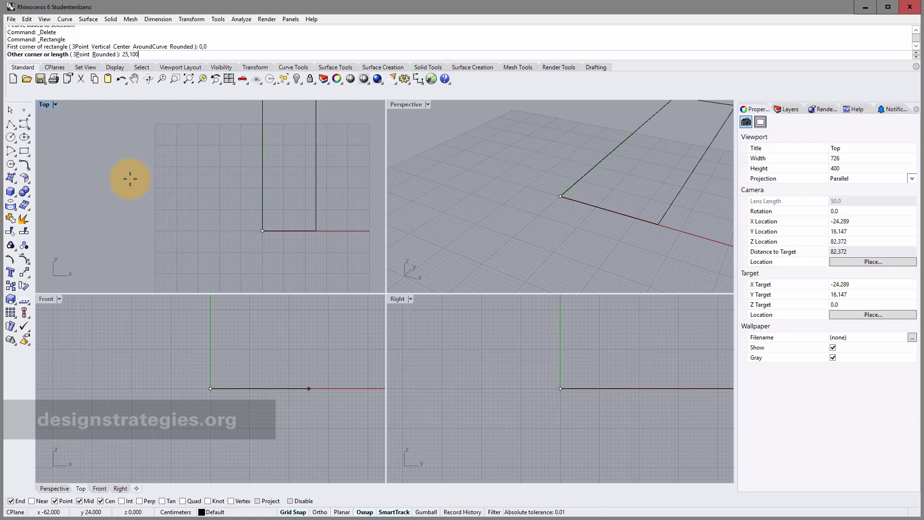
{"action": "key", "text": "Return"}
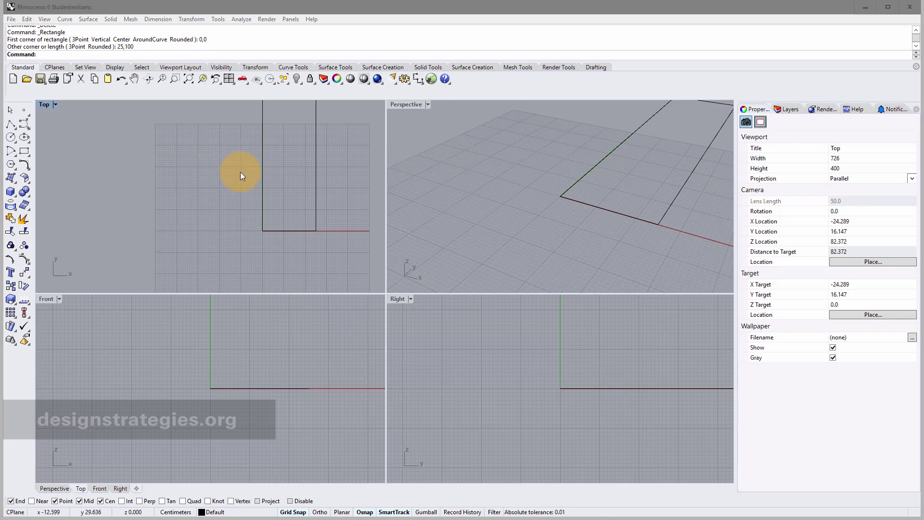
Step: Draw a vertical rectangle 20 cm high along the flat rectangle's long edge away from the origin, using the Rectangle command's Vertical option
{"action": "middle_click", "coordinate": [271, 204]}
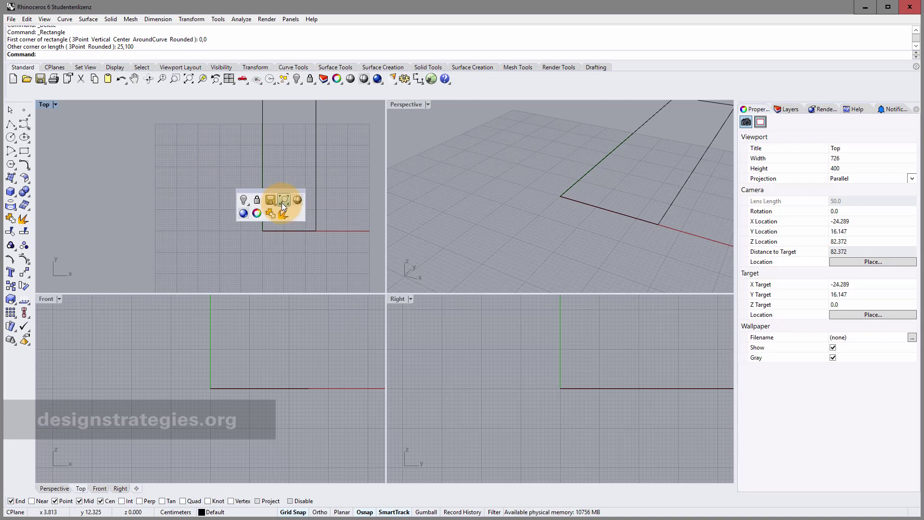
{"action": "left_click", "coordinate": [282, 204]}
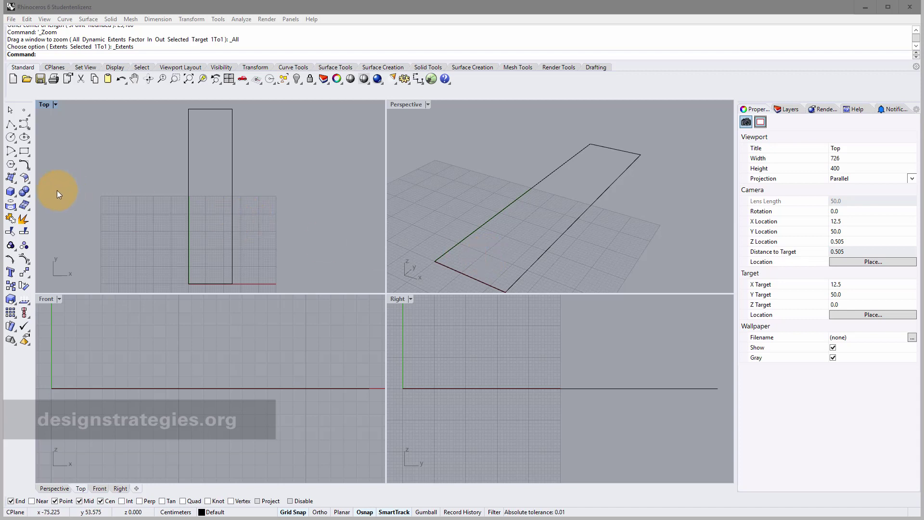
{"action": "left_click", "coordinate": [51, 56]}
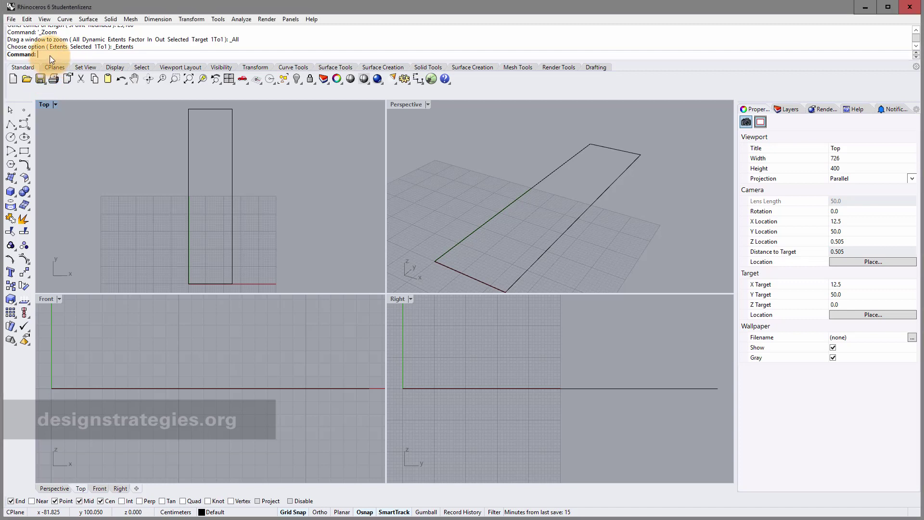
{"action": "type", "text": "Rectangle"}
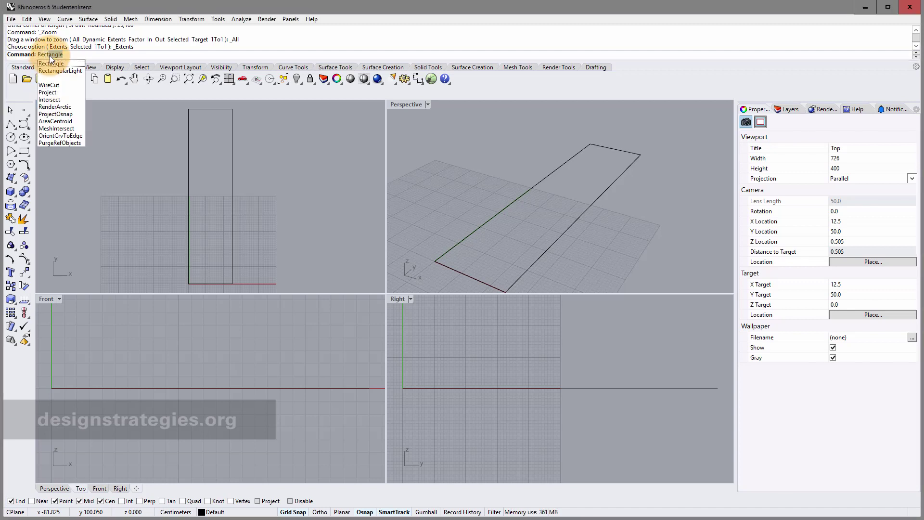
{"action": "key", "text": "Return"}
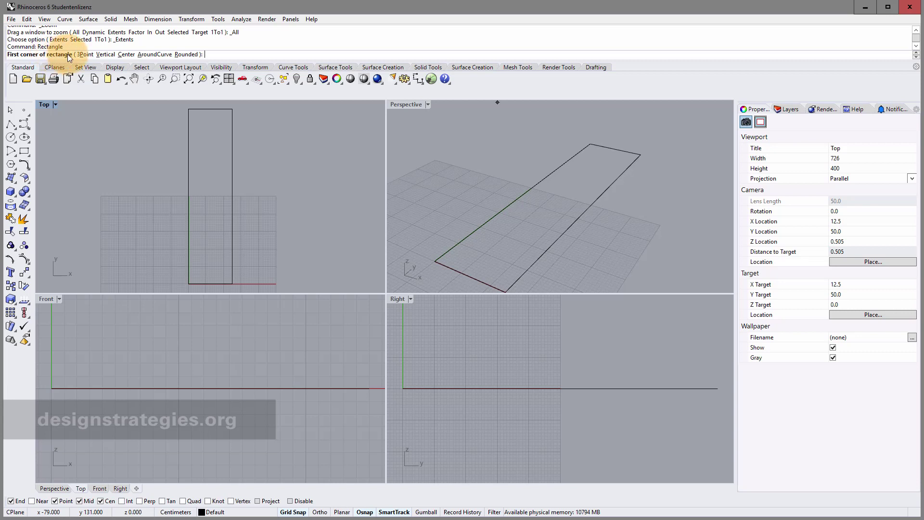
{"action": "left_click", "coordinate": [106, 55]}
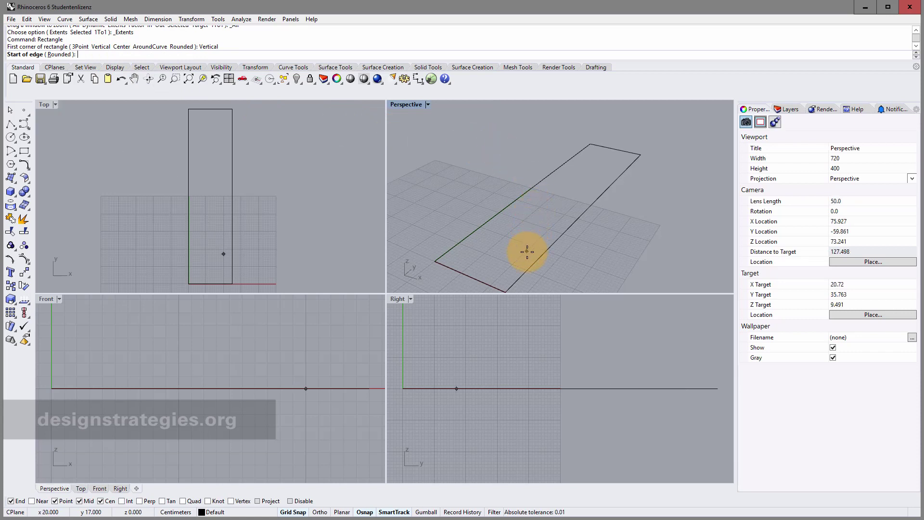
{"action": "left_click", "coordinate": [503, 290]}
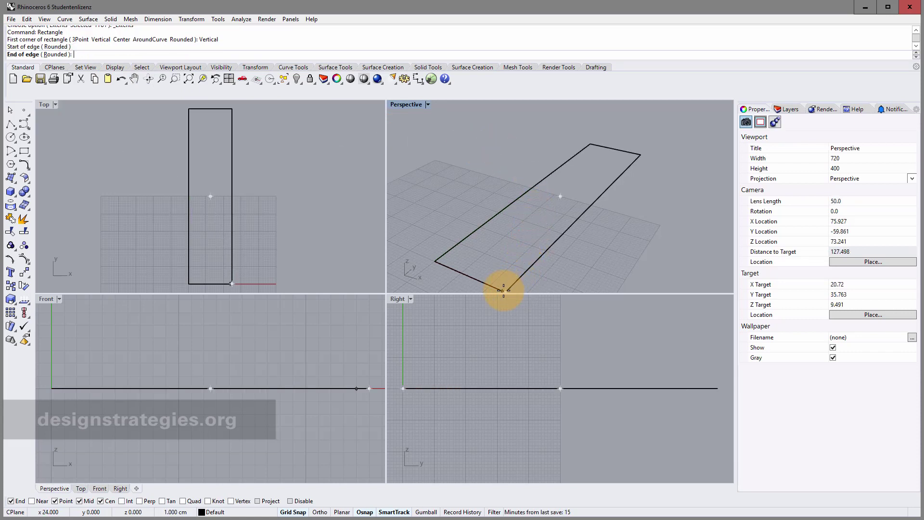
{"action": "left_click", "coordinate": [637, 156]}
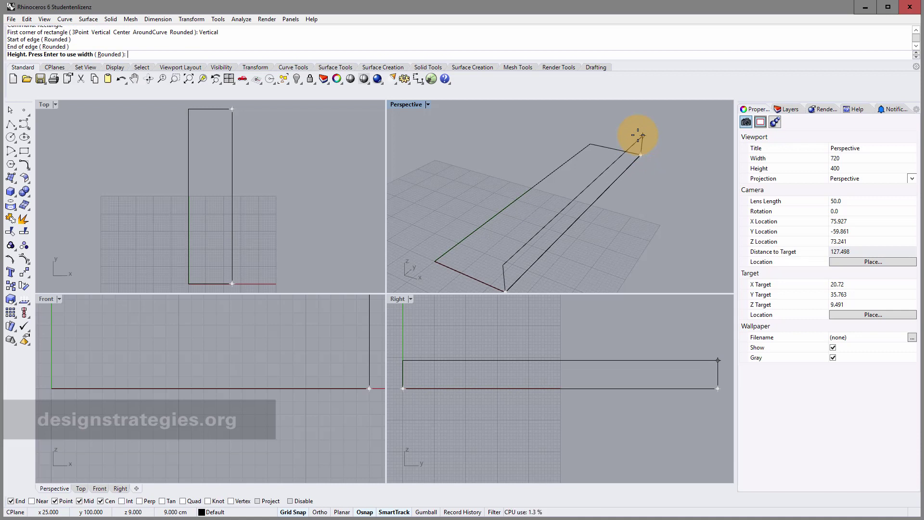
{"action": "type", "text": "20"}
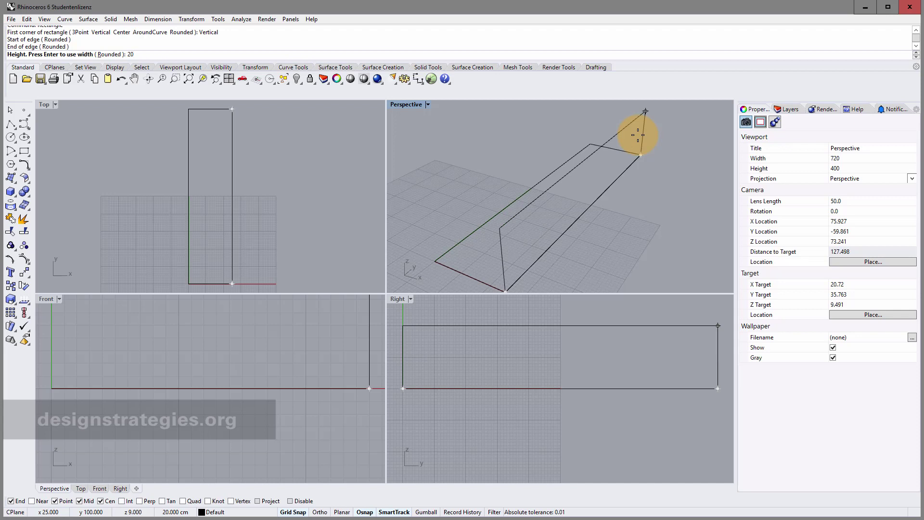
{"action": "key", "text": "Return"}
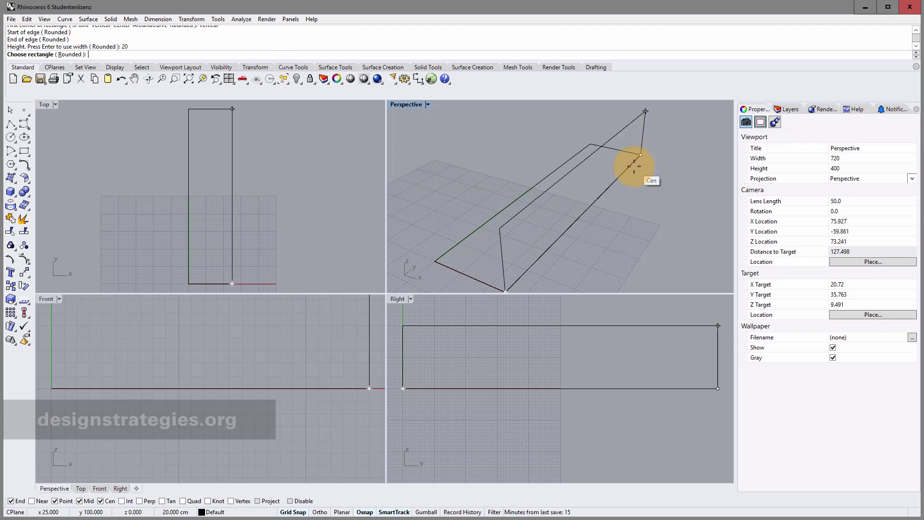
{"action": "scroll", "coordinate": [629, 185], "scroll_direction": "down", "scroll_amount": 2}
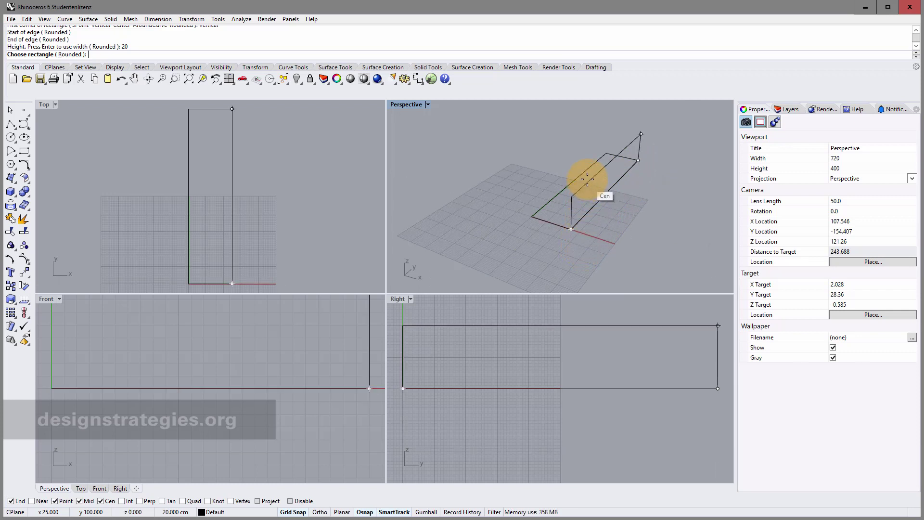
{"action": "left_click", "coordinate": [611, 140]}
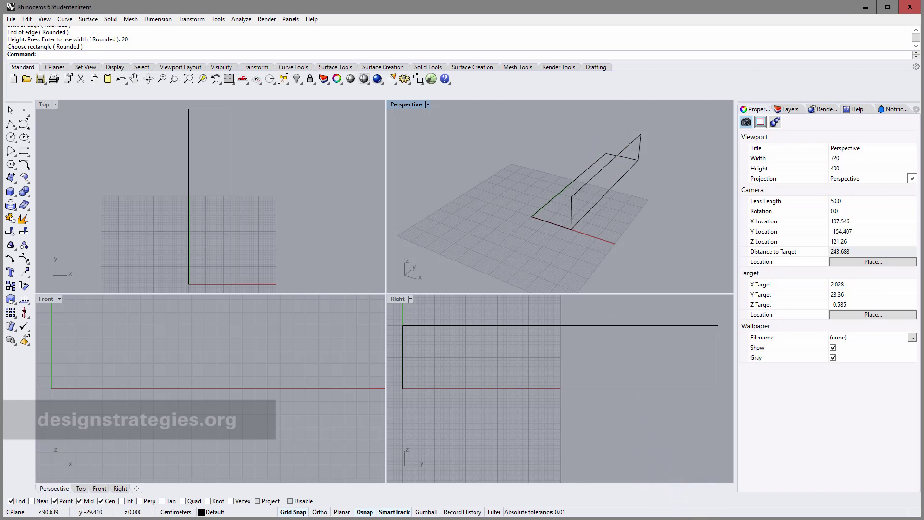
Step: Turn off the SmartTrack and Grid Snap drawing aids
{"action": "right_click", "coordinate": [664, 445]}
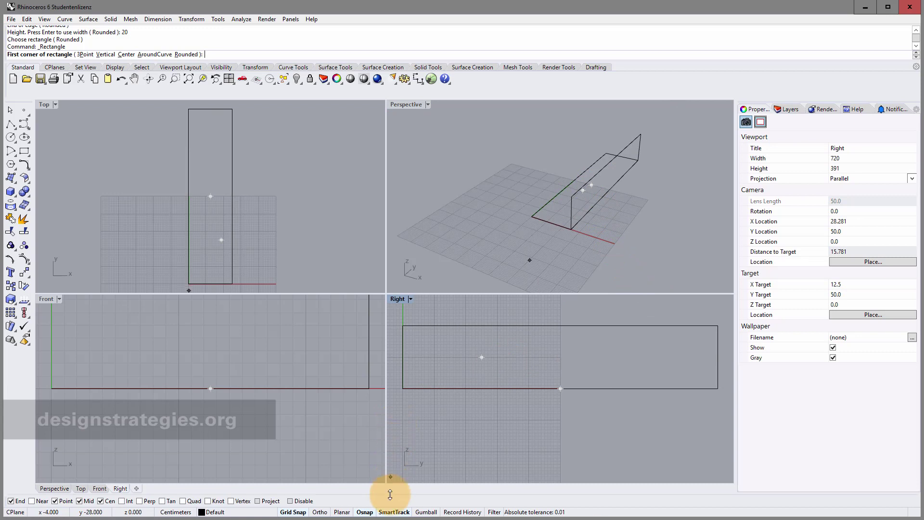
{"action": "left_click", "coordinate": [392, 512]}
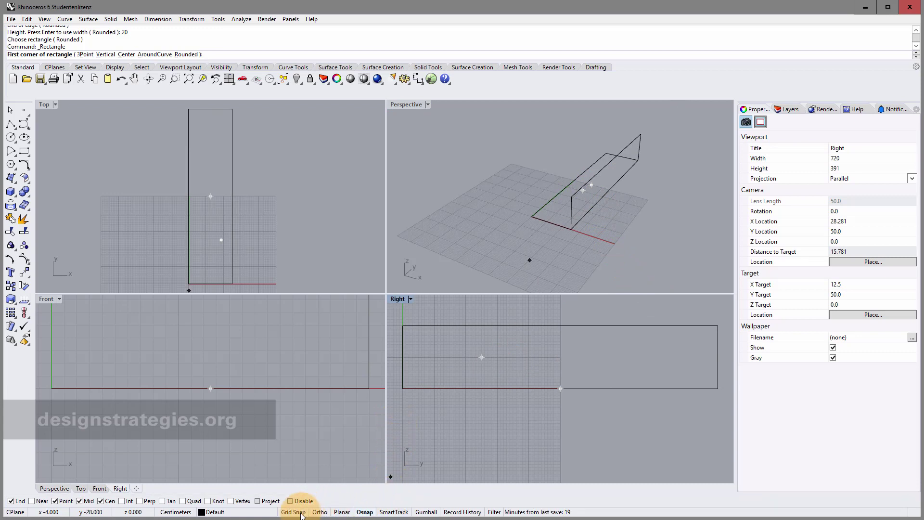
{"action": "left_click", "coordinate": [365, 513]}
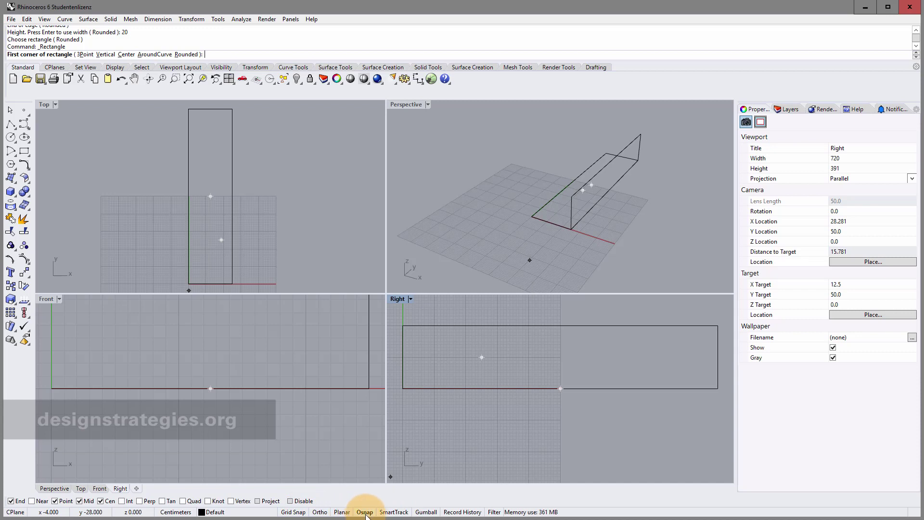
{"action": "left_click", "coordinate": [365, 513]}
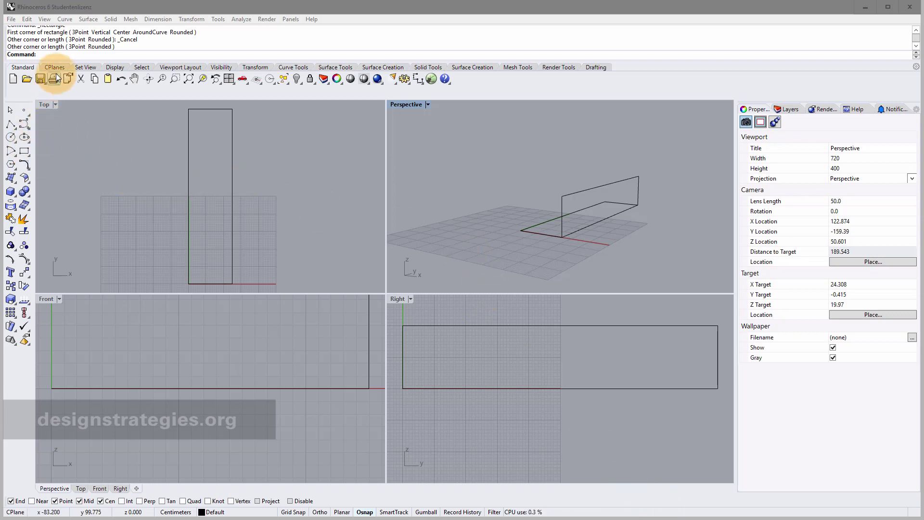
Step: Start a flat rectangle with its first corner on the vertical rectangle's upper front endpoint at 25,0,20
{"action": "left_click", "coordinate": [126, 6]}
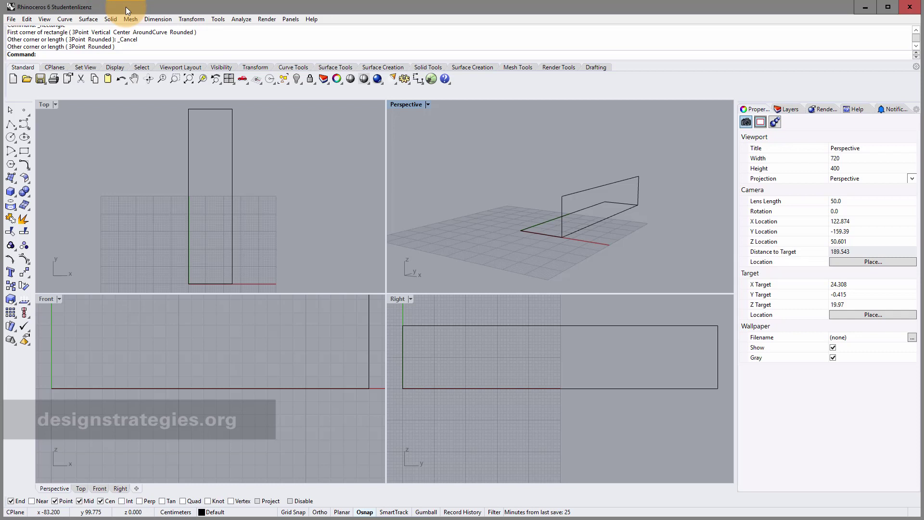
{"action": "key", "text": "Return"}
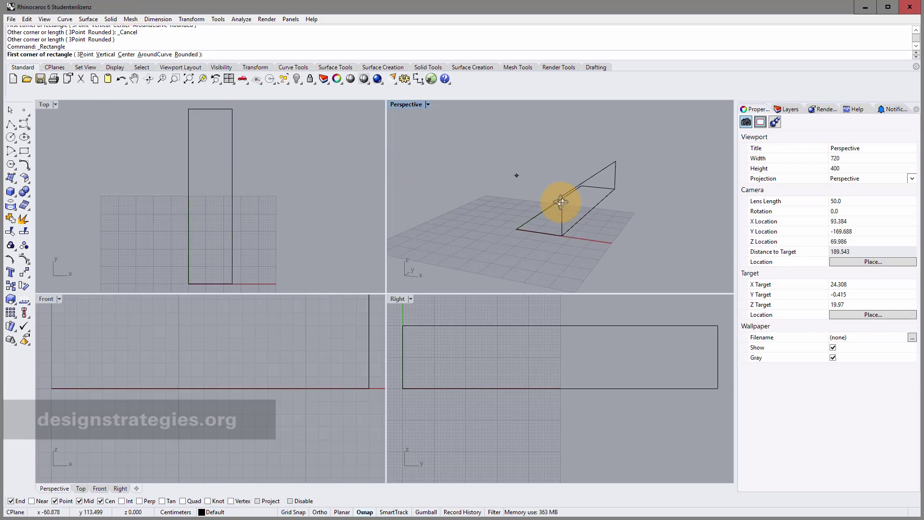
{"action": "right_click_drag", "start_coordinate": [557, 201], "coordinate": [544, 207]}
{"action": "left_click", "coordinate": [361, 512]}
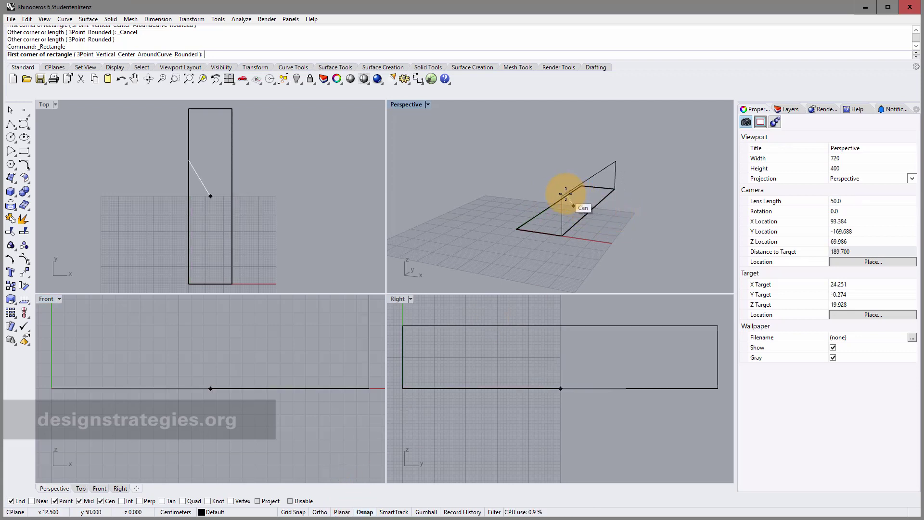
{"action": "scroll", "coordinate": [566, 193], "scroll_direction": "up", "scroll_amount": 3}
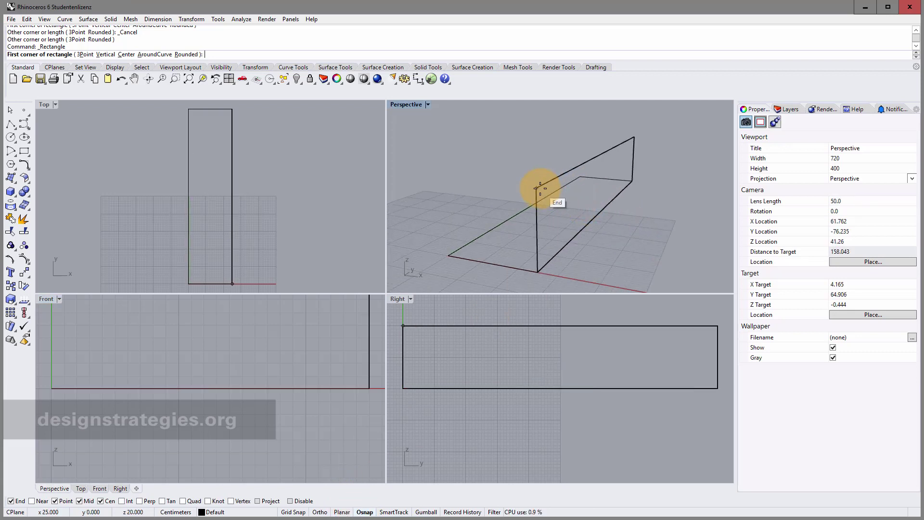
{"action": "left_click", "coordinate": [540, 188]}
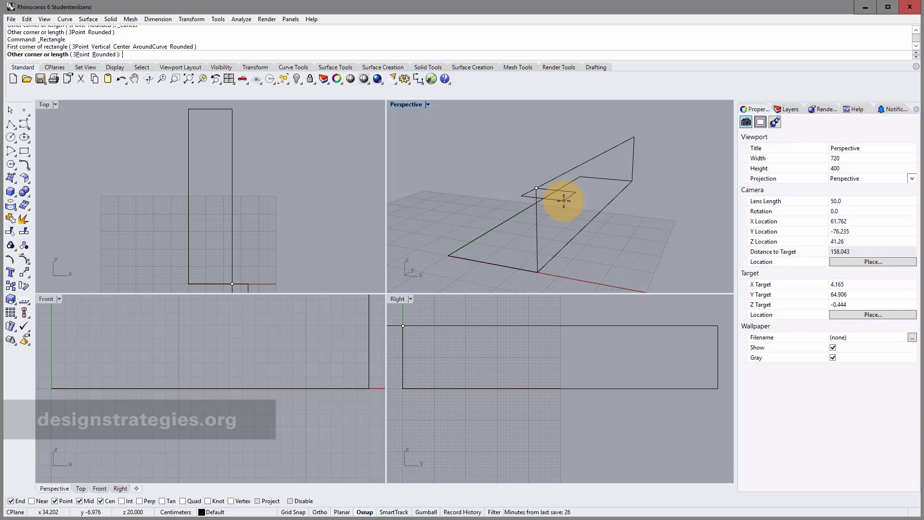
Step: Try the absolute coordinates 25,100 for the raised rectangle's opposite corner, then clear the entry
{"action": "type", "text": "25"}
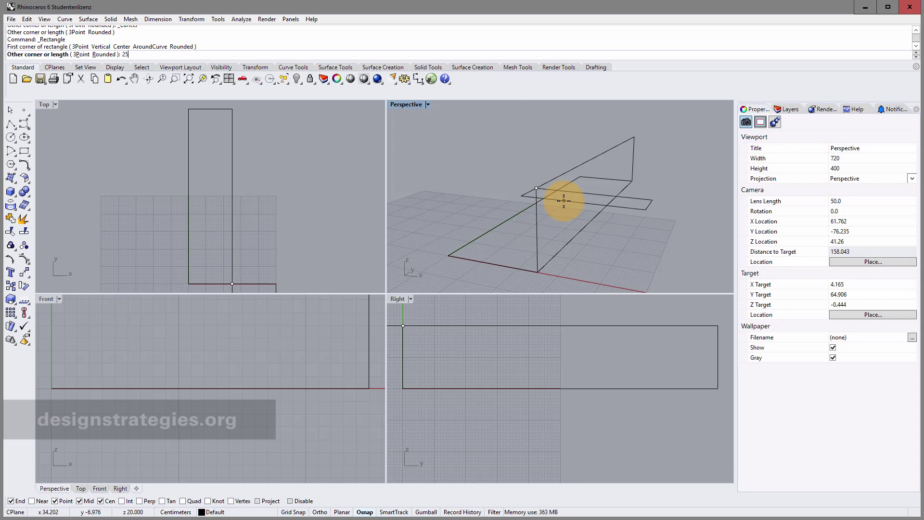
{"action": "type", "text": ","}
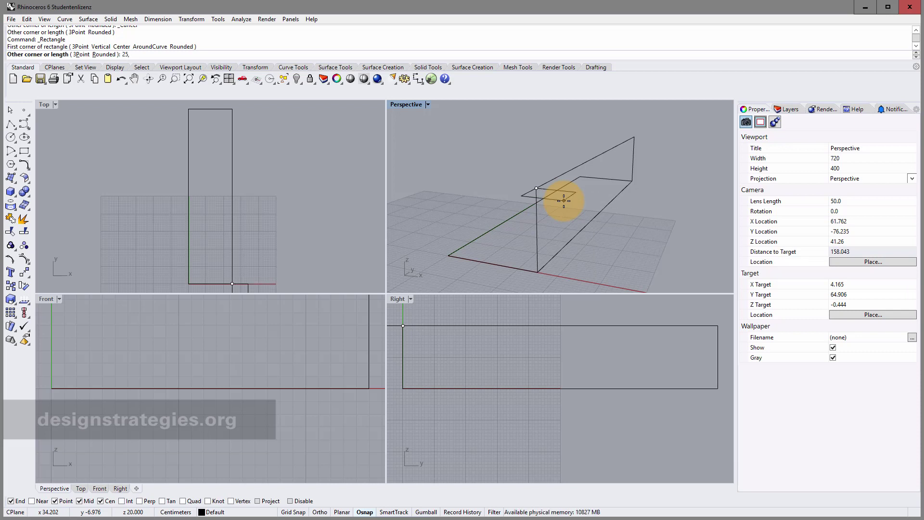
{"action": "type", "text": "100"}
{"action": "mouse_move", "coordinate": [608, 155]}
{"action": "right_mouse_down"}
{"action": "mouse_move", "coordinate": [615, 161]}
{"action": "mouse_move", "coordinate": [599, 155]}
{"action": "right_mouse_up"}
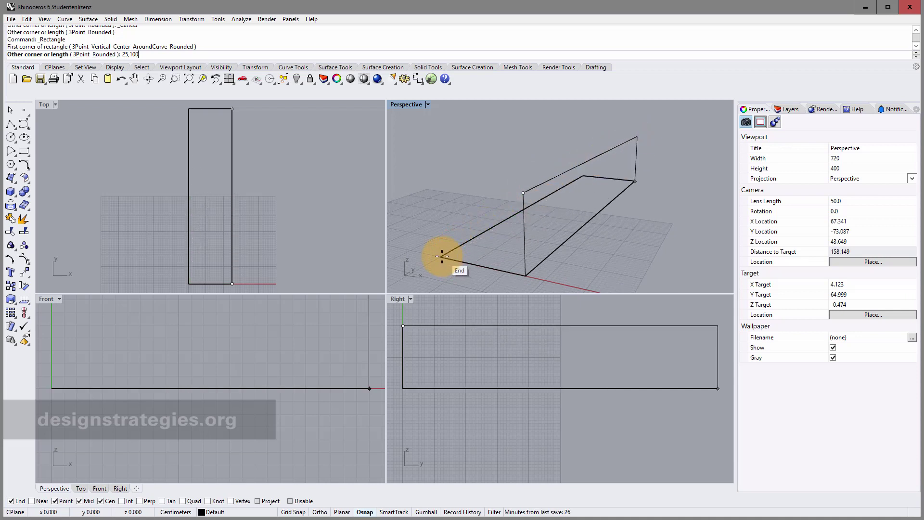
{"action": "scroll", "coordinate": [447, 257], "scroll_direction": "down", "scroll_amount": 2}
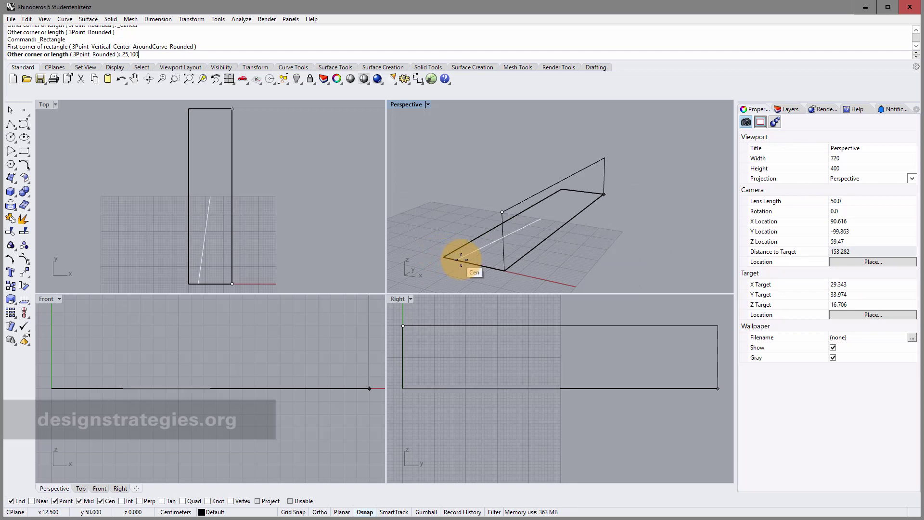
{"action": "left_click", "coordinate": [494, 273]}
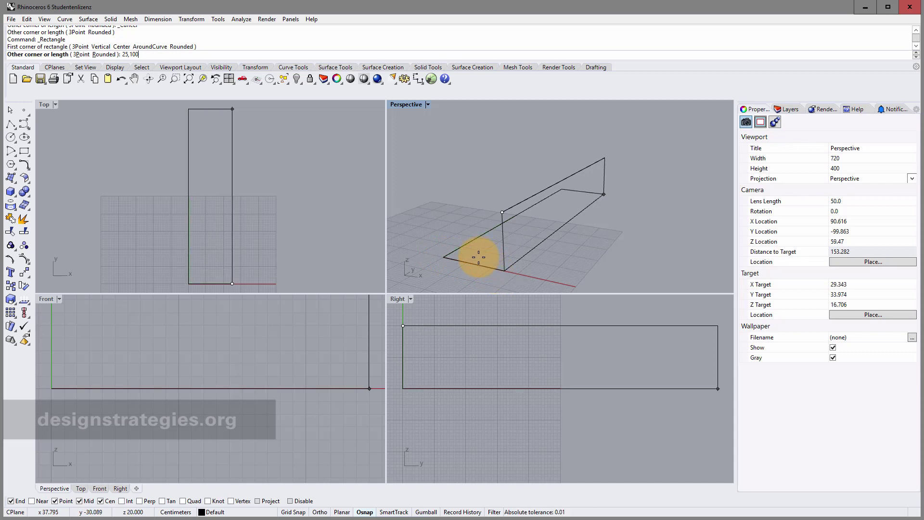
{"action": "key", "text": "BackSpace"}
{"action": "key", "text": "BackSpace"}
{"action": "key", "text": "BackSpace"}
{"action": "key", "text": "BackSpace"}
{"action": "key", "text": "BackSpace"}
{"action": "key", "text": "BackSpace"}
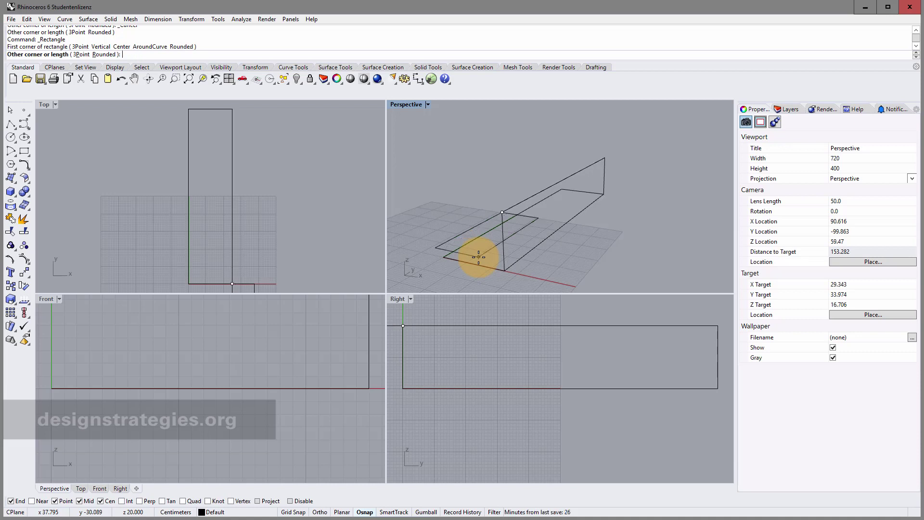
Step: Try the absolute coordinates 50,100 for the raised rectangle's opposite corner, then clear the entry
{"action": "type", "text": "50,100"}
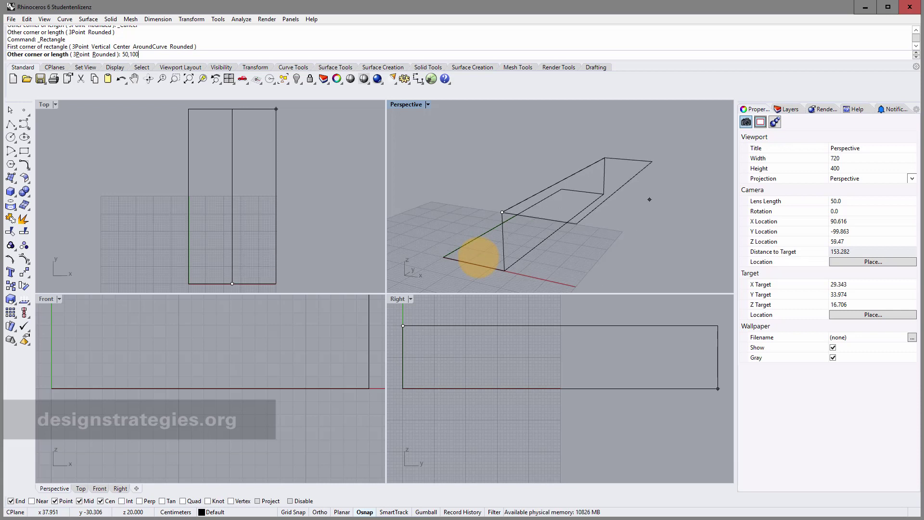
{"action": "right_click_drag", "start_coordinate": [495, 269], "coordinate": [517, 167]}
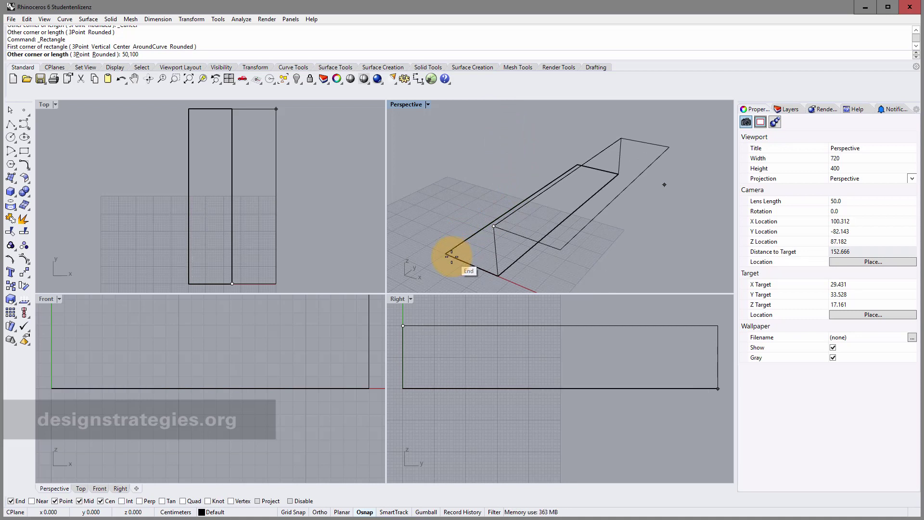
{"action": "key", "text": "BackSpace"}
{"action": "key", "text": "BackSpace"}
{"action": "key", "text": "BackSpace"}
{"action": "key", "text": "BackSpace"}
{"action": "key", "text": "BackSpace"}
{"action": "key", "text": "BackSpace"}
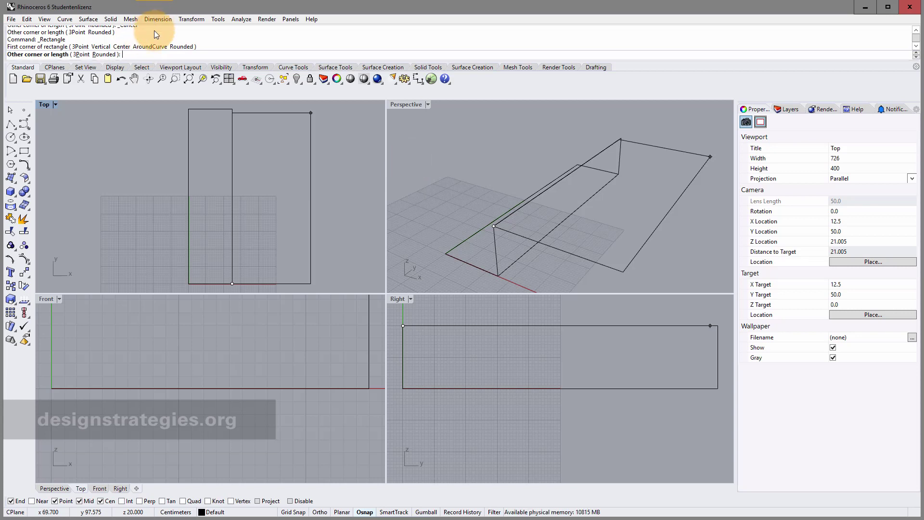
{"action": "type", "text": "@25,10"}
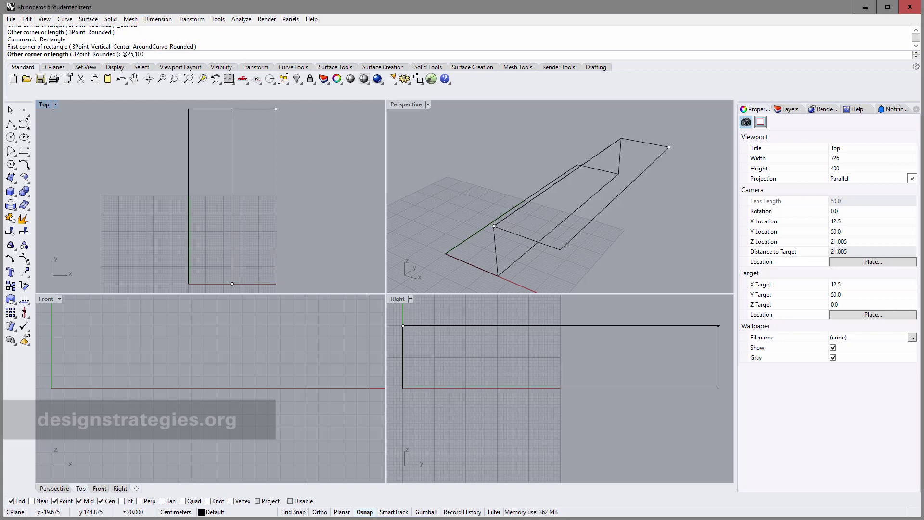
{"action": "key", "text": "Return"}
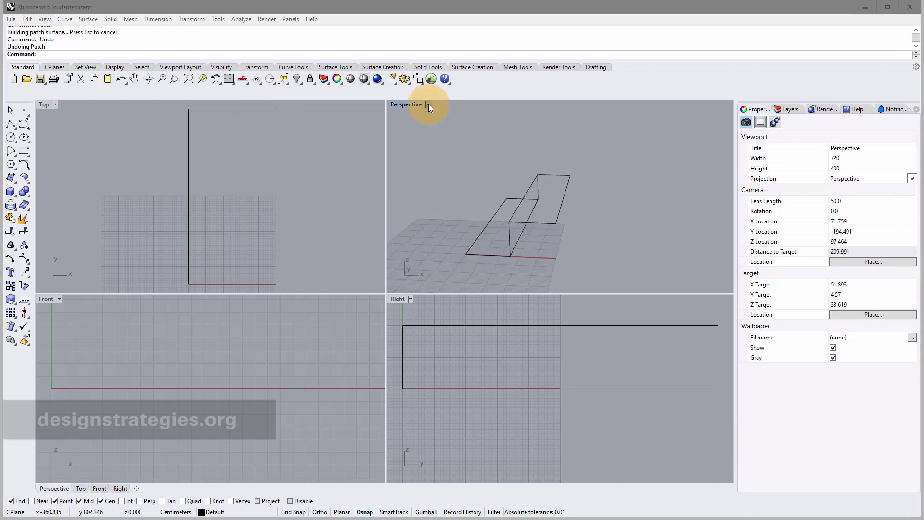
Step: Set the Perspective viewport's display mode to Shaded
{"action": "left_click", "coordinate": [428, 104]}
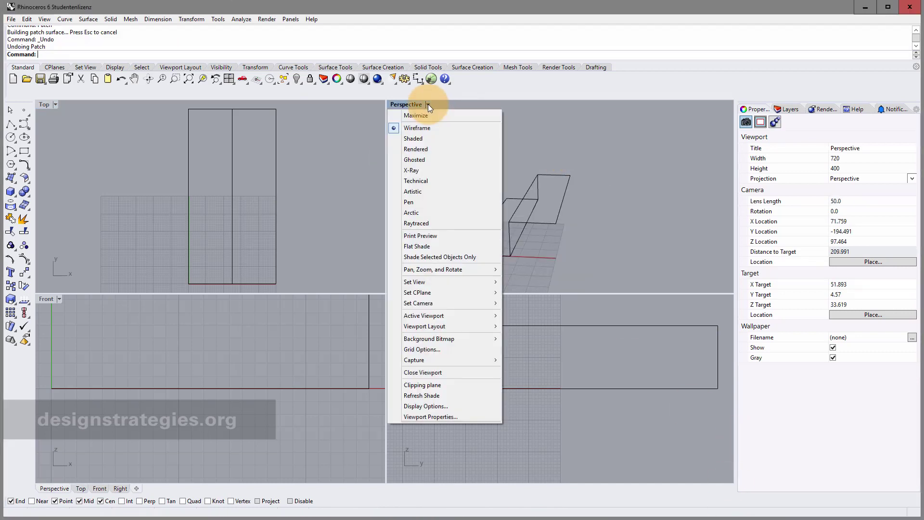
{"action": "left_click", "coordinate": [429, 139]}
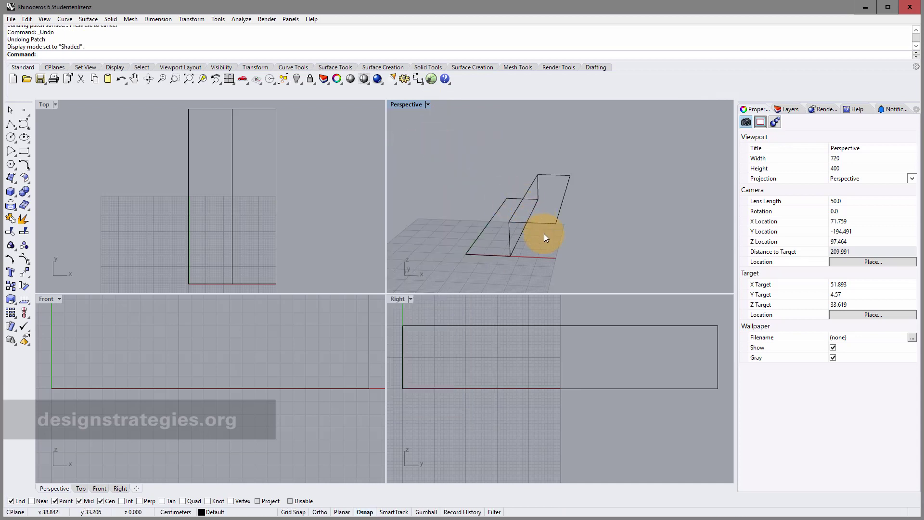
{"action": "mouse_move", "coordinate": [542, 233]}
{"action": "right_mouse_down"}
{"action": "mouse_move", "coordinate": [498, 225]}
{"action": "mouse_move", "coordinate": [507, 237]}
{"action": "right_mouse_up"}
{"action": "scroll", "coordinate": [508, 219], "scroll_direction": "up", "scroll_amount": 4}
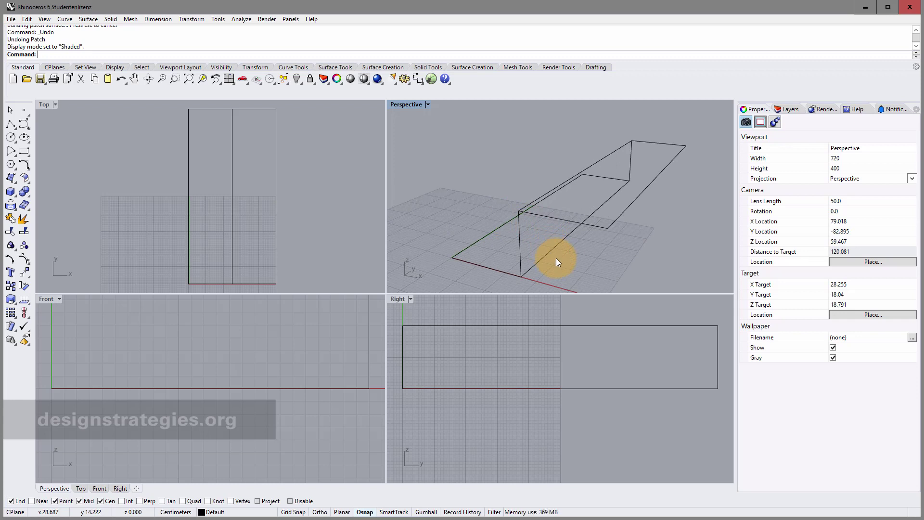
{"action": "mouse_move", "coordinate": [556, 259]}
{"action": "right_mouse_down"}
{"action": "mouse_move", "coordinate": [573, 253]}
{"action": "mouse_move", "coordinate": [549, 259]}
{"action": "right_mouse_up"}
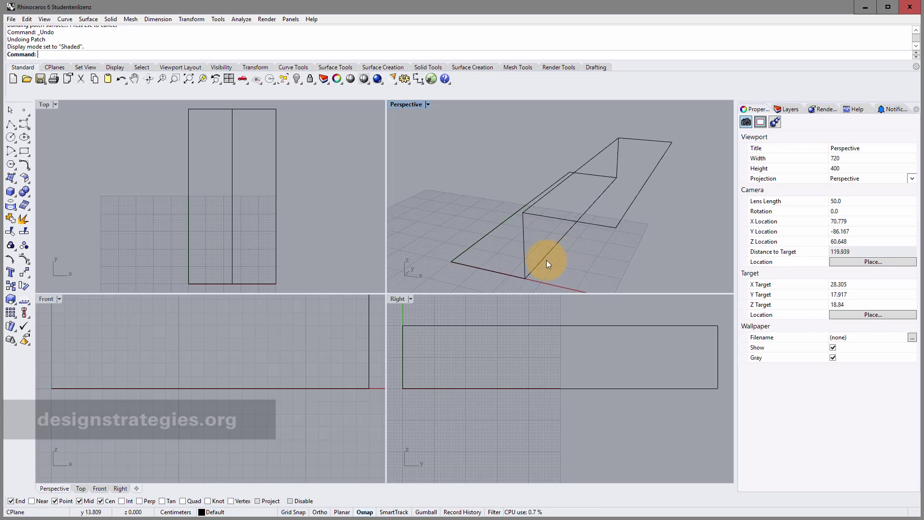
Step: Create a Patch surface from the flat rectangle on the ground plane, using 2 U spans and 2 V spans
{"action": "left_click", "coordinate": [480, 244]}
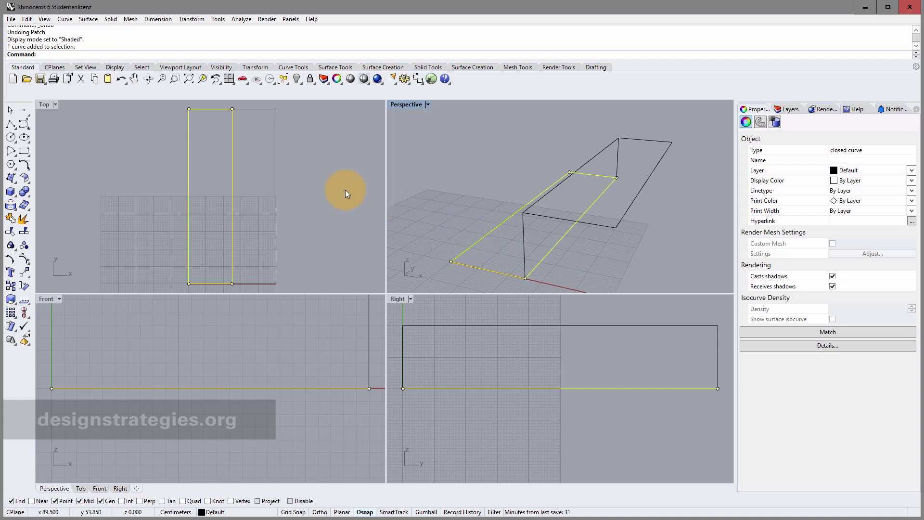
{"action": "left_click", "coordinate": [68, 24]}
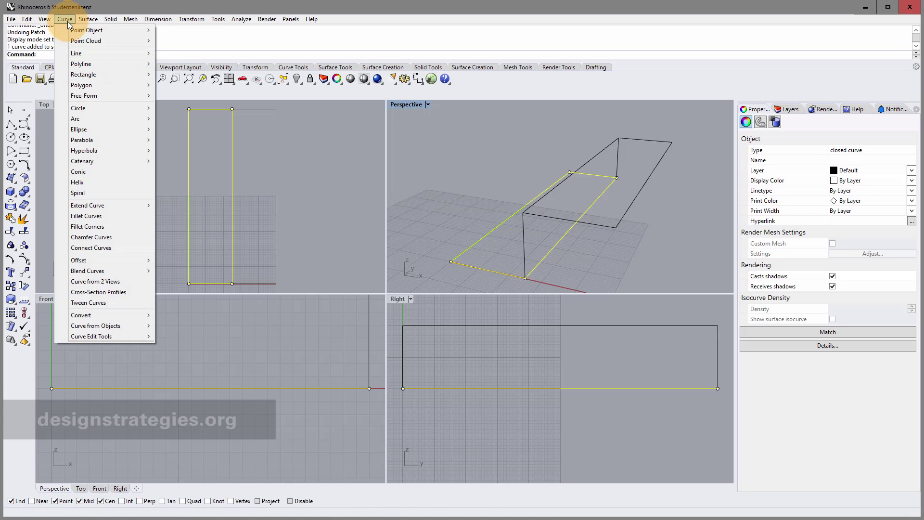
{"action": "mouse_move", "coordinate": [68, 32]}
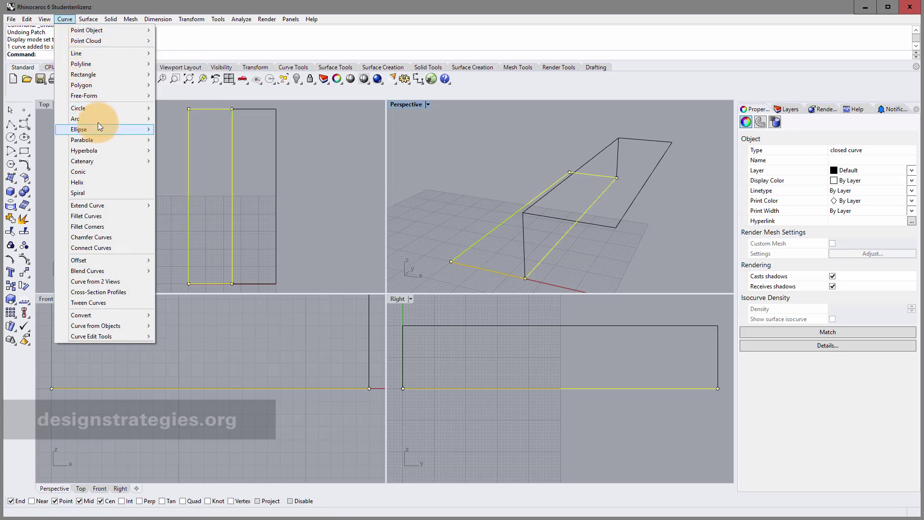
{"action": "mouse_move", "coordinate": [88, 21]}
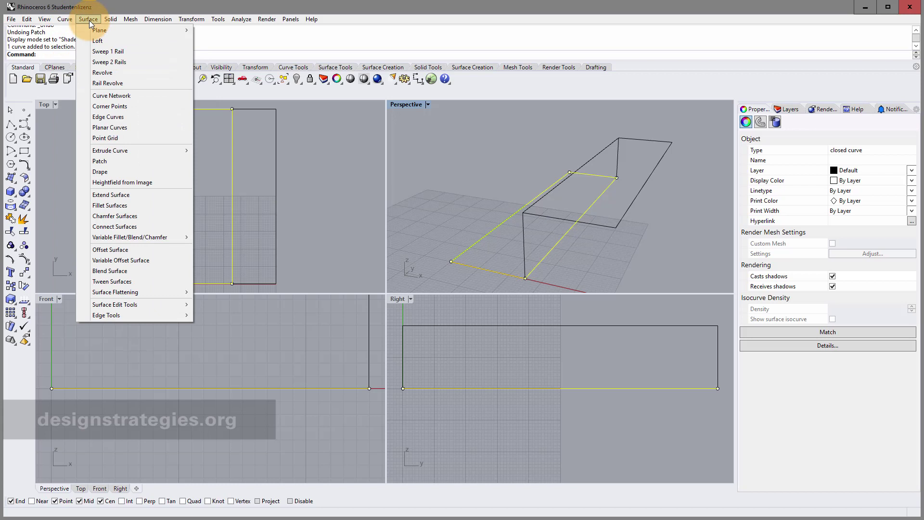
{"action": "left_click", "coordinate": [109, 162]}
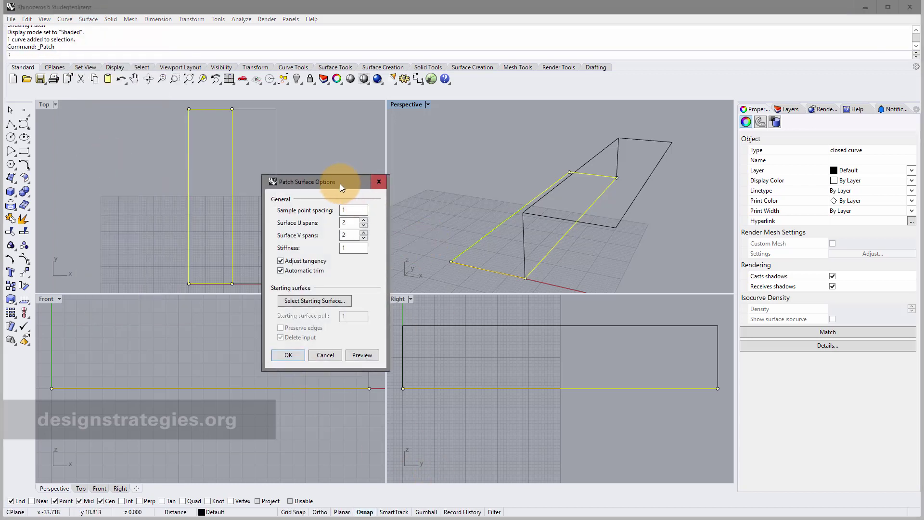
{"action": "left_click_drag", "start_coordinate": [340, 186], "coordinate": [383, 148]}
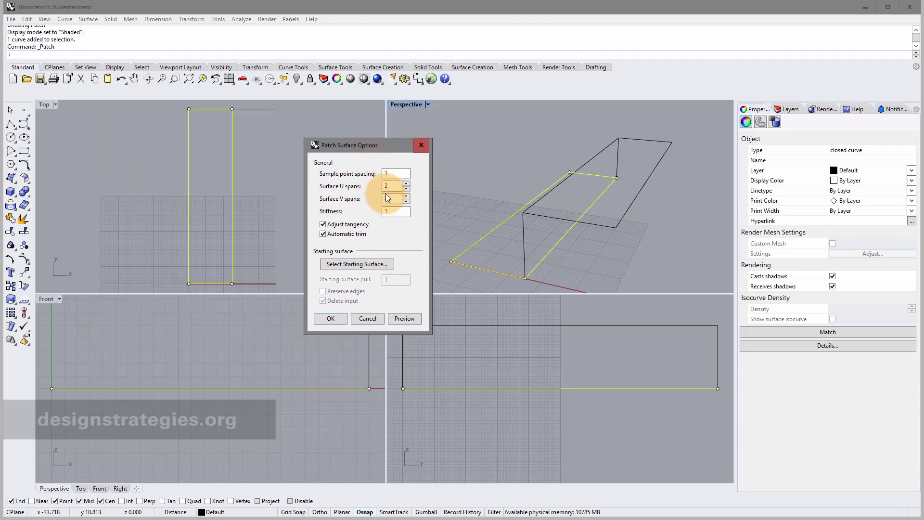
{"action": "left_click", "coordinate": [336, 318]}
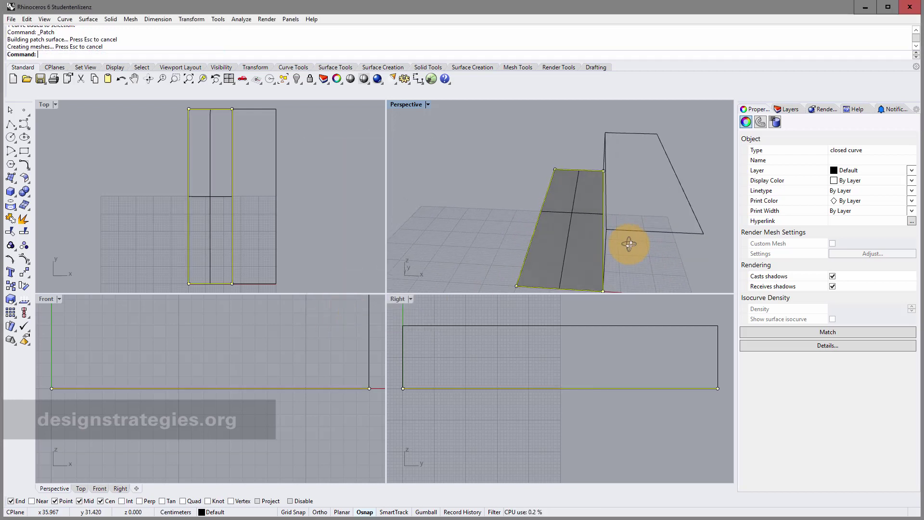
Step: Try a Patch surface on the vertical rectangle with 10 U spans and 10 V spans, then undo it
{"action": "mouse_move", "coordinate": [629, 244]}
{"action": "right_mouse_down"}
{"action": "mouse_move", "coordinate": [642, 240]}
{"action": "mouse_move", "coordinate": [631, 240]}
{"action": "mouse_move", "coordinate": [636, 248]}
{"action": "right_mouse_up"}
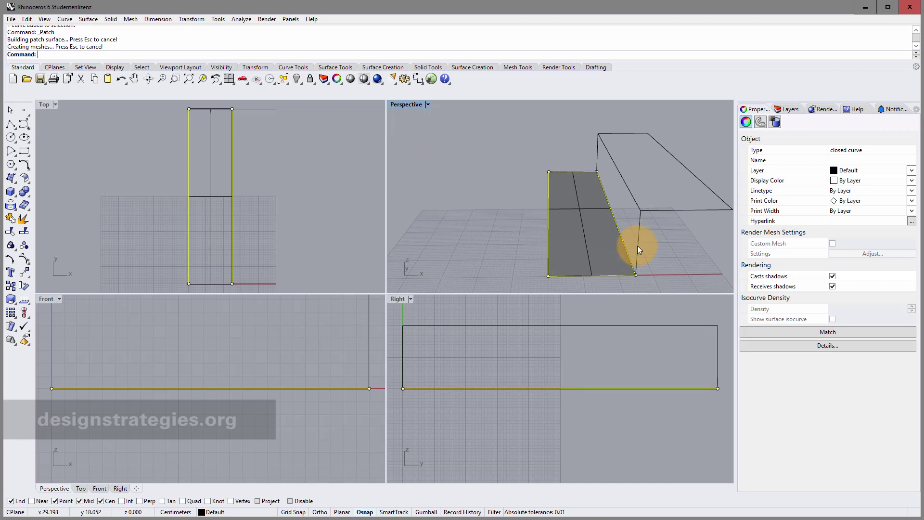
{"action": "left_click", "coordinate": [638, 246]}
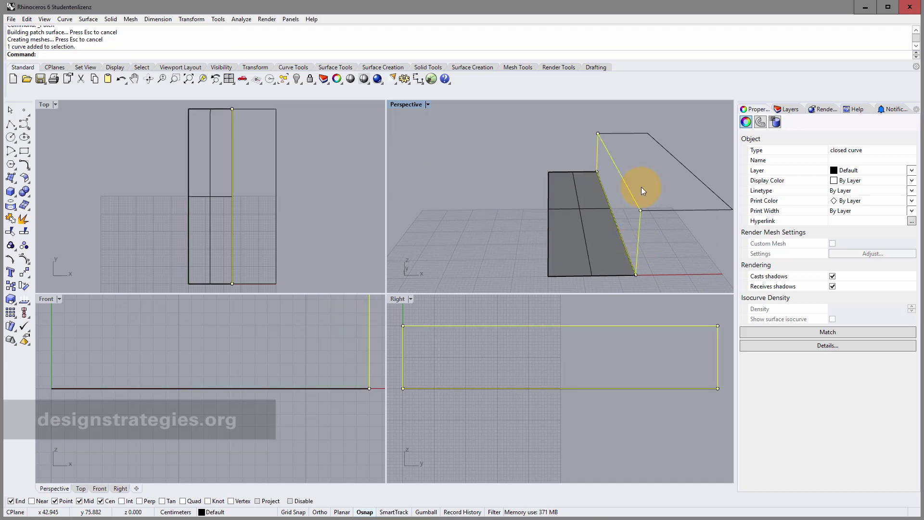
{"action": "key", "text": "Return"}
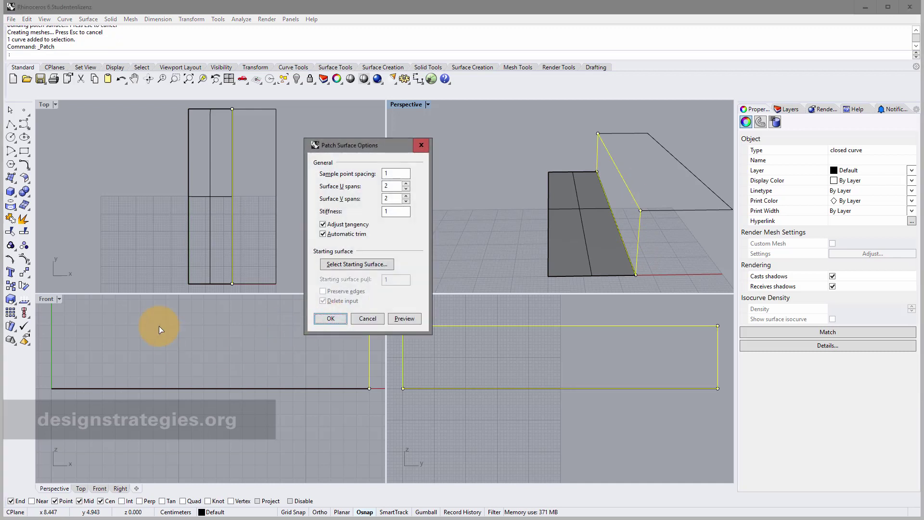
{"action": "left_click_drag", "start_coordinate": [402, 186], "coordinate": [378, 186]}
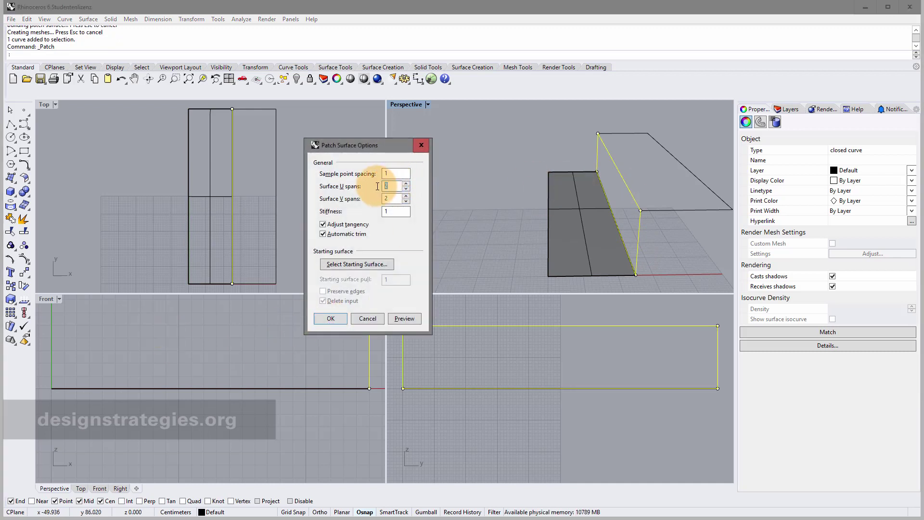
{"action": "type", "text": "10"}
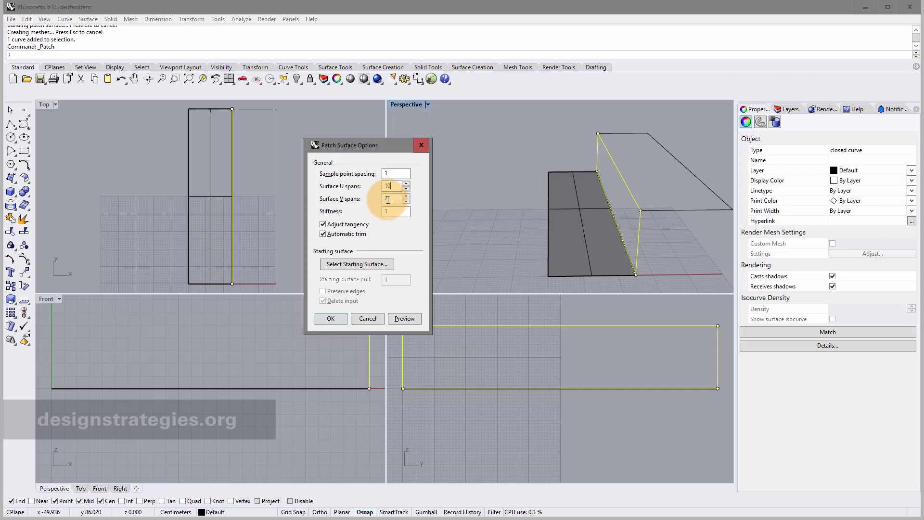
{"action": "left_click_drag", "start_coordinate": [403, 198], "coordinate": [377, 203]}
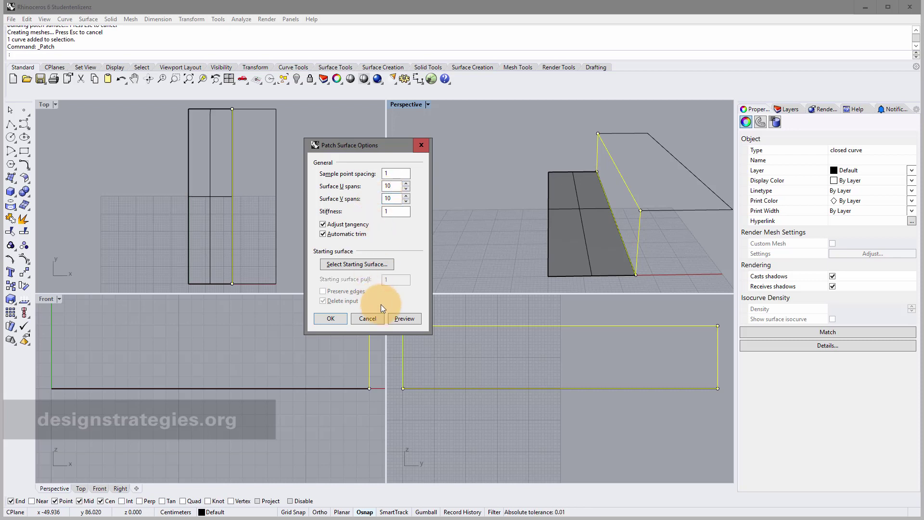
{"action": "left_click", "coordinate": [337, 318]}
{"action": "mouse_move", "coordinate": [627, 236]}
{"action": "right_mouse_down"}
{"action": "mouse_move", "coordinate": [656, 236]}
{"action": "mouse_move", "coordinate": [633, 237]}
{"action": "mouse_move", "coordinate": [639, 248]}
{"action": "right_mouse_up"}
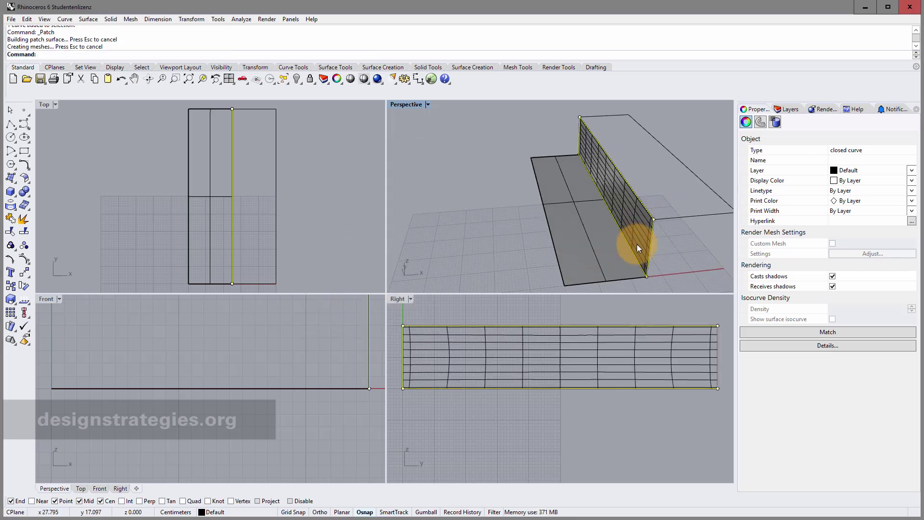
{"action": "key", "text": "ctrl+z"}
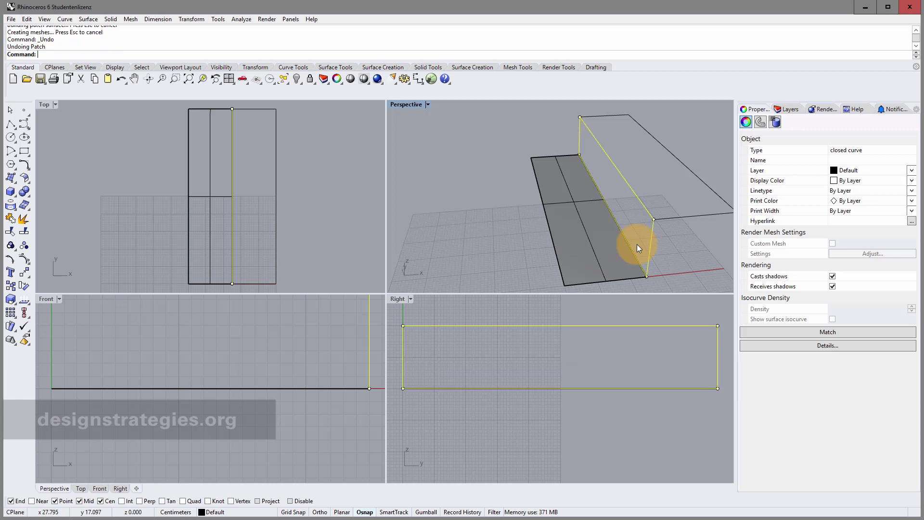
Step: Create a Patch surface from the vertical rectangle, using 2 U spans and 2 V spans
{"action": "right_click", "coordinate": [481, 204]}
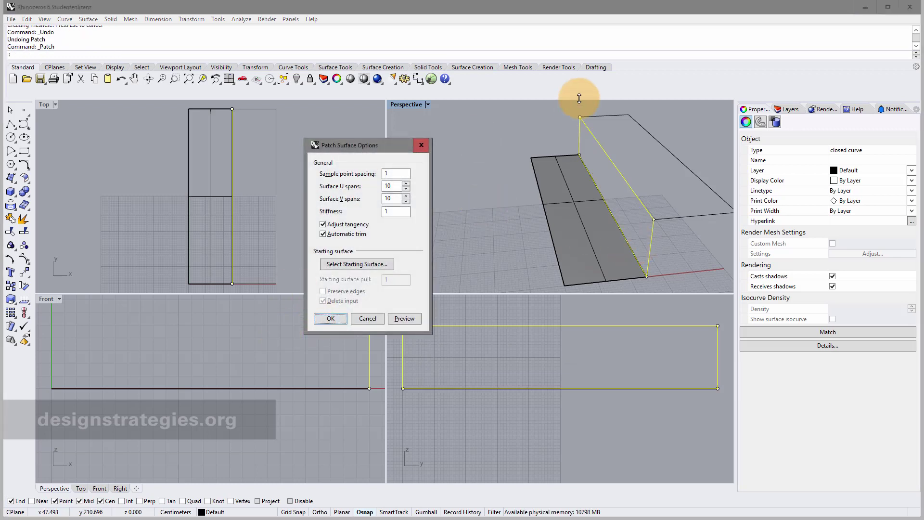
{"action": "double_click", "coordinate": [389, 186]}
{"action": "type", "text": "2"}
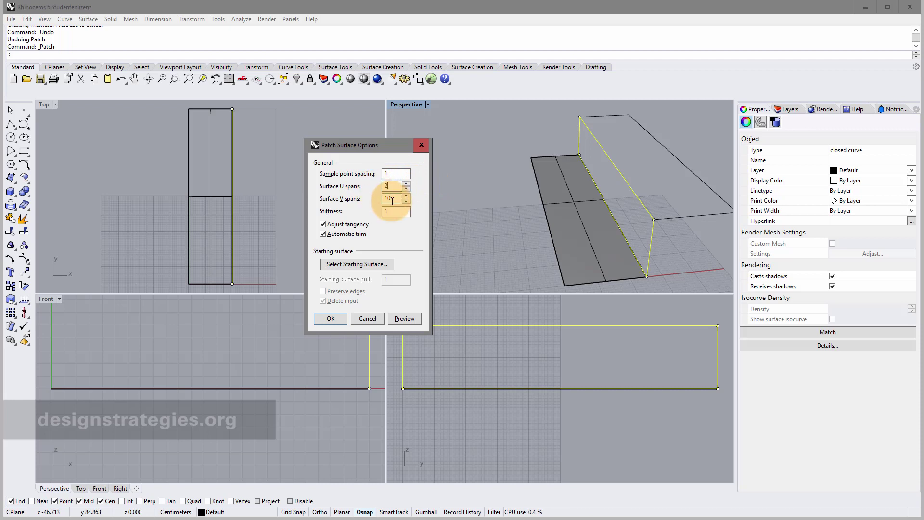
{"action": "key", "text": "Tab"}
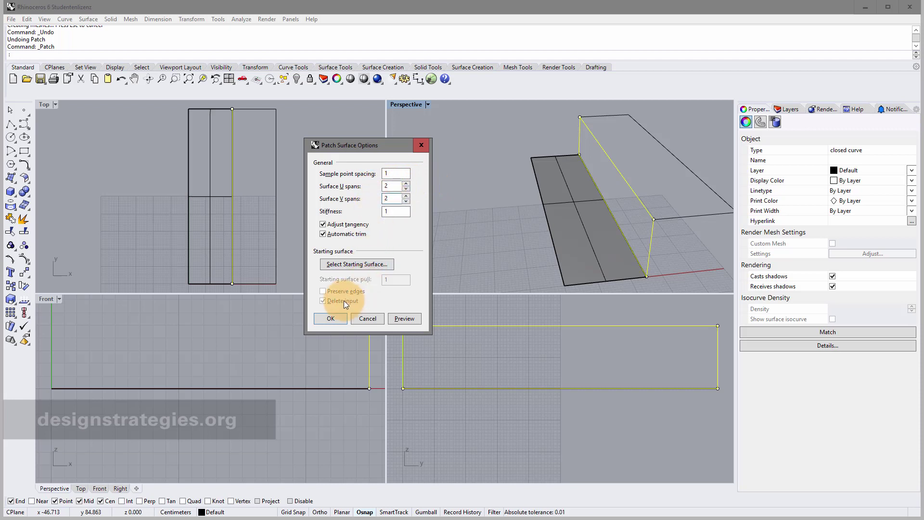
{"action": "left_click", "coordinate": [340, 320]}
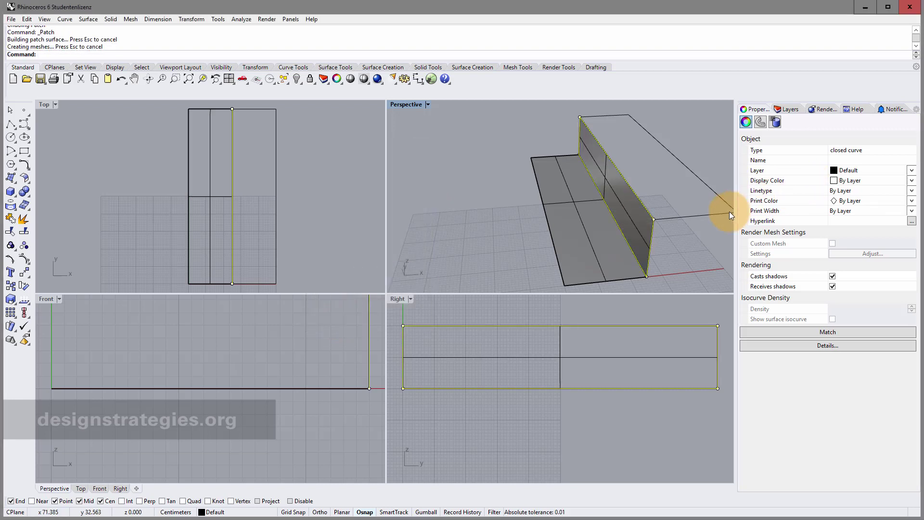
Step: Create a Patch surface from the raised flat rectangle with 2 U spans and 2 V spans, and clear the selection
{"action": "left_click", "coordinate": [707, 215]}
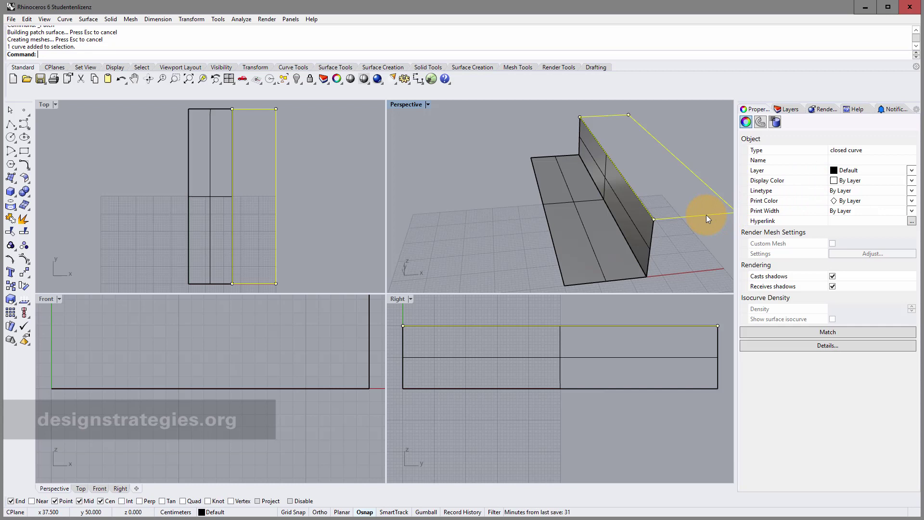
{"action": "key", "text": "Return"}
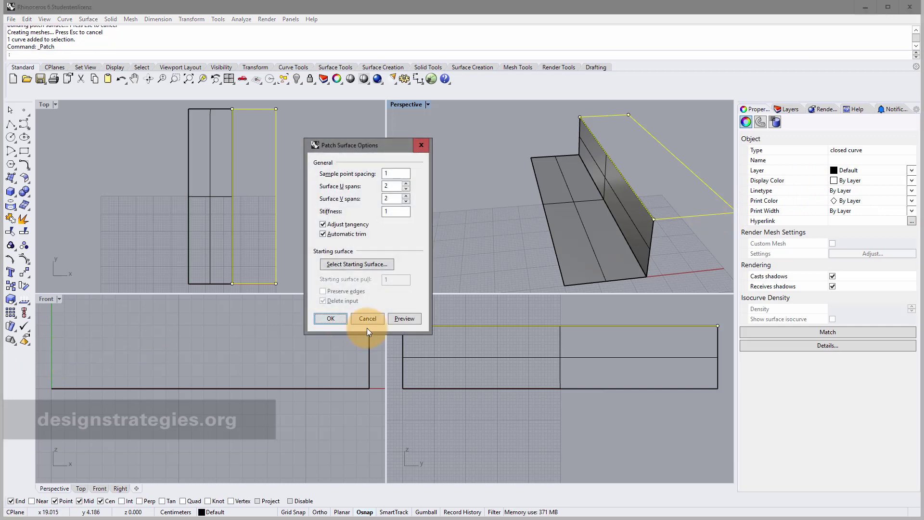
{"action": "left_click", "coordinate": [330, 319]}
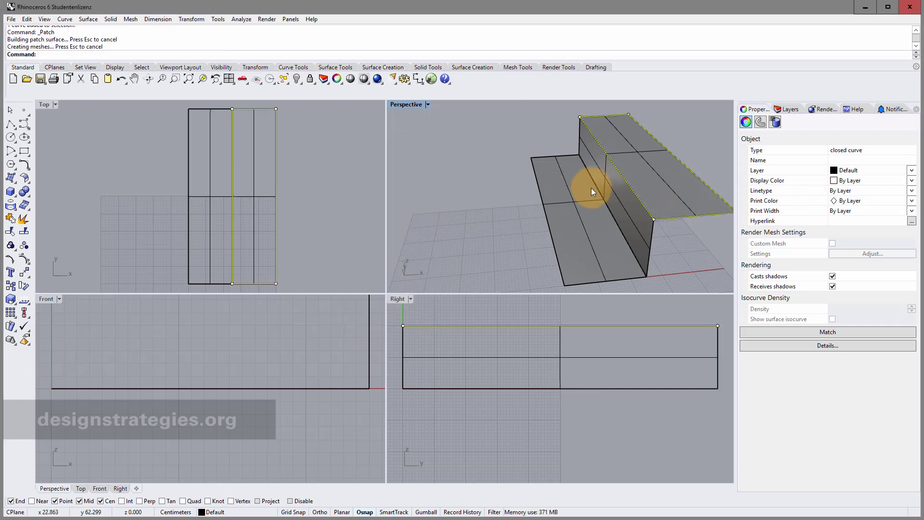
{"action": "right_click_drag", "start_coordinate": [592, 189], "coordinate": [632, 190]}
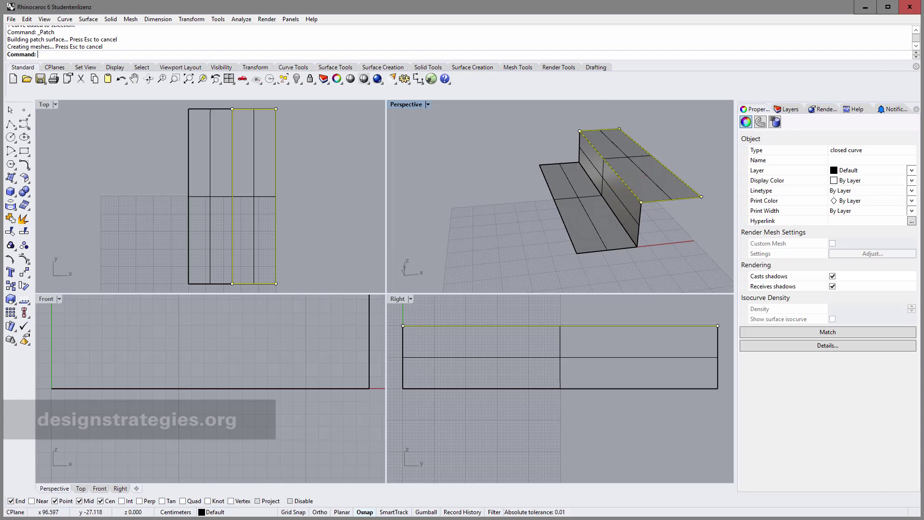
{"action": "left_click", "coordinate": [226, 322]}
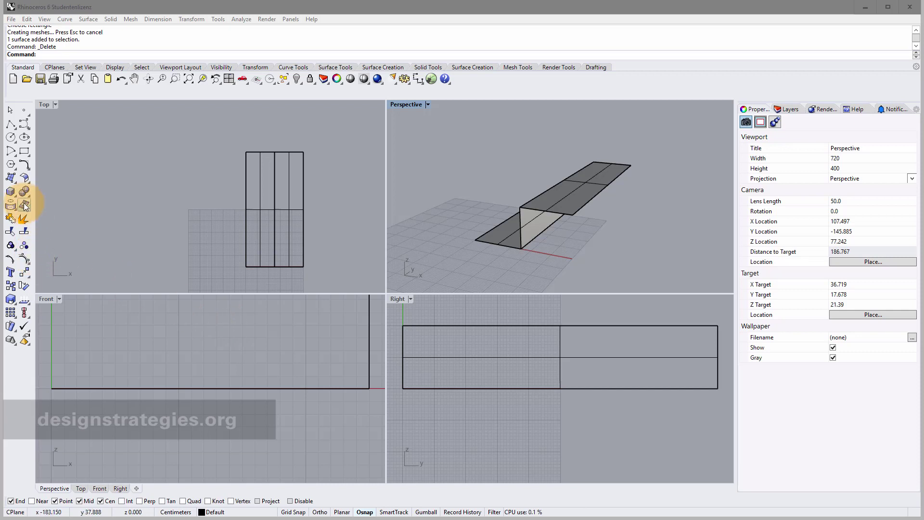
Step: Begin a surface from corner points, using both end points of the raised flat surface's outer long edge as its first two corners
{"action": "left_click", "coordinate": [10, 179]}
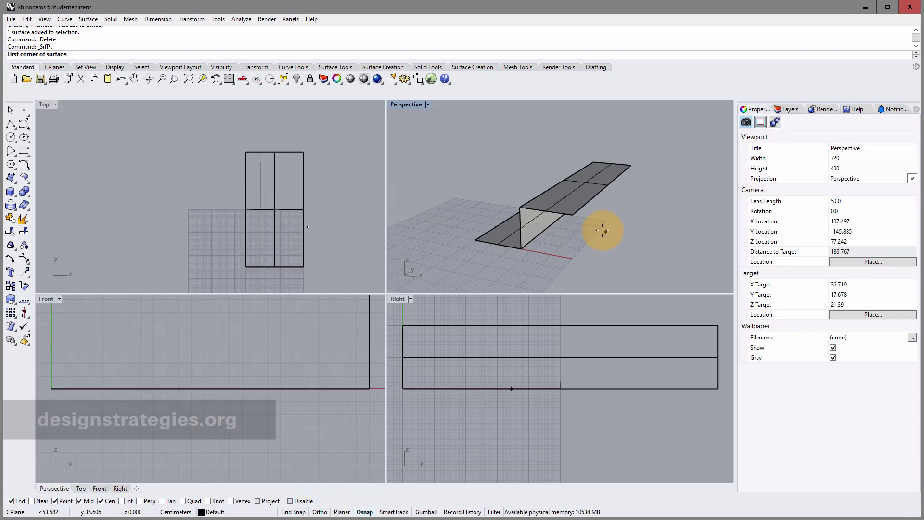
{"action": "left_click", "coordinate": [575, 214]}
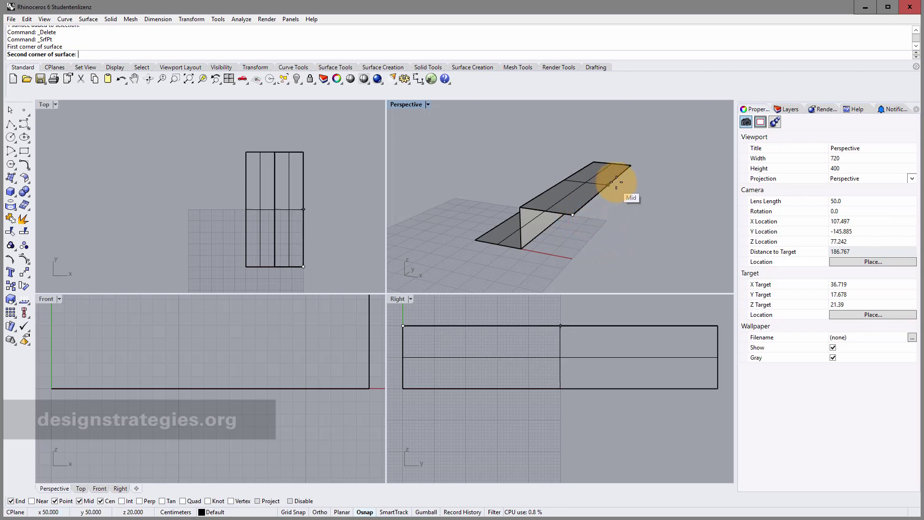
{"action": "left_click", "coordinate": [631, 166]}
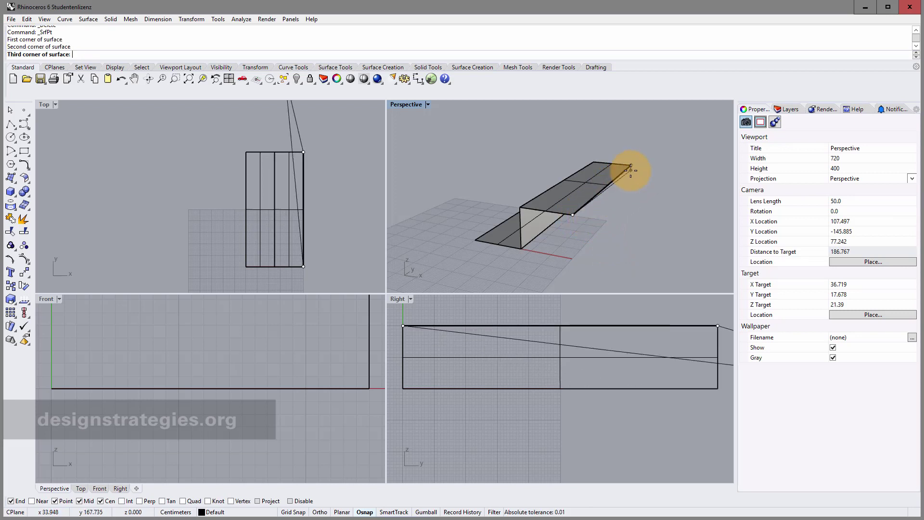
{"action": "right_click_drag", "start_coordinate": [624, 145], "coordinate": [598, 208]}
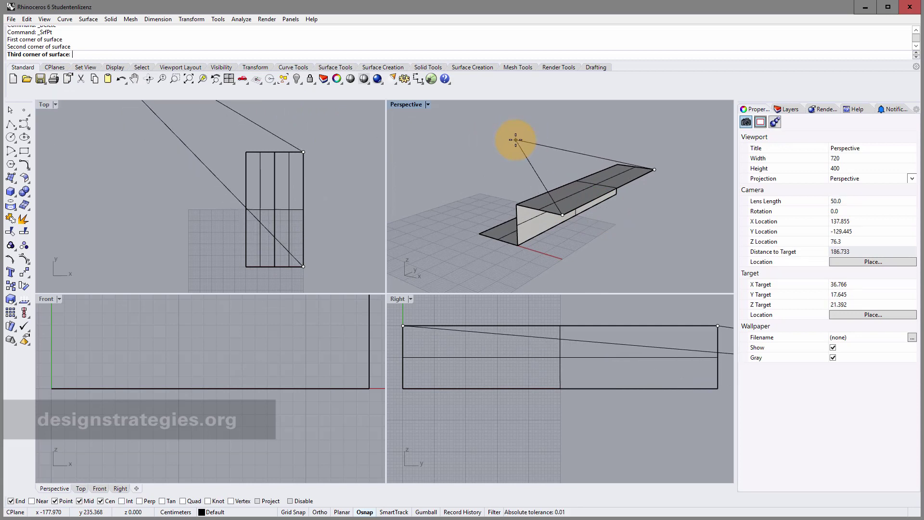
Step: Place the third corner of the surface straight above the second one with the relative coordinates @0,0,25
{"action": "type", "text": "@"}
{"action": "right_click_drag", "start_coordinate": [640, 192], "coordinate": [677, 190]}
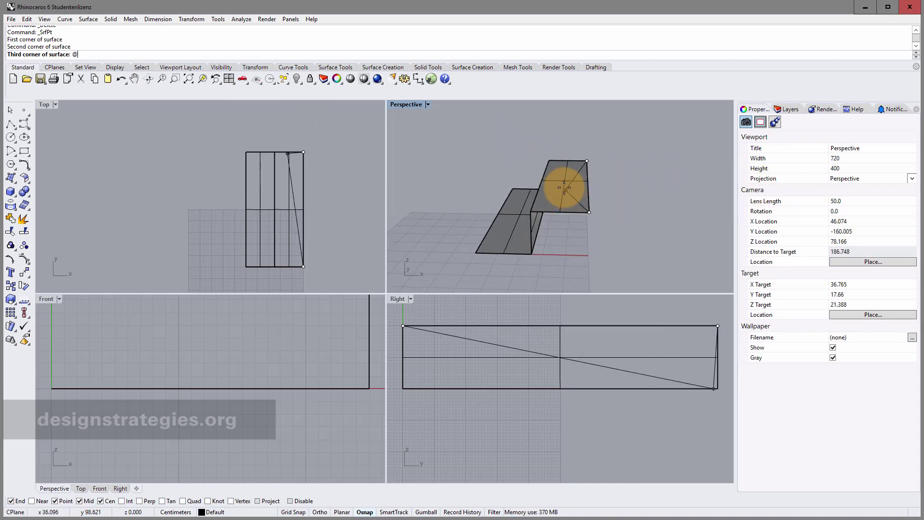
{"action": "right_click_drag", "start_coordinate": [565, 188], "coordinate": [613, 188]}
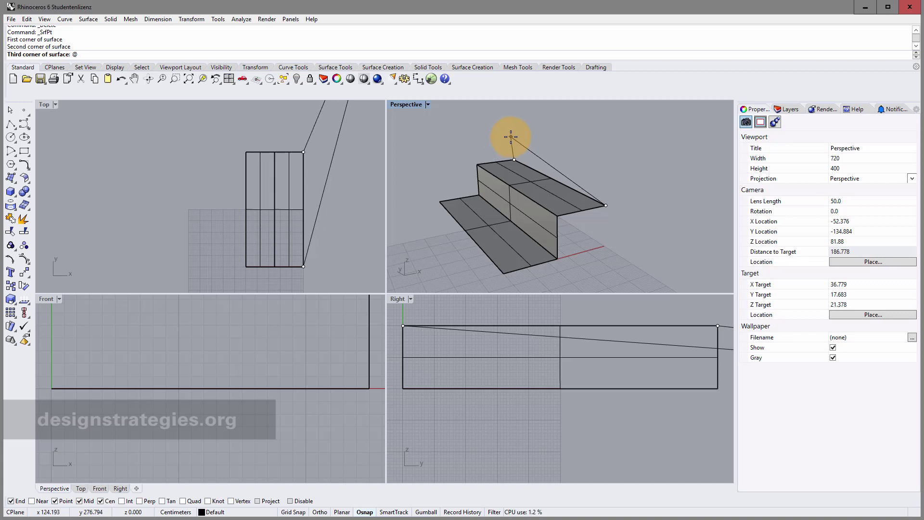
{"action": "type", "text": "0,0,"}
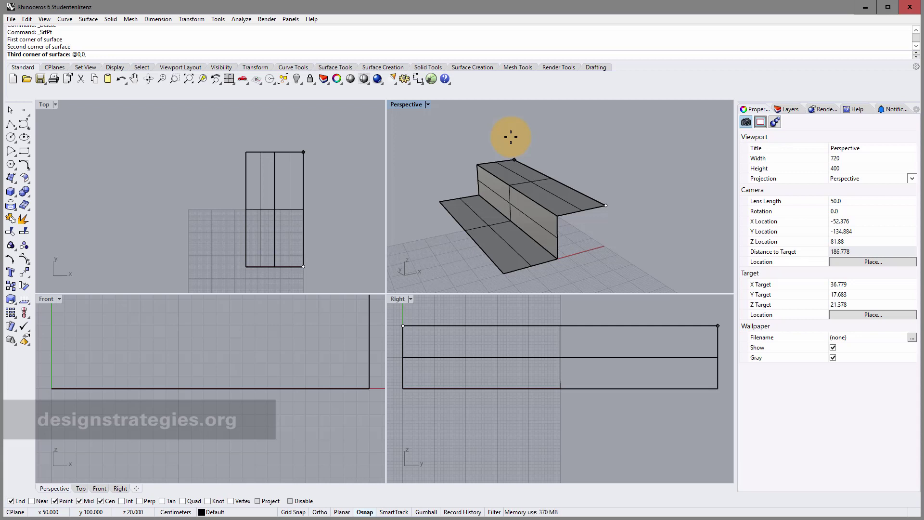
{"action": "type", "text": "25"}
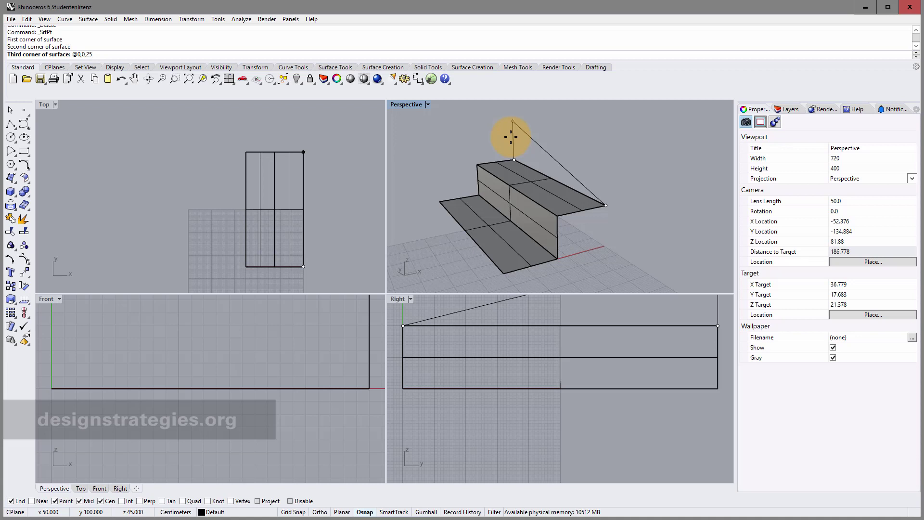
{"action": "key", "text": "Return"}
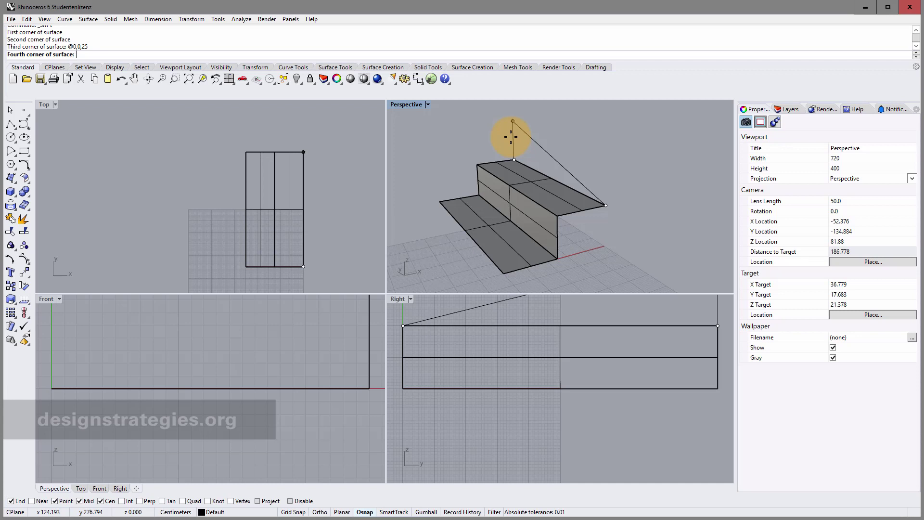
Step: Complete the upright corner-point surface with its fourth corner at the relative coordinates @0,-100,0
{"action": "type", "text": "0"}
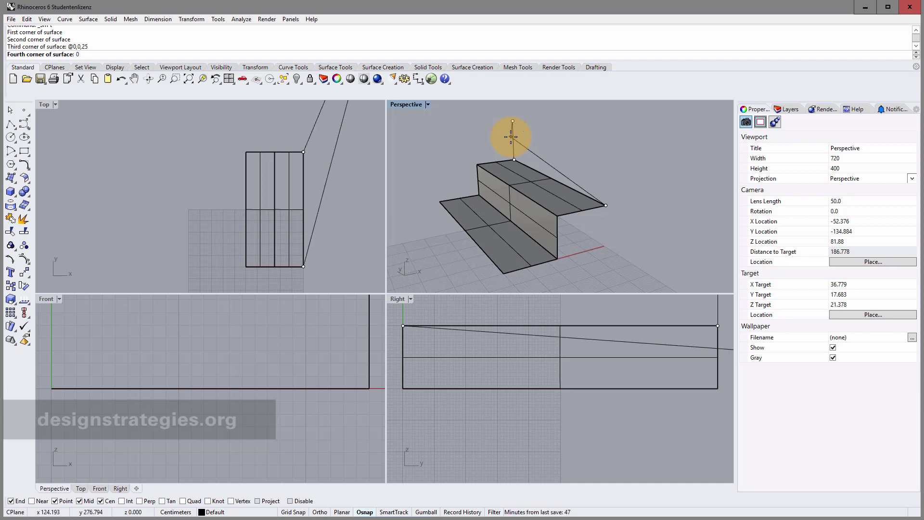
{"action": "type", "text": ",-100"}
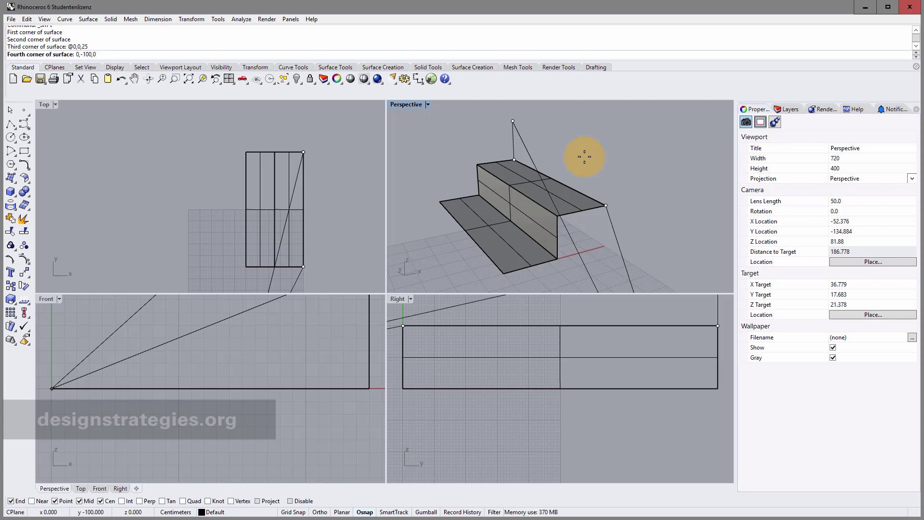
{"action": "scroll", "coordinate": [552, 211], "scroll_direction": "down", "scroll_amount": 5}
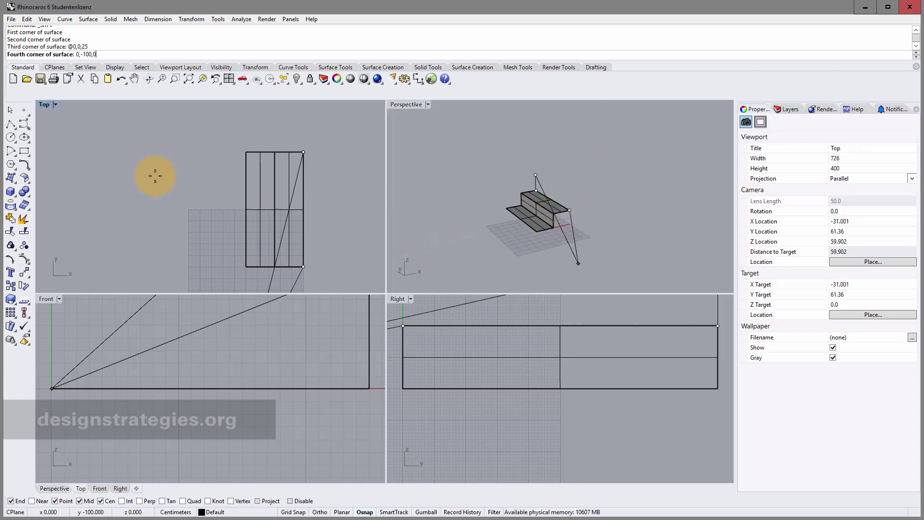
{"action": "left_click", "coordinate": [77, 54]}
{"action": "type", "text": "@"}
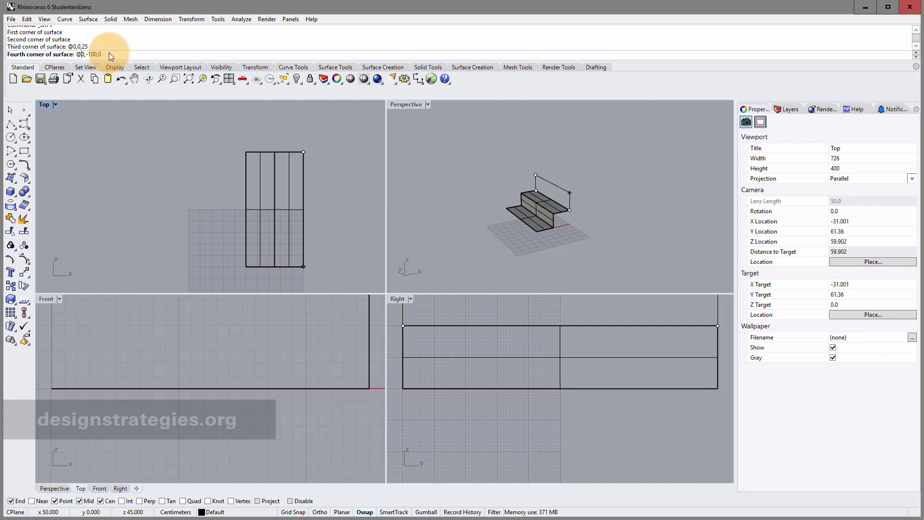
{"action": "key", "text": "Return"}
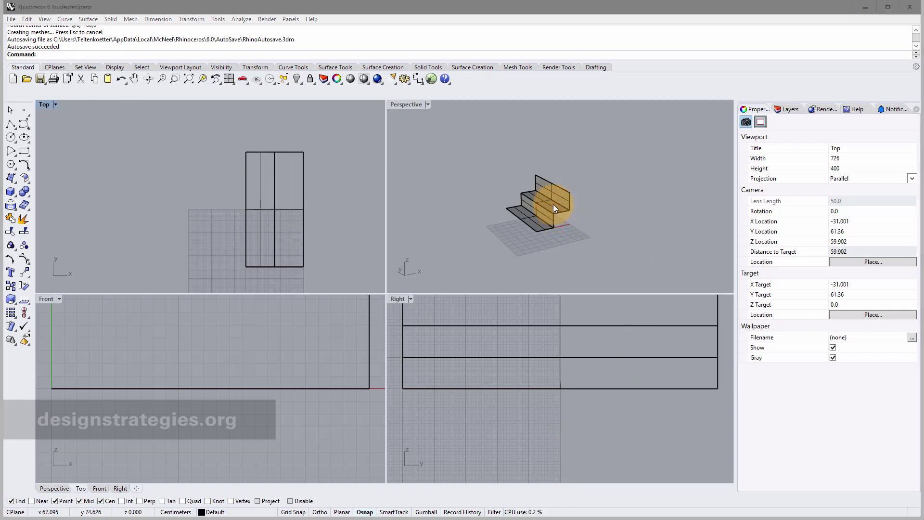
{"action": "scroll", "coordinate": [550, 198], "scroll_direction": "up", "scroll_amount": 5}
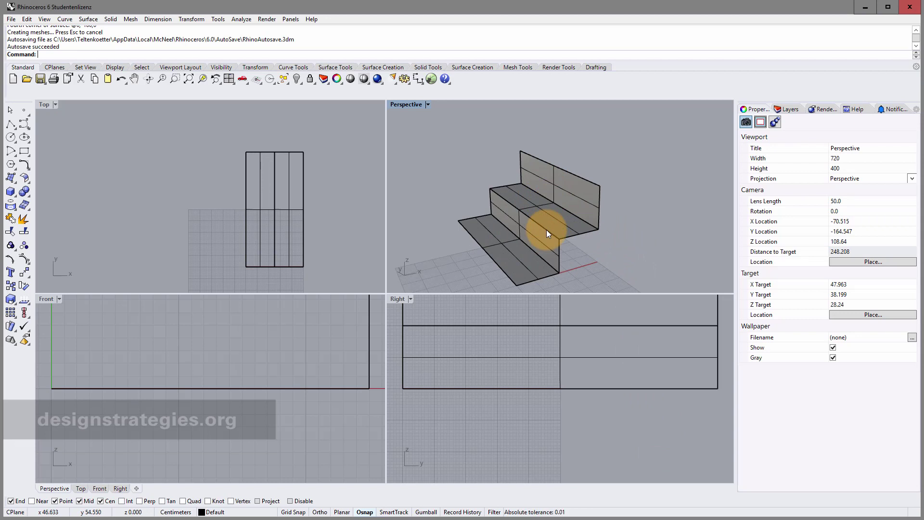
{"action": "mouse_move", "coordinate": [593, 224]}
{"action": "right_mouse_down"}
{"action": "mouse_move", "coordinate": [549, 227]}
{"action": "mouse_move", "coordinate": [572, 234]}
{"action": "mouse_move", "coordinate": [584, 216]}
{"action": "right_mouse_up"}
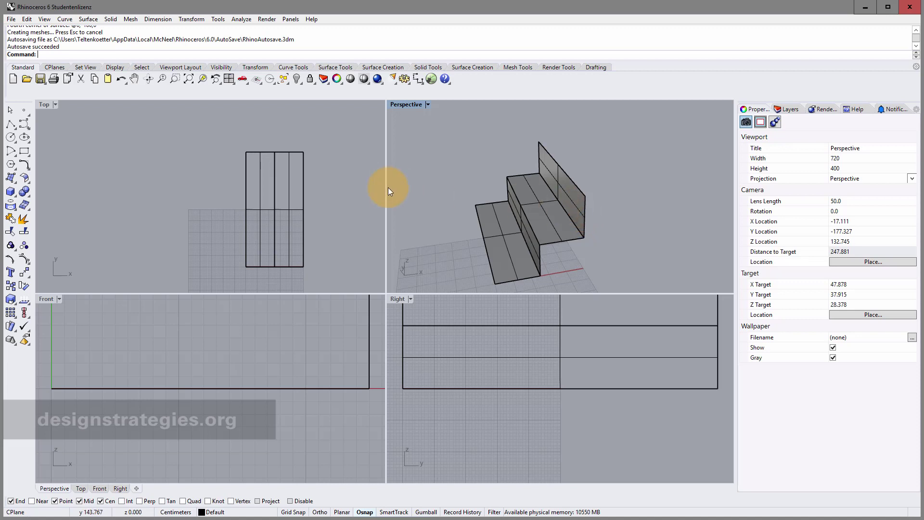
Step: Begin a three-point rectangular plane with its first edge along the upper long edge of the new upright surface
{"action": "left_click", "coordinate": [15, 185]}
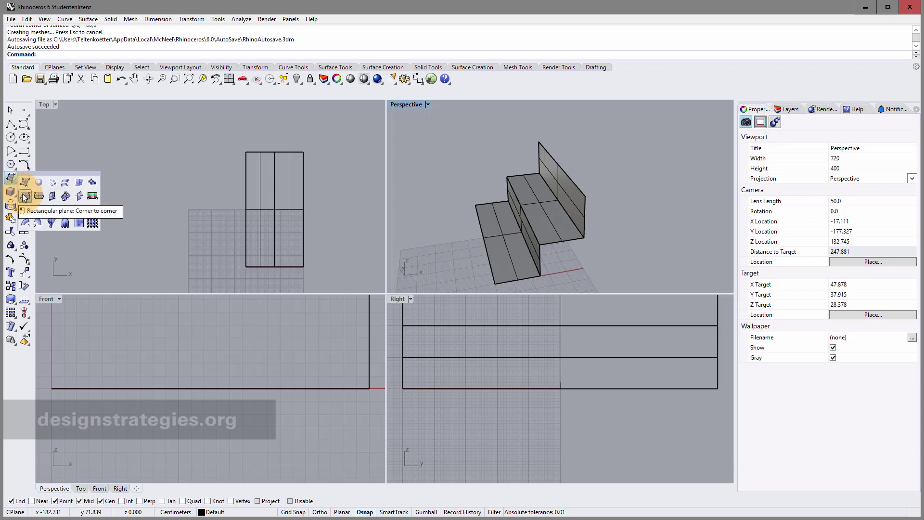
{"action": "left_click", "coordinate": [24, 197]}
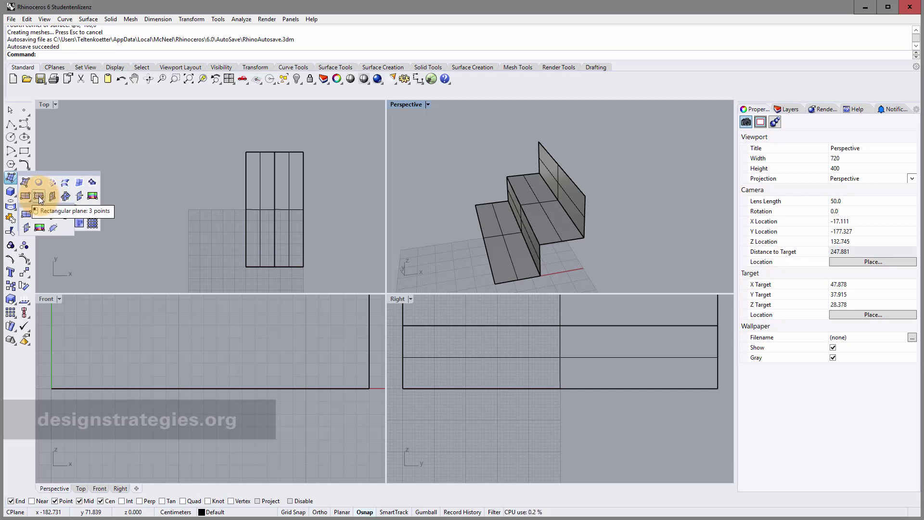
{"action": "left_click", "coordinate": [38, 196]}
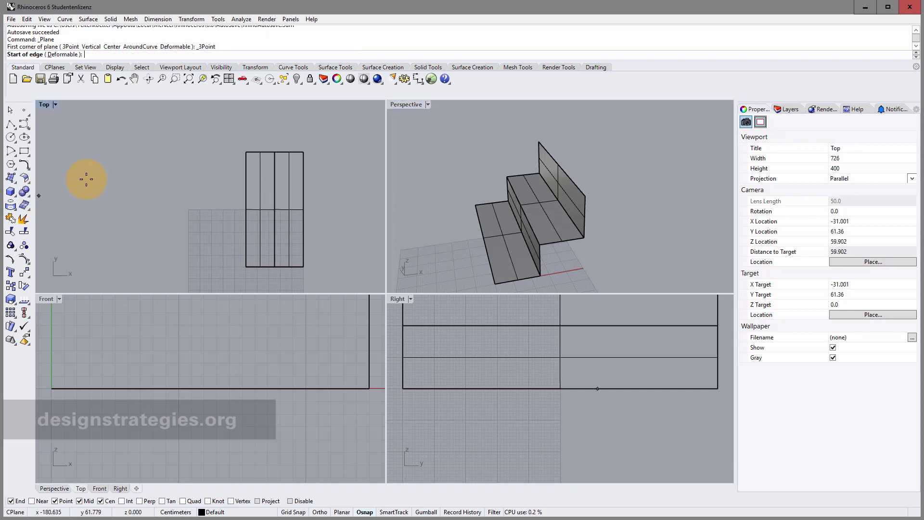
{"action": "right_click_drag", "start_coordinate": [564, 204], "coordinate": [588, 186]}
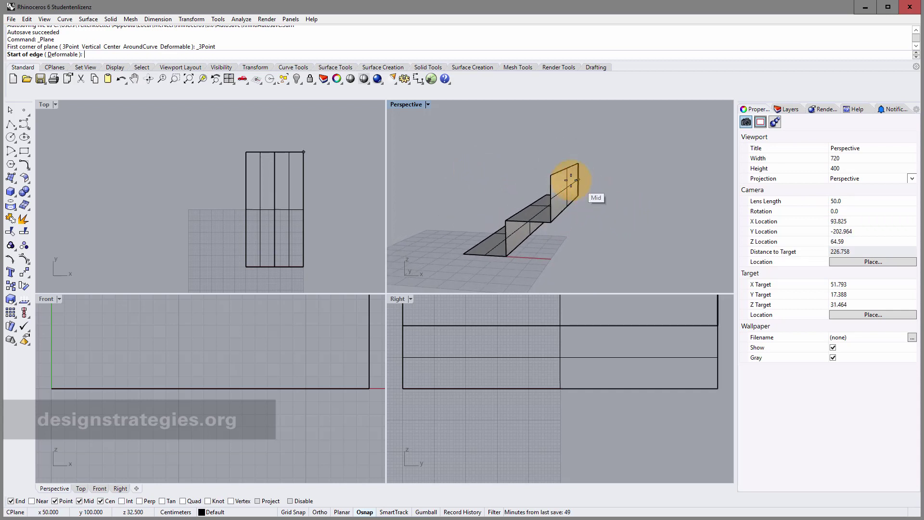
{"action": "left_click", "coordinate": [551, 173]}
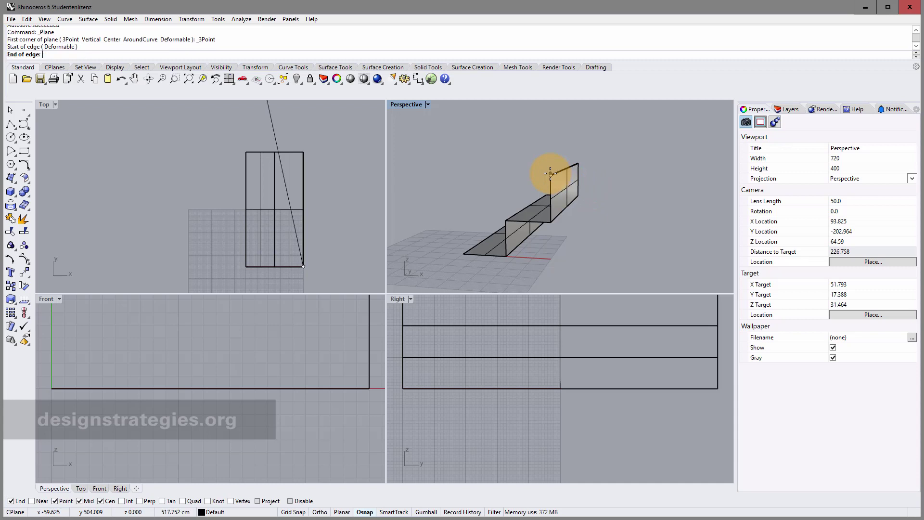
{"action": "left_click", "coordinate": [579, 164]}
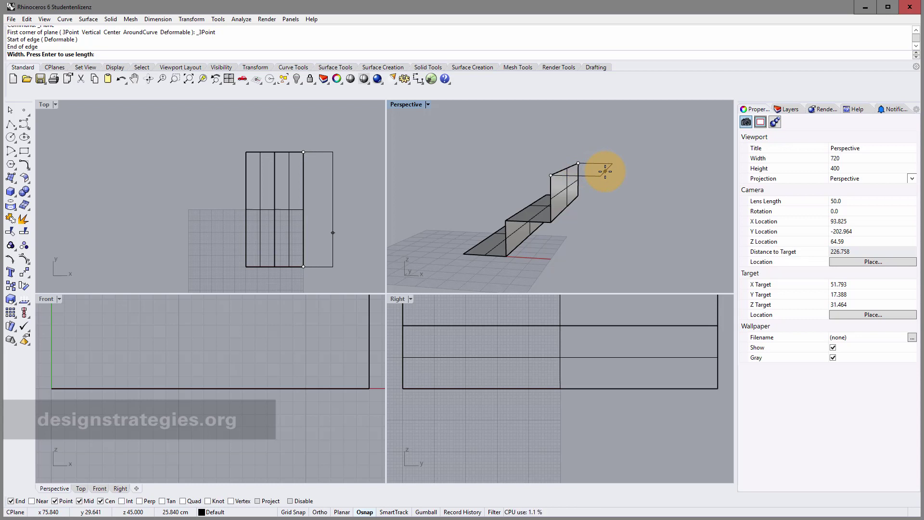
Step: Set the plane's width to 25 cm, turn on Ortho, and place the plane horizontally, extending outward from the steps
{"action": "type", "text": "25"}
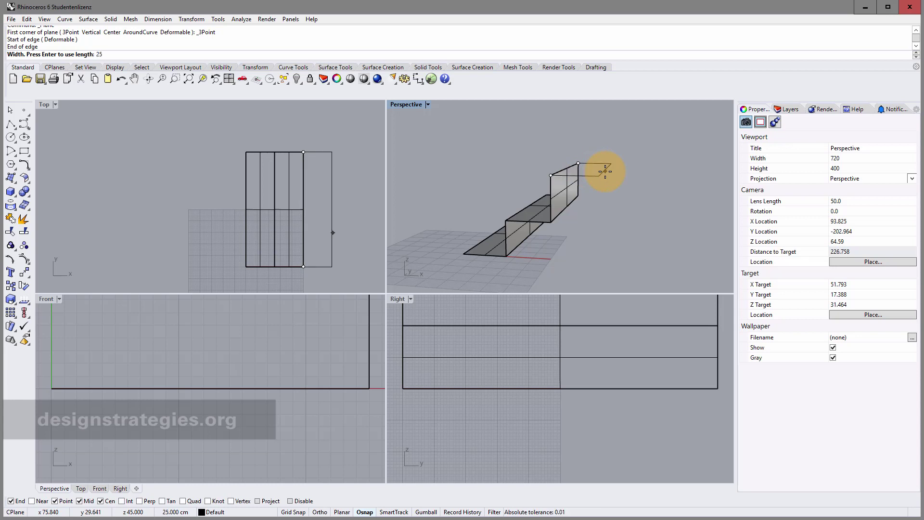
{"action": "key", "text": "Return"}
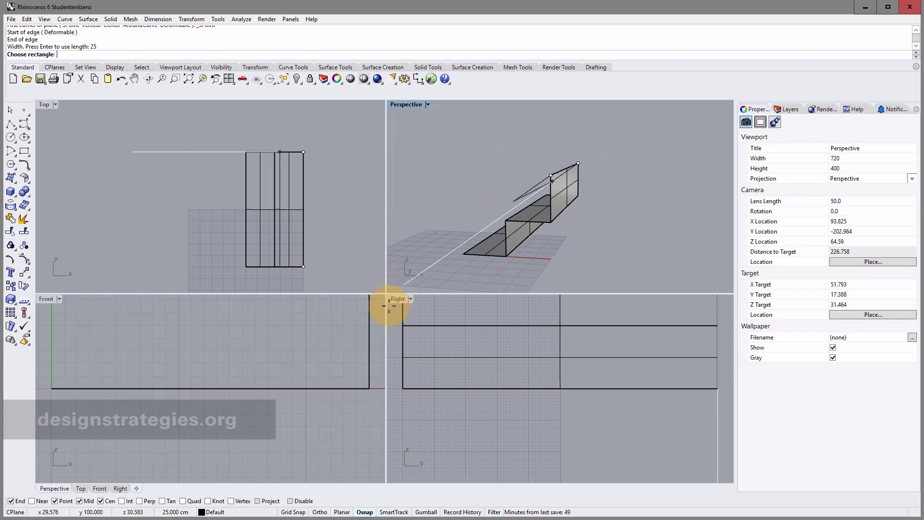
{"action": "left_click", "coordinate": [320, 512]}
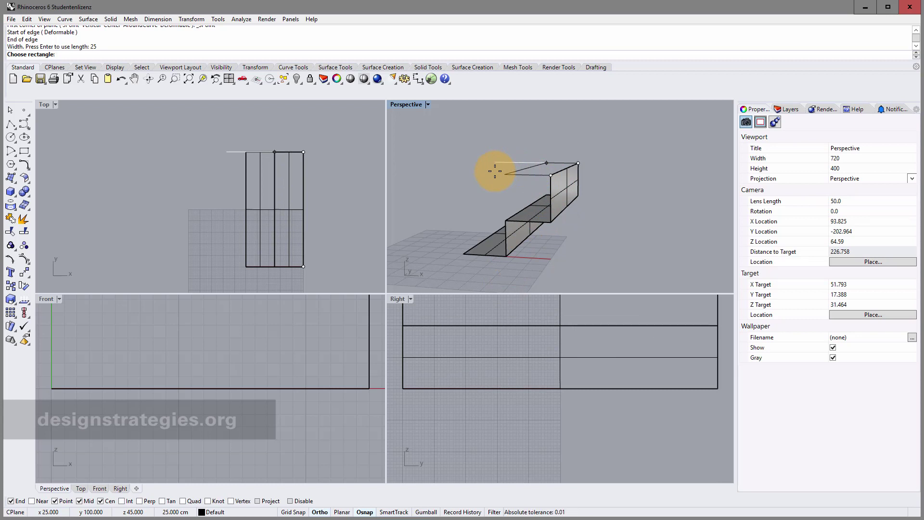
{"action": "left_click", "coordinate": [611, 164]}
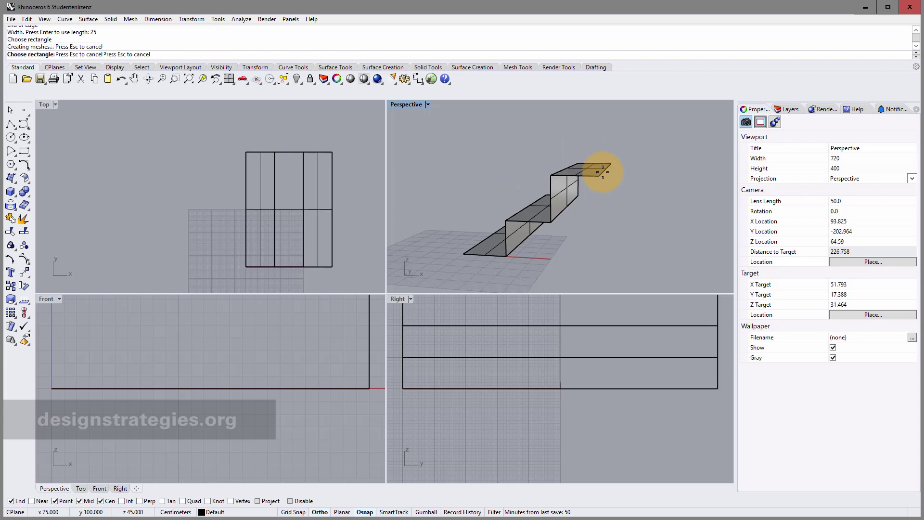
{"action": "right_click_drag", "start_coordinate": [613, 172], "coordinate": [601, 200]}
{"action": "scroll", "coordinate": [601, 200], "scroll_direction": "down", "scroll_amount": 6}
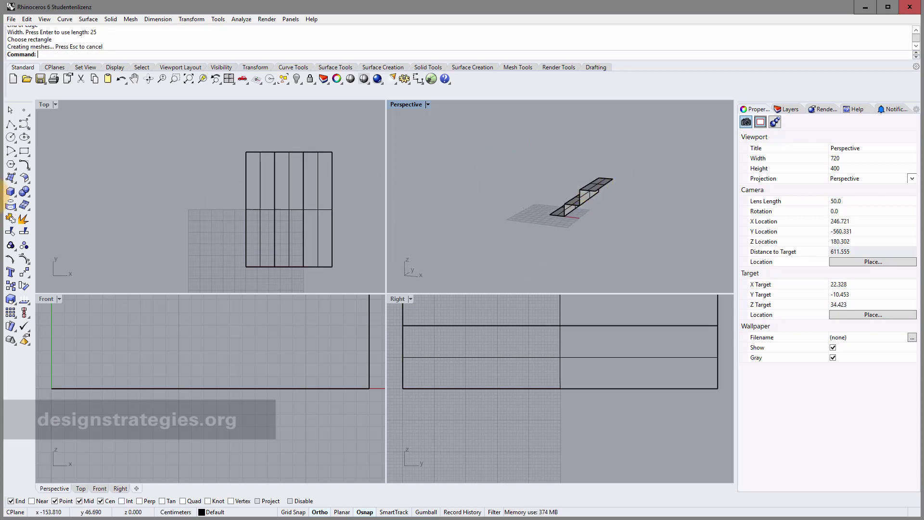
{"action": "left_click", "coordinate": [15, 183]}
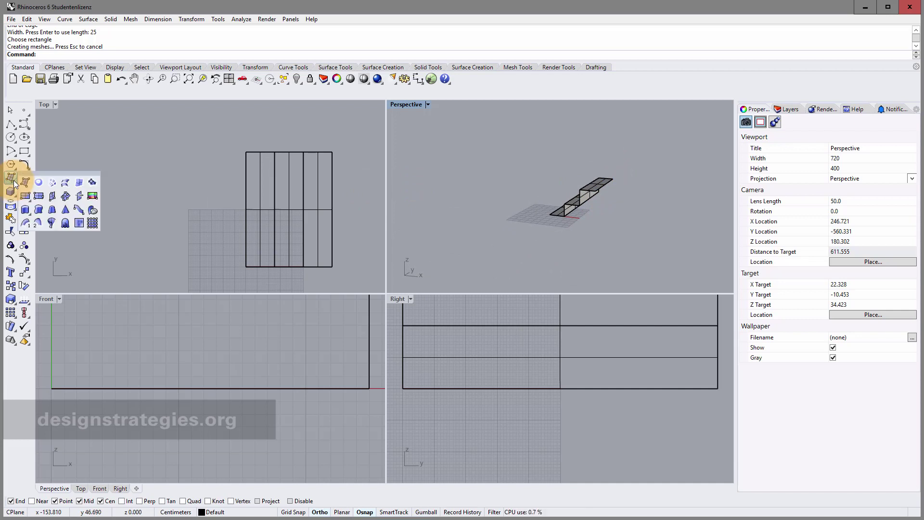
{"action": "left_click", "coordinate": [52, 197]}
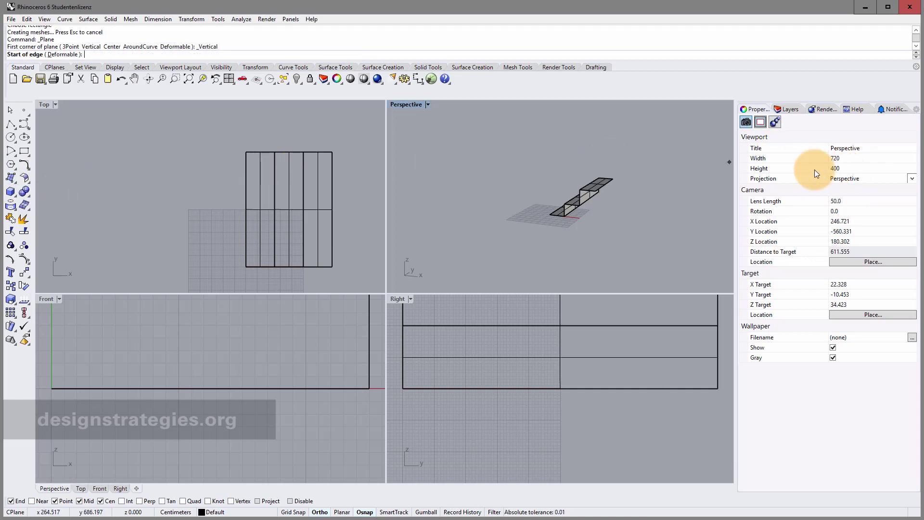
{"action": "scroll", "coordinate": [670, 182], "scroll_direction": "up", "scroll_amount": 5}
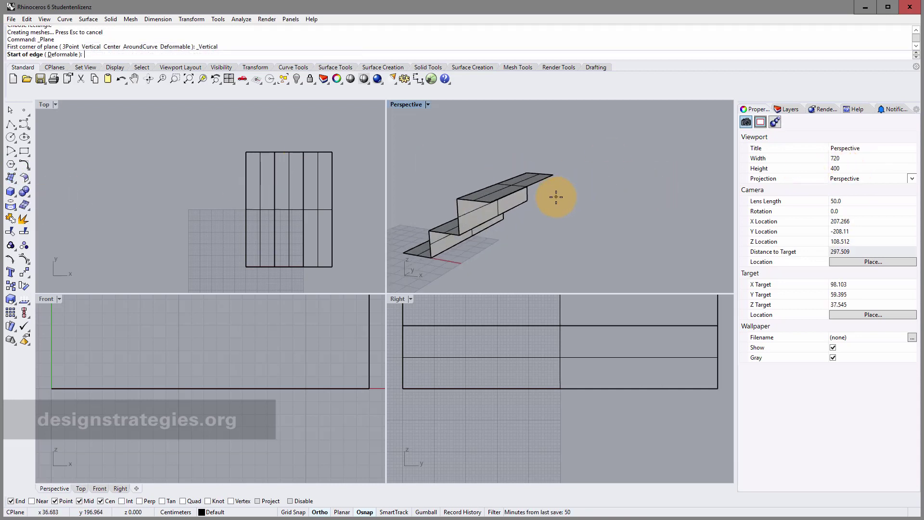
{"action": "right_click_drag", "start_coordinate": [576, 218], "coordinate": [586, 227]}
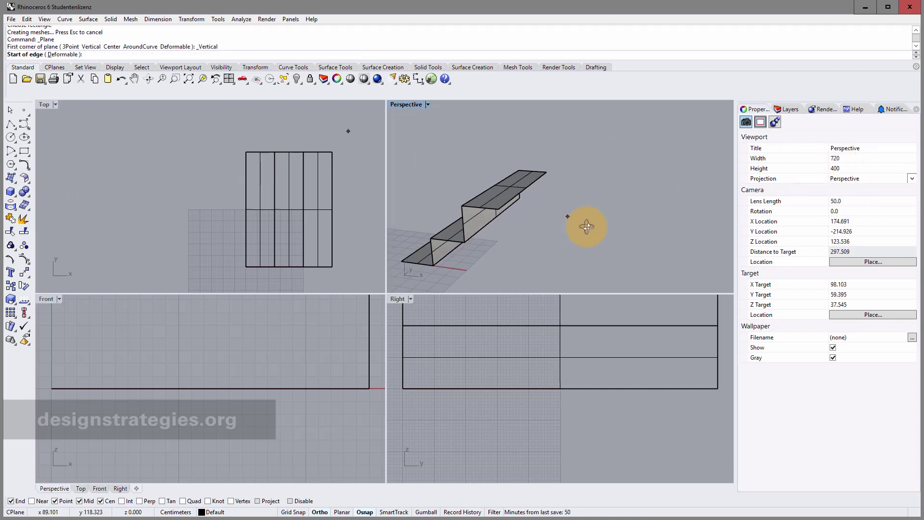
{"action": "left_click", "coordinate": [511, 212]}
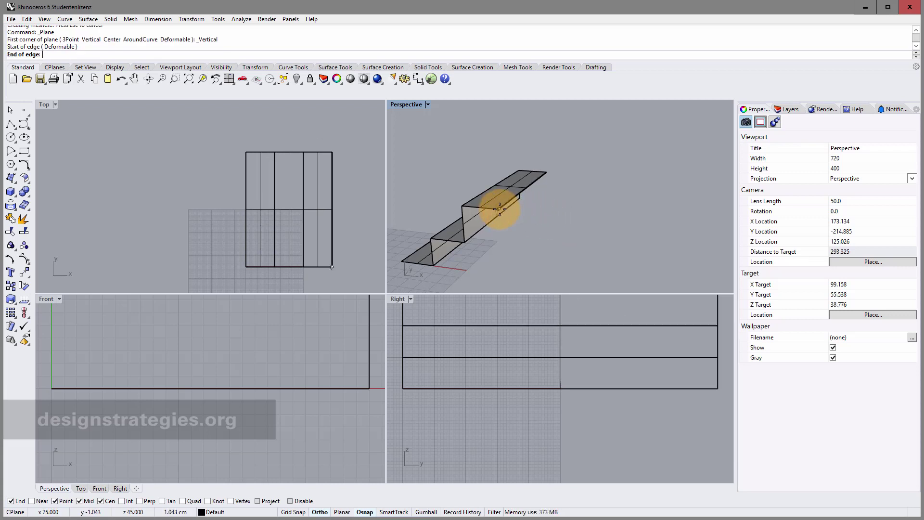
{"action": "left_click", "coordinate": [547, 174]}
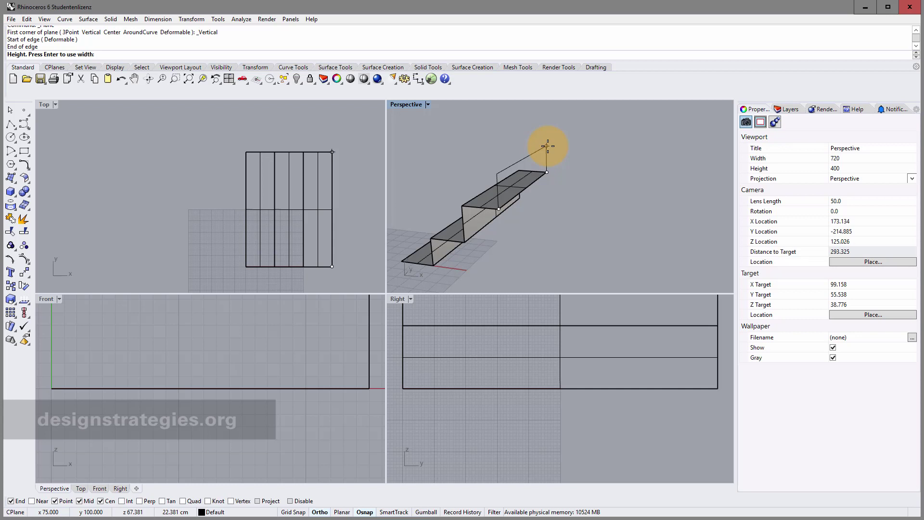
{"action": "type", "text": "25"}
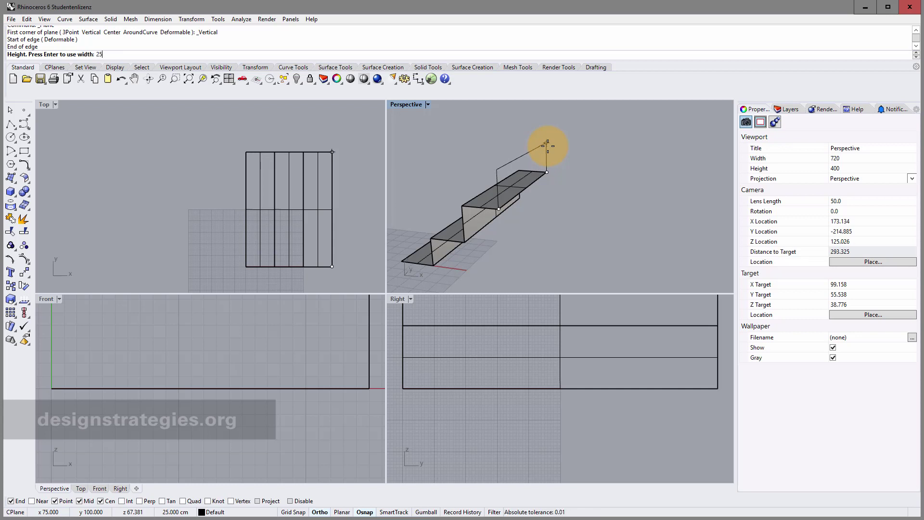
{"action": "key", "text": "Return"}
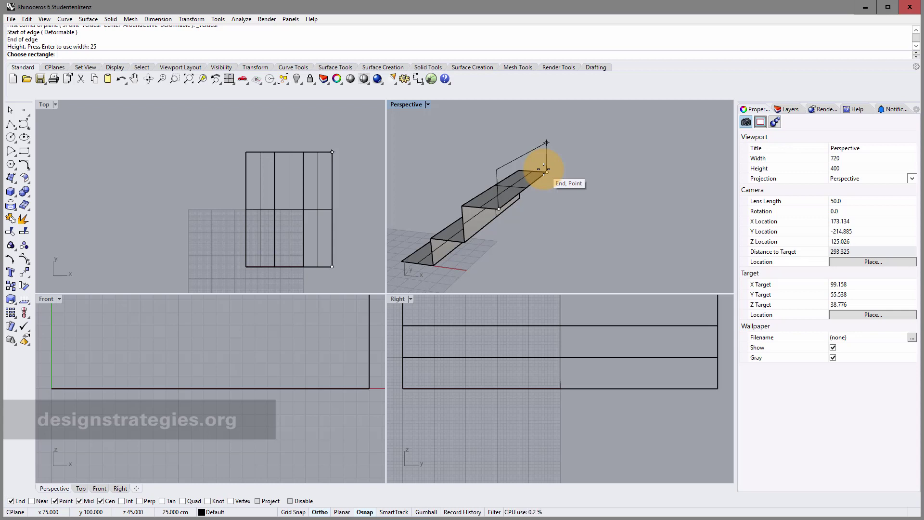
{"action": "key", "text": "Escape"}
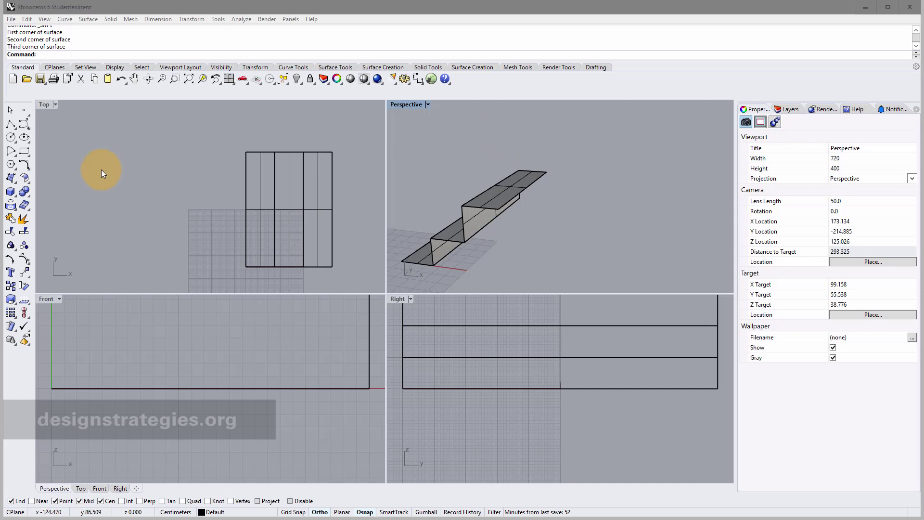
Step: Build a vertical plane 25 cm high, rising upward from the outer long edge of the highest tread
{"action": "left_click", "coordinate": [17, 183]}
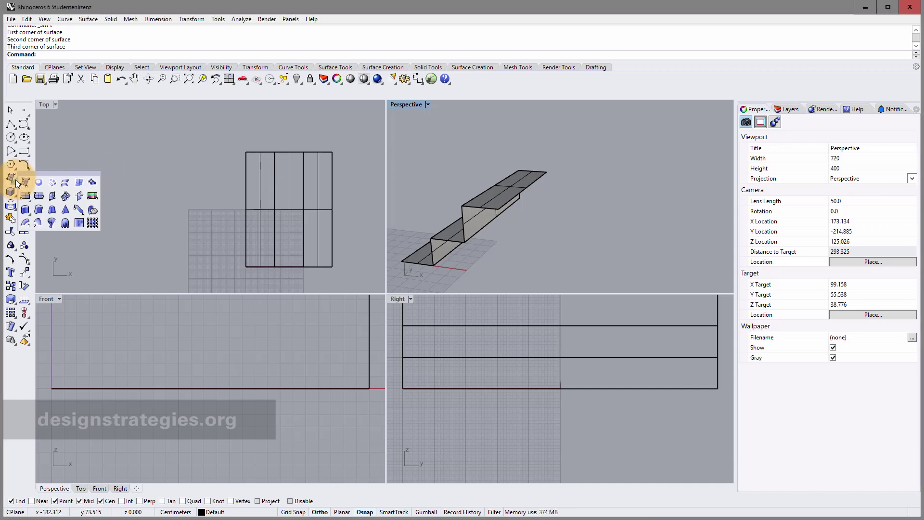
{"action": "left_click", "coordinate": [53, 198]}
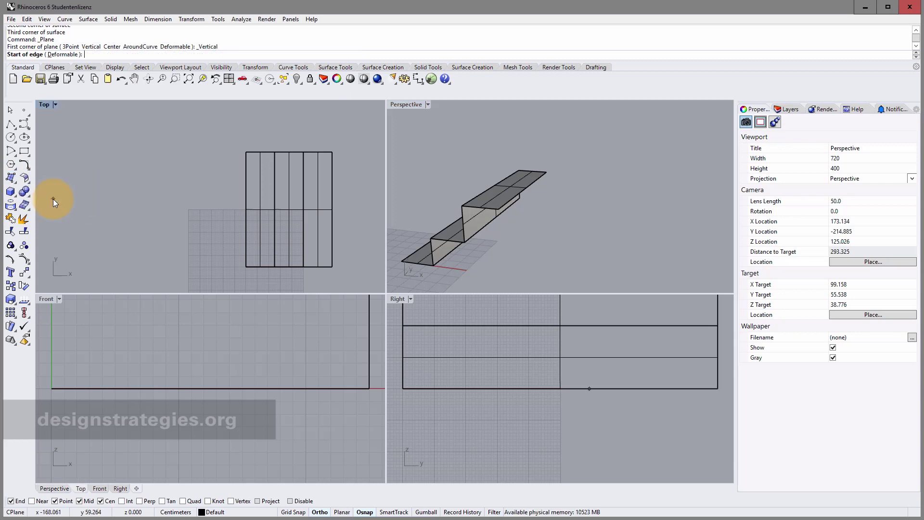
{"action": "left_click", "coordinate": [503, 208]}
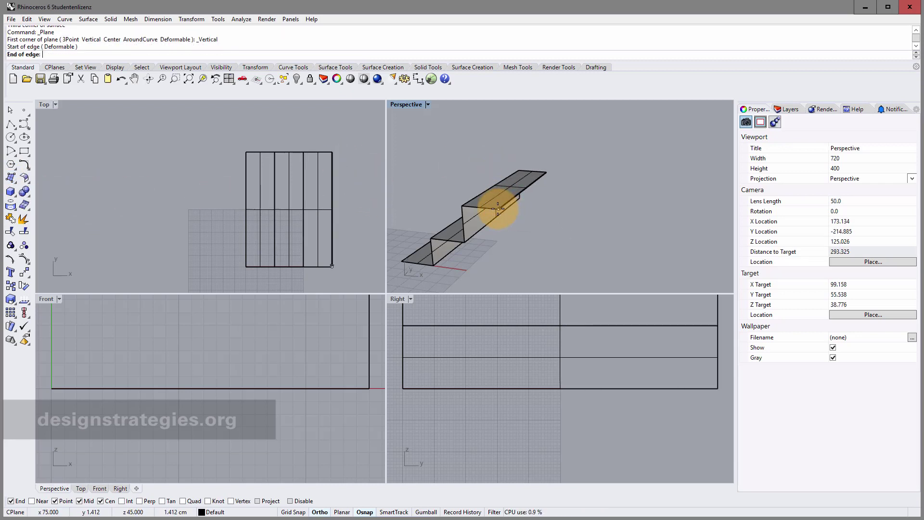
{"action": "left_click", "coordinate": [547, 171]}
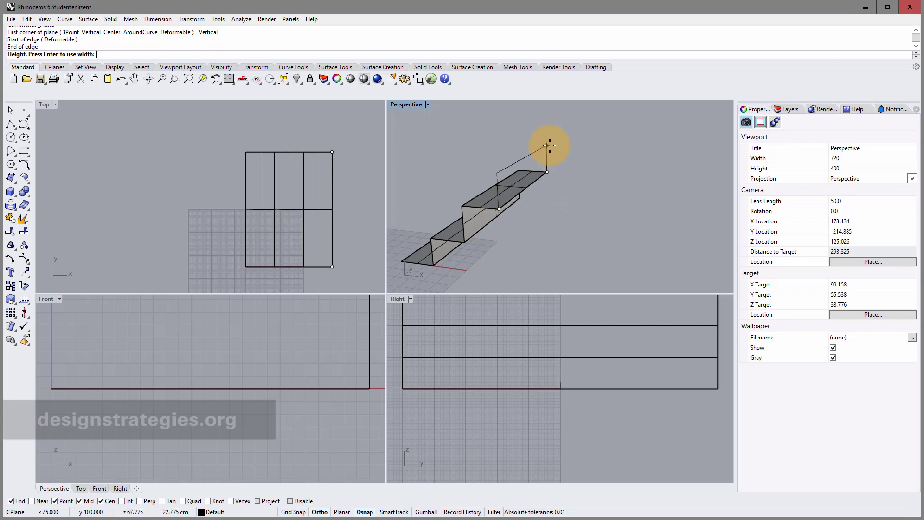
{"action": "type", "text": "25"}
{"action": "key", "text": "Return"}
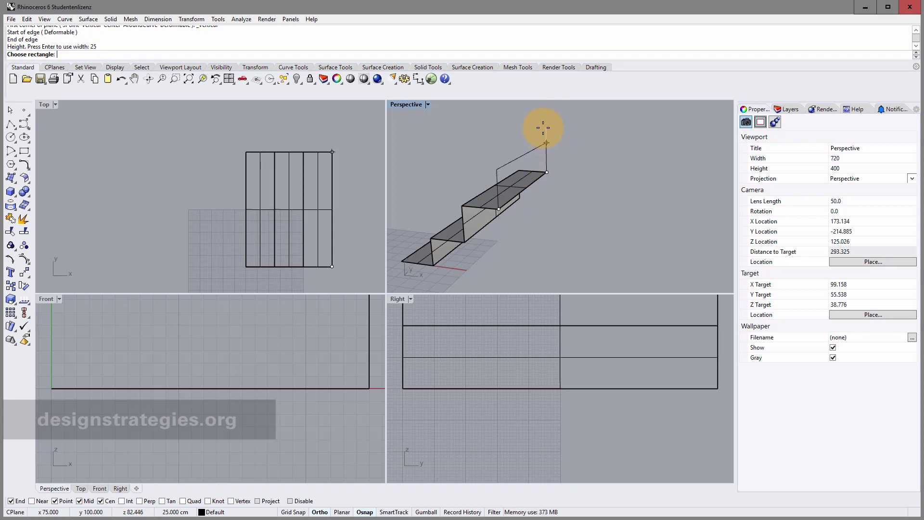
{"action": "left_click", "coordinate": [543, 128]}
{"action": "mouse_move", "coordinate": [534, 203]}
{"action": "right_mouse_down"}
{"action": "mouse_move", "coordinate": [562, 220]}
{"action": "mouse_move", "coordinate": [516, 223]}
{"action": "mouse_move", "coordinate": [554, 228]}
{"action": "mouse_move", "coordinate": [534, 220]}
{"action": "right_mouse_up"}
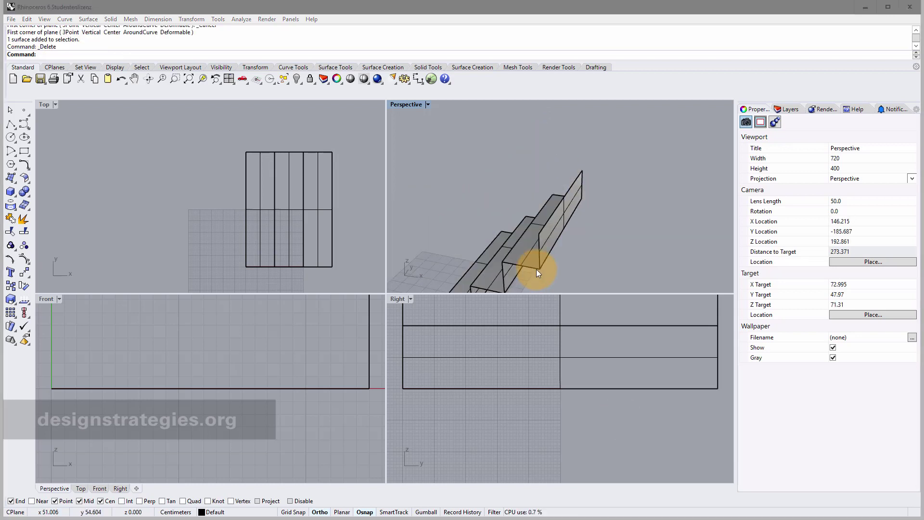
{"action": "right_click_drag", "start_coordinate": [536, 270], "coordinate": [523, 246]}
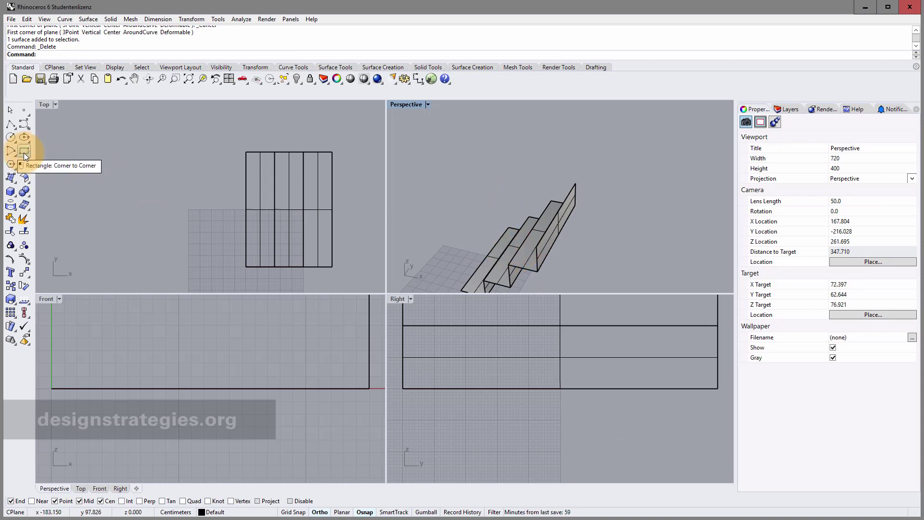
{"action": "left_click", "coordinate": [16, 186]}
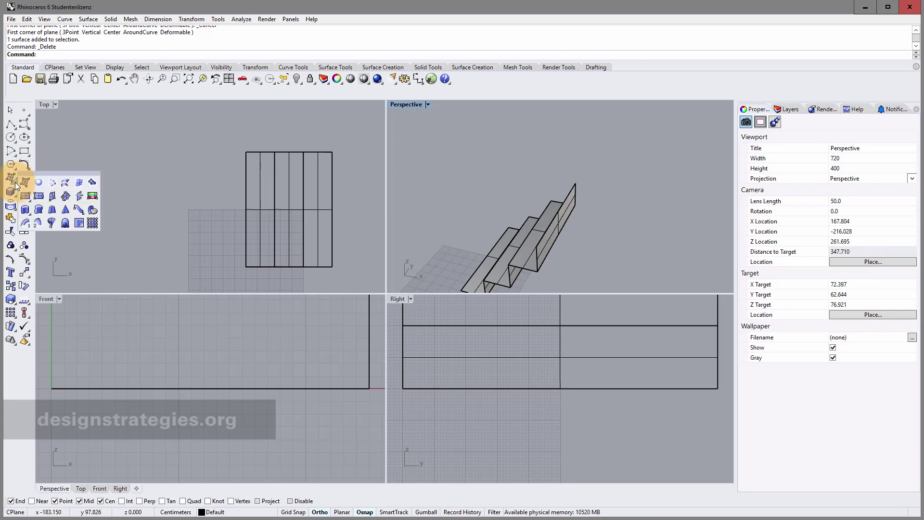
{"action": "left_click", "coordinate": [24, 197]}
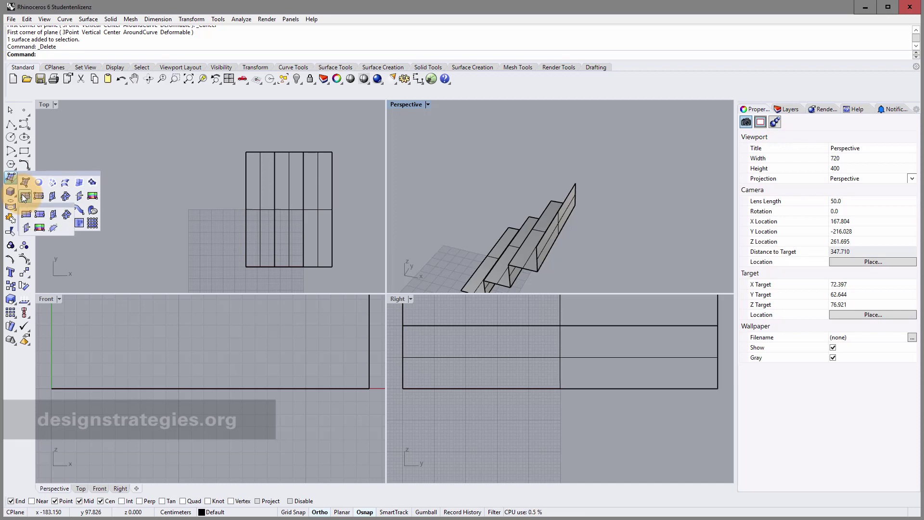
{"action": "left_click", "coordinate": [26, 197]}
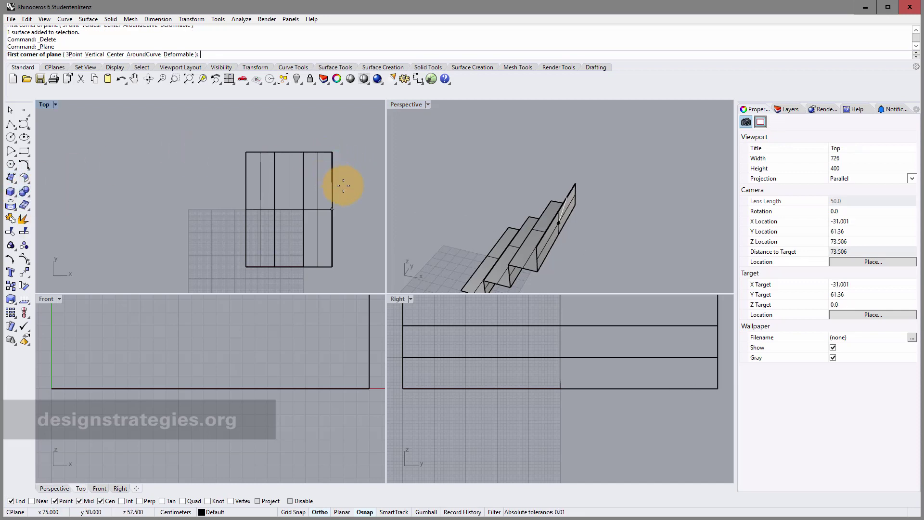
{"action": "right_click_drag", "start_coordinate": [342, 176], "coordinate": [361, 171]}
{"action": "right_click_drag", "start_coordinate": [499, 221], "coordinate": [628, 219]}
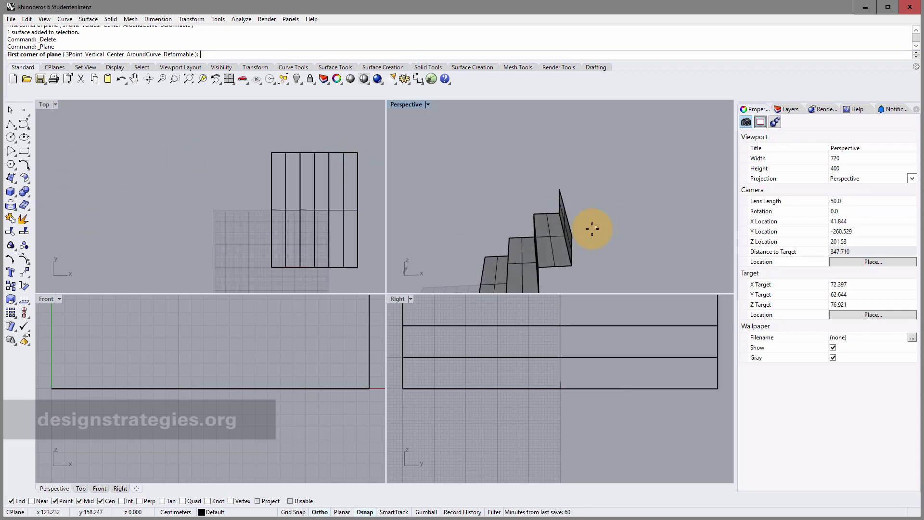
{"action": "left_click", "coordinate": [576, 234]}
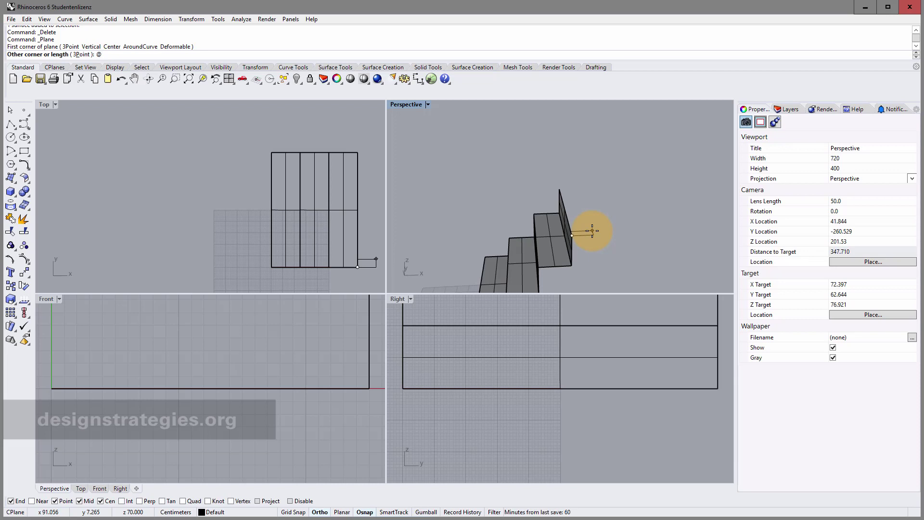
{"action": "type", "text": ",100"}
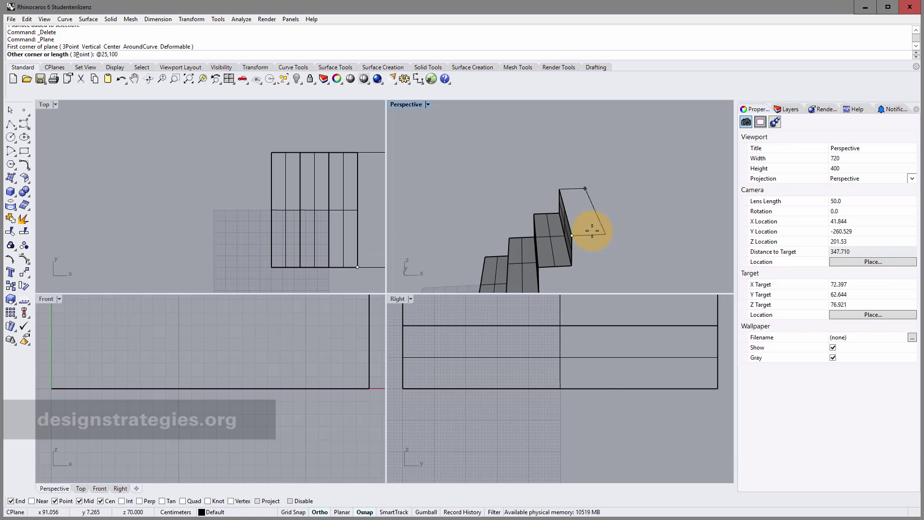
{"action": "key", "text": "Return"}
Step: Begin another plane with the Vertical option, starting its edge at the near outer corner of the new top tread
{"action": "right_click_drag", "start_coordinate": [592, 232], "coordinate": [554, 240]}
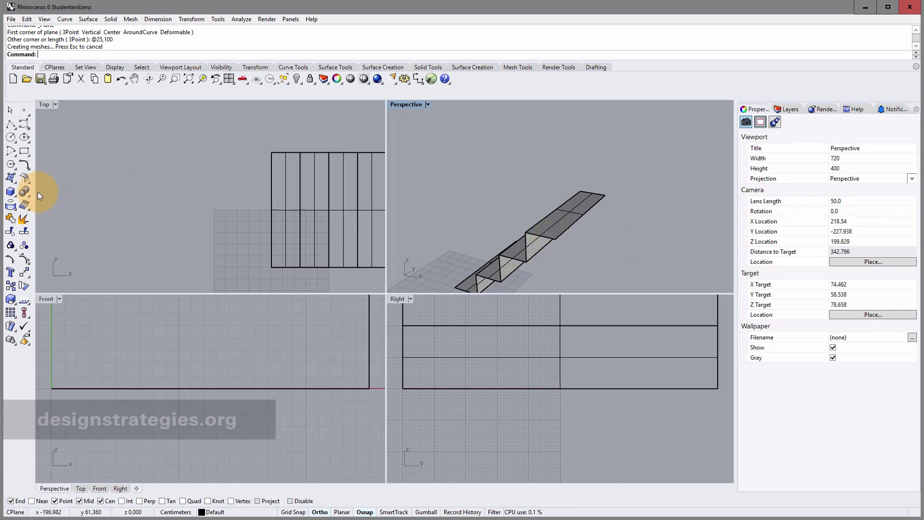
{"action": "left_click", "coordinate": [17, 184]}
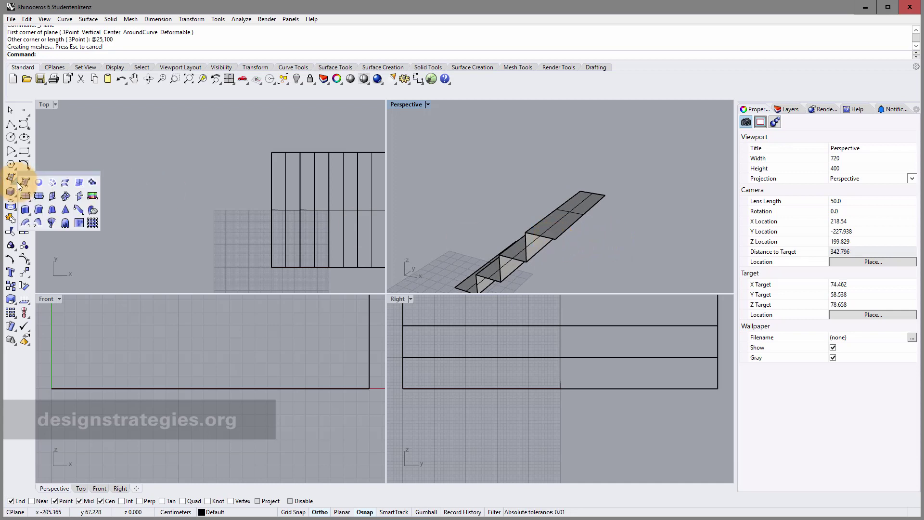
{"action": "left_click", "coordinate": [25, 198]}
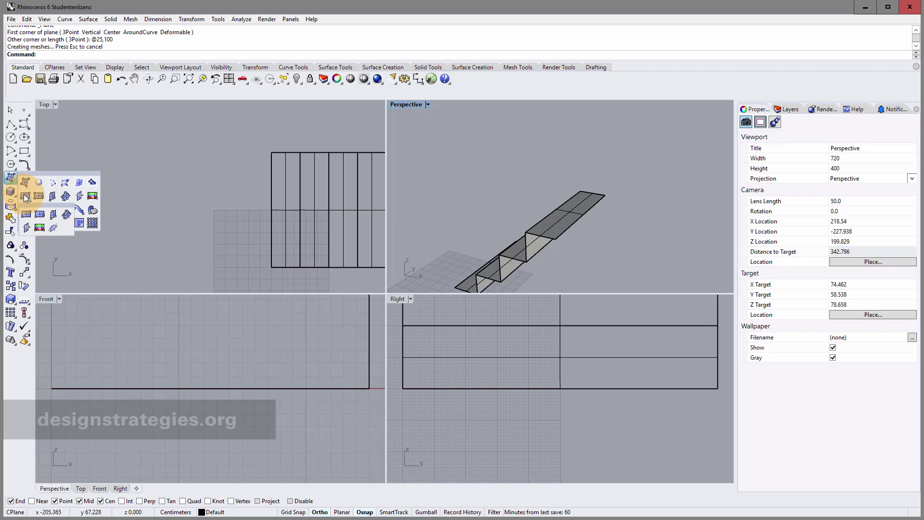
{"action": "left_click", "coordinate": [25, 197]}
{"action": "left_click", "coordinate": [89, 112]}
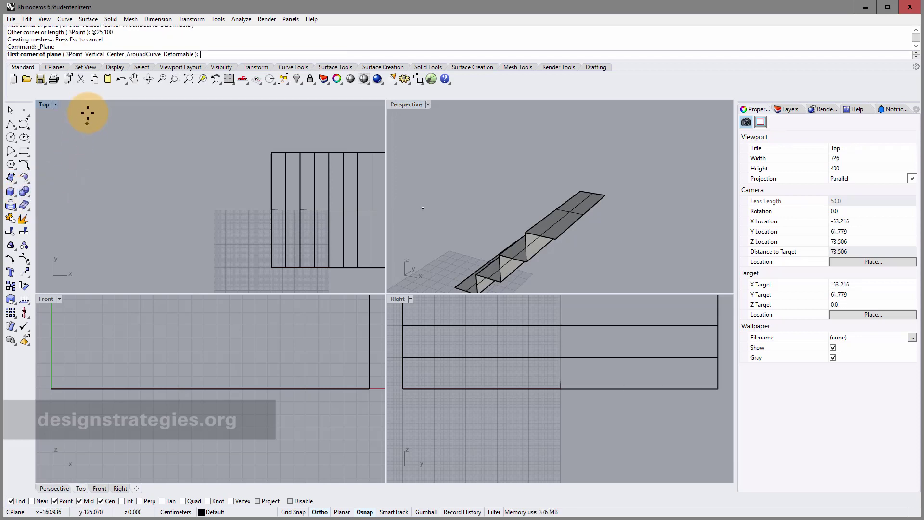
{"action": "left_click", "coordinate": [95, 56]}
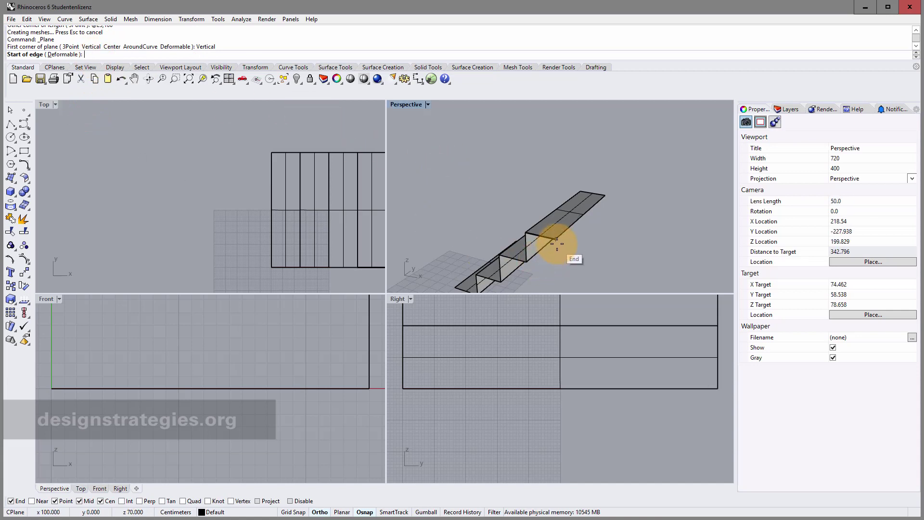
{"action": "left_click", "coordinate": [559, 241]}
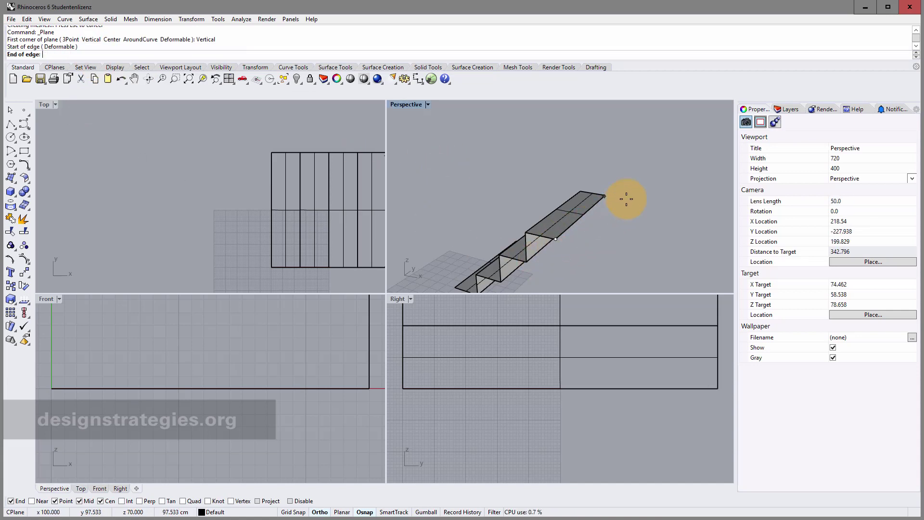
Step: End the vertical plane's edge at the top tread's far outer corner and set its height to 25 cm
{"action": "scroll", "coordinate": [612, 195], "scroll_direction": "up", "scroll_amount": 3}
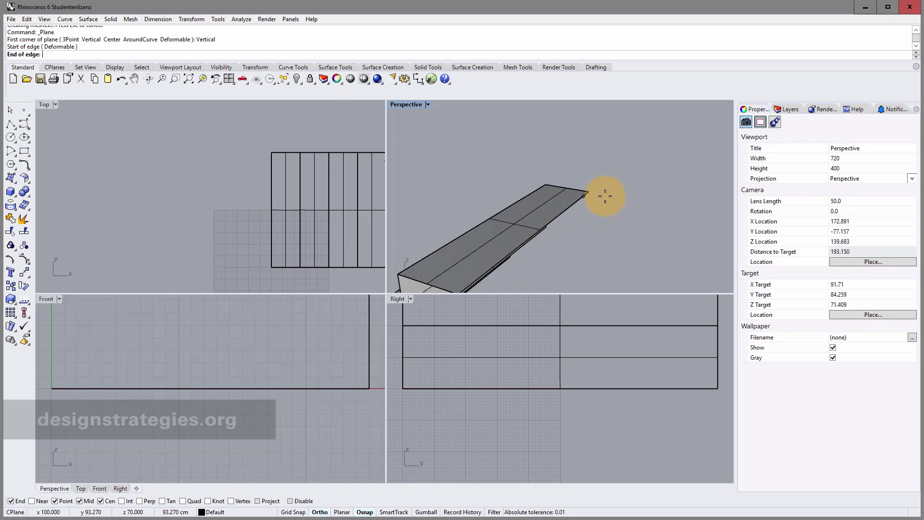
{"action": "scroll", "coordinate": [588, 216], "scroll_direction": "down", "scroll_amount": 3}
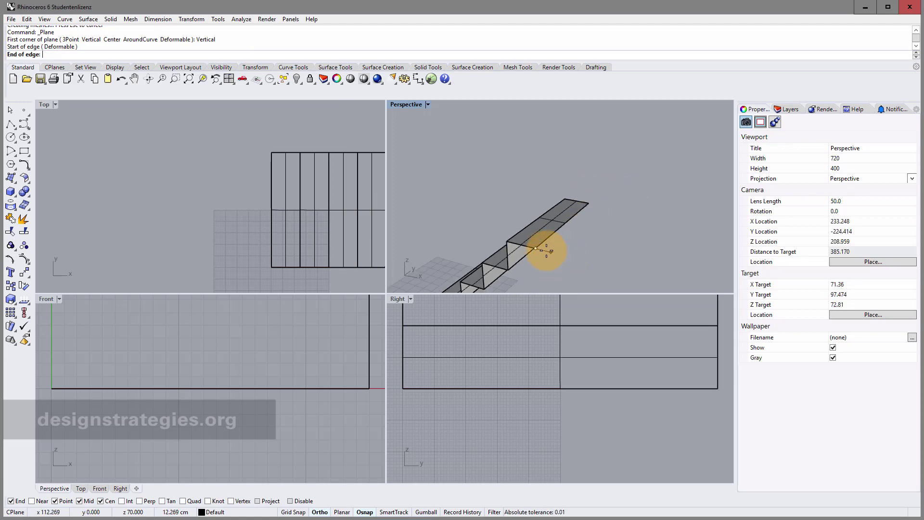
{"action": "right_click_drag", "start_coordinate": [544, 252], "coordinate": [584, 206]}
{"action": "left_click", "coordinate": [586, 207]}
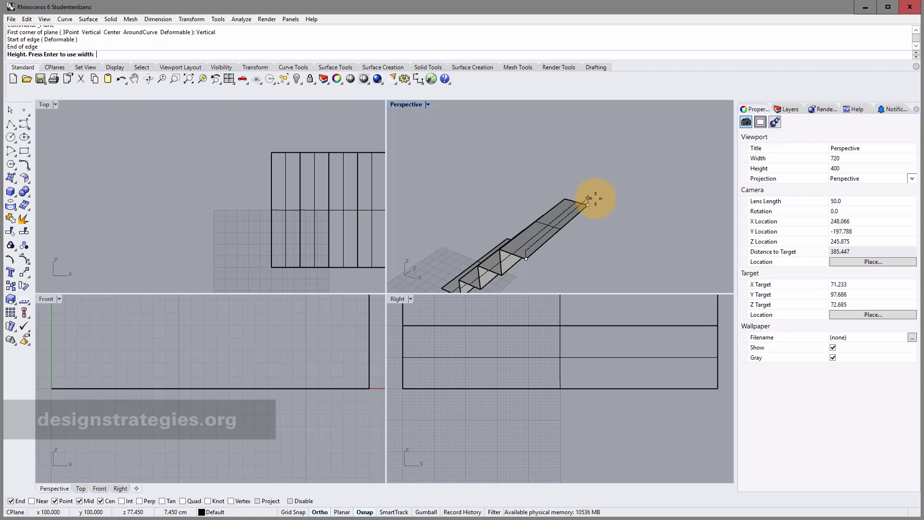
{"action": "type", "text": "25"}
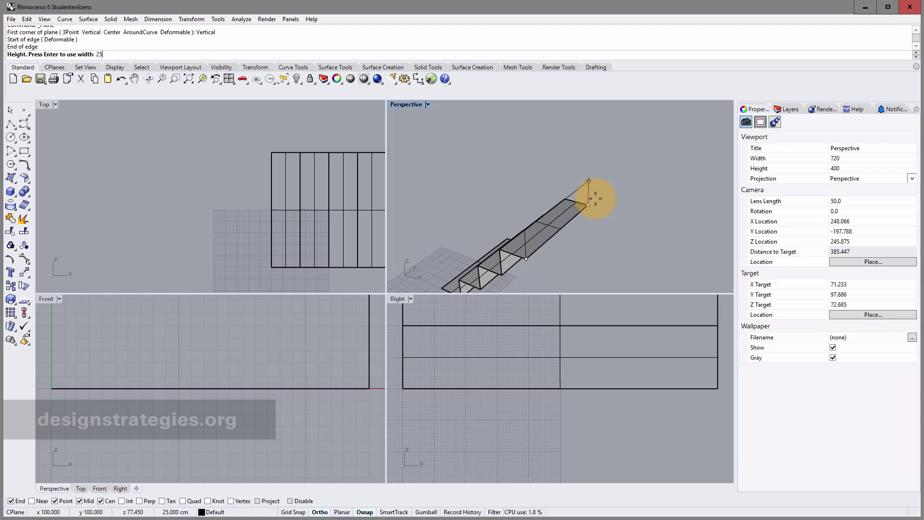
{"action": "key", "text": "Return"}
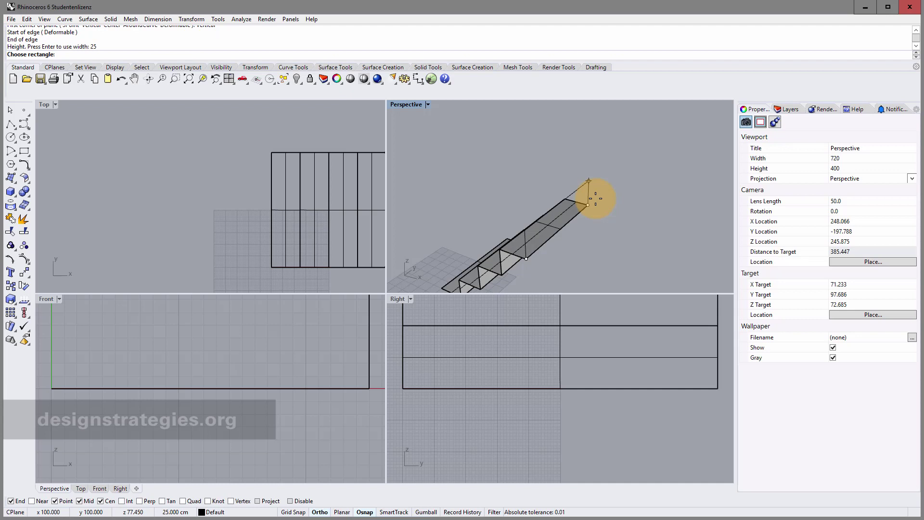
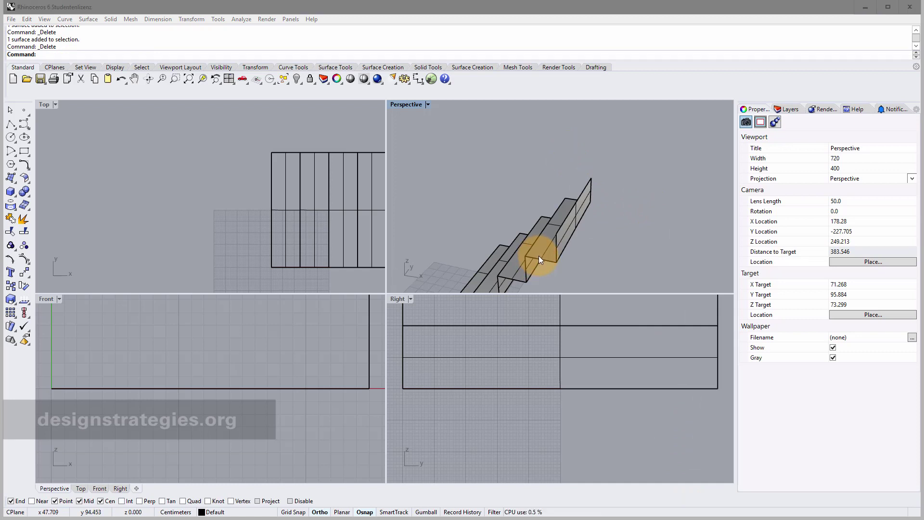
{"action": "left_click", "coordinate": [12, 178]}
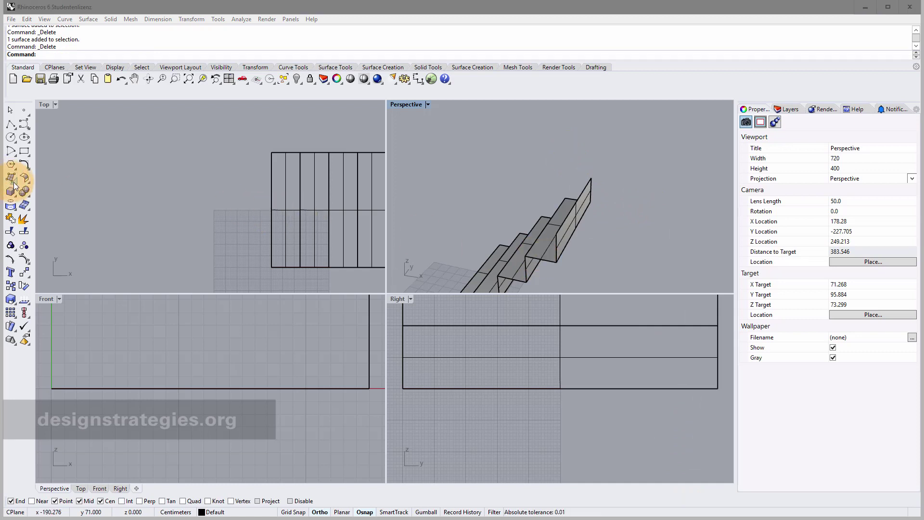
{"action": "left_click", "coordinate": [26, 197]}
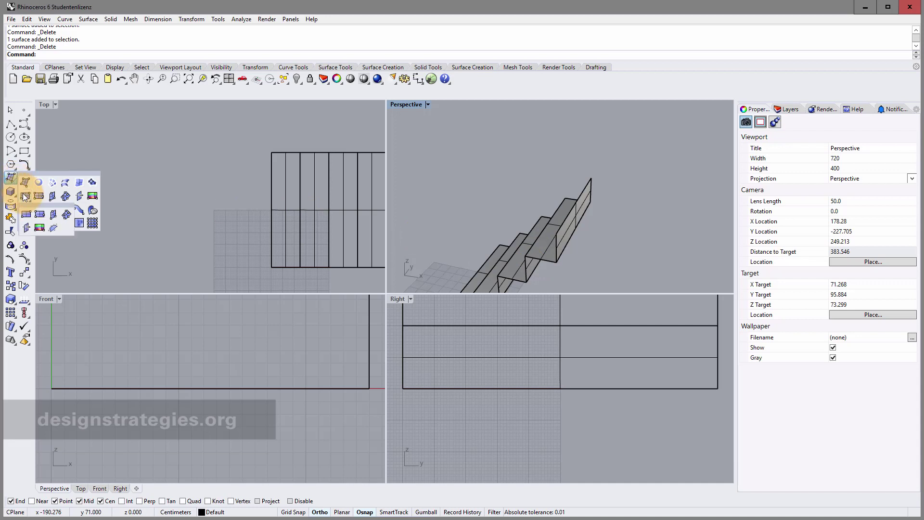
{"action": "left_click", "coordinate": [27, 197]}
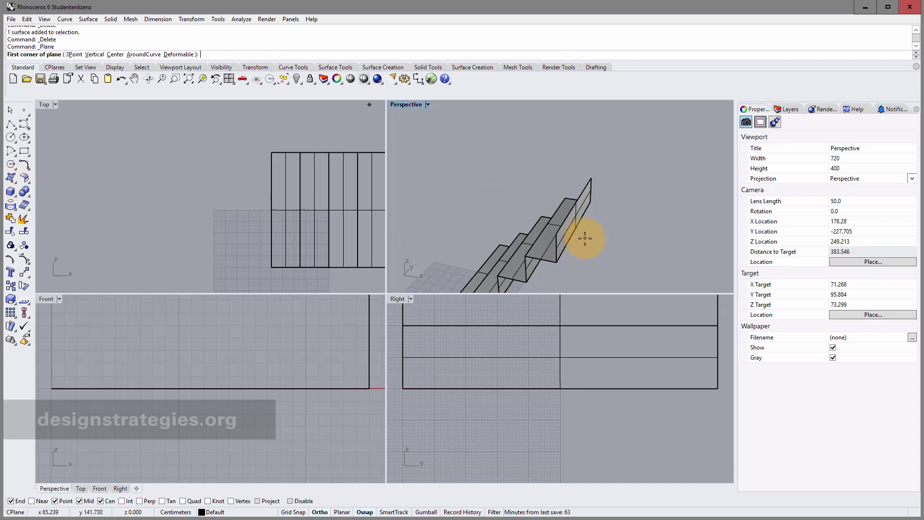
{"action": "right_click_drag", "start_coordinate": [557, 242], "coordinate": [635, 228]}
{"action": "left_click", "coordinate": [614, 221]}
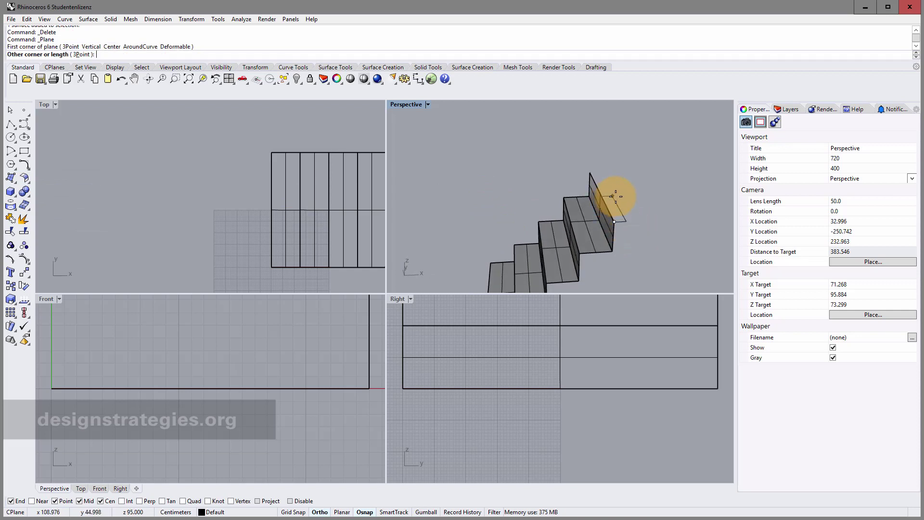
{"action": "type", "text": "@"}
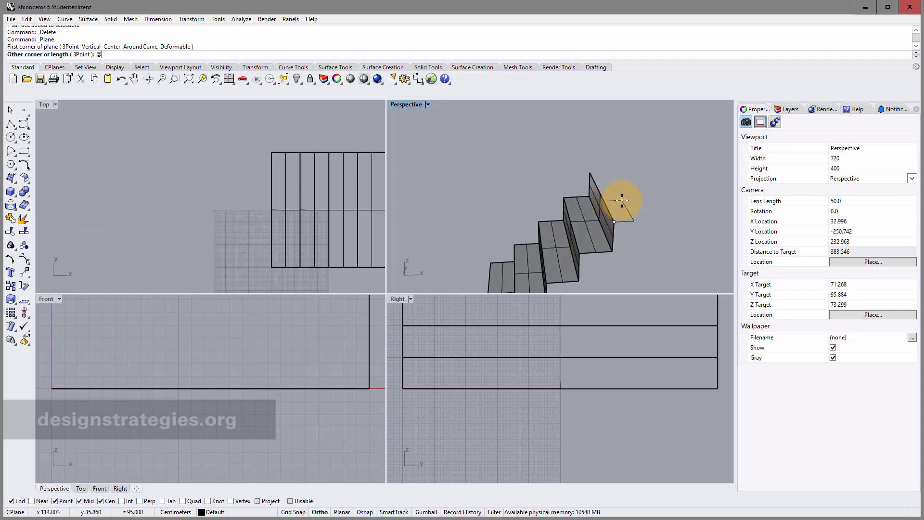
{"action": "type", "text": "25,100"}
{"action": "key", "text": "Return"}
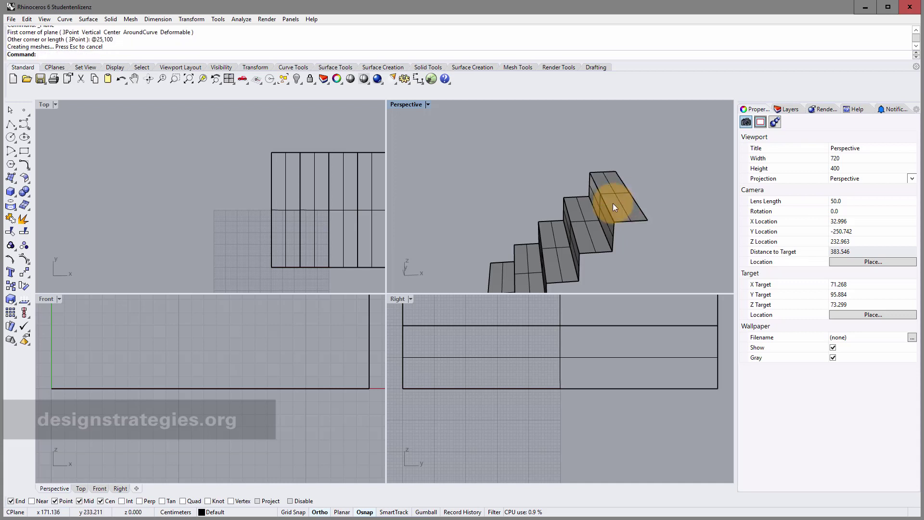
Step: Build a vertical plane 25 cm high along the new top tread's outer edge, from its near corner to its far corner
{"action": "right_click", "coordinate": [406, 187]}
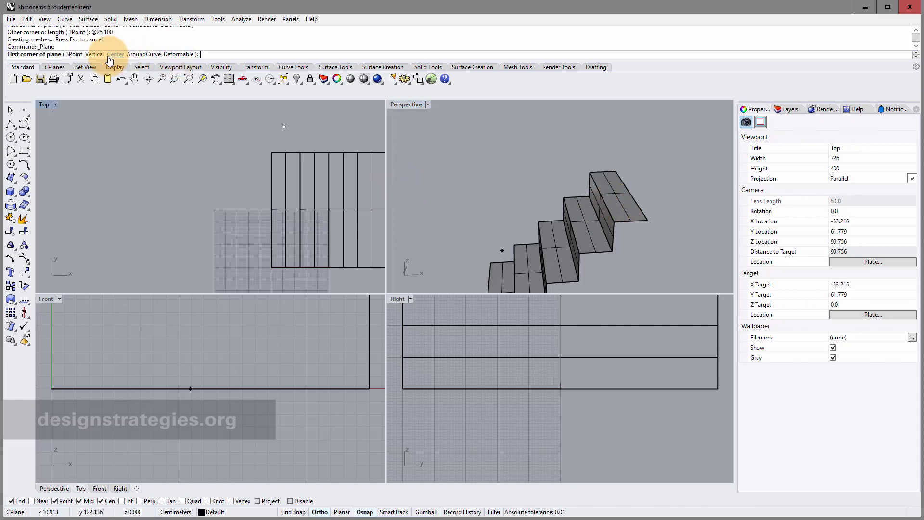
{"action": "left_click", "coordinate": [91, 55]}
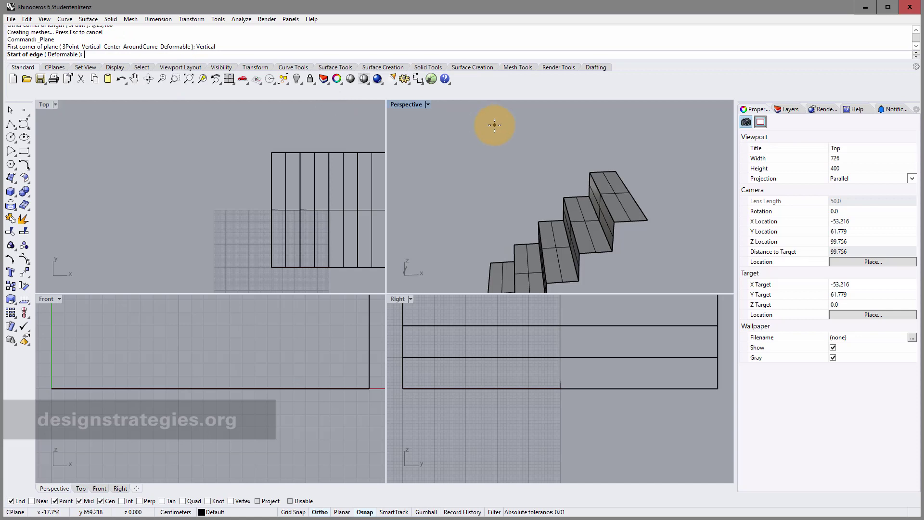
{"action": "left_click", "coordinate": [646, 218]}
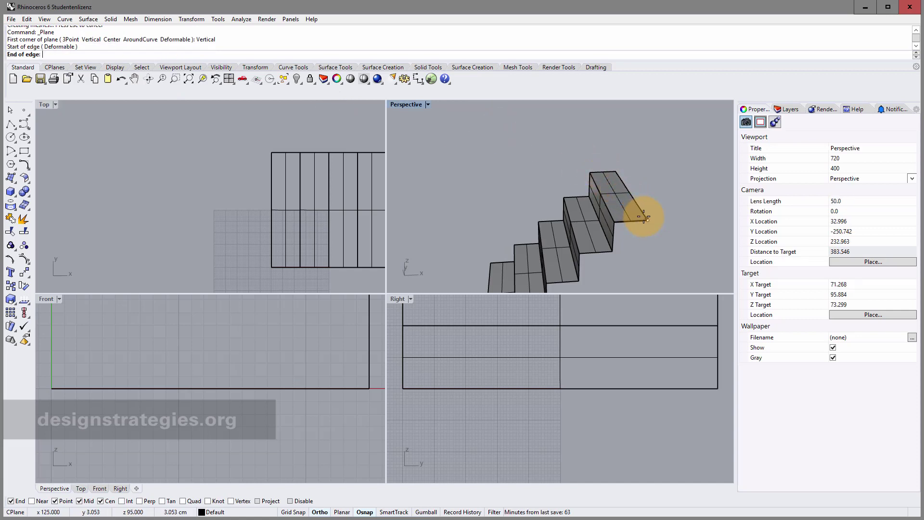
{"action": "left_click", "coordinate": [617, 170]}
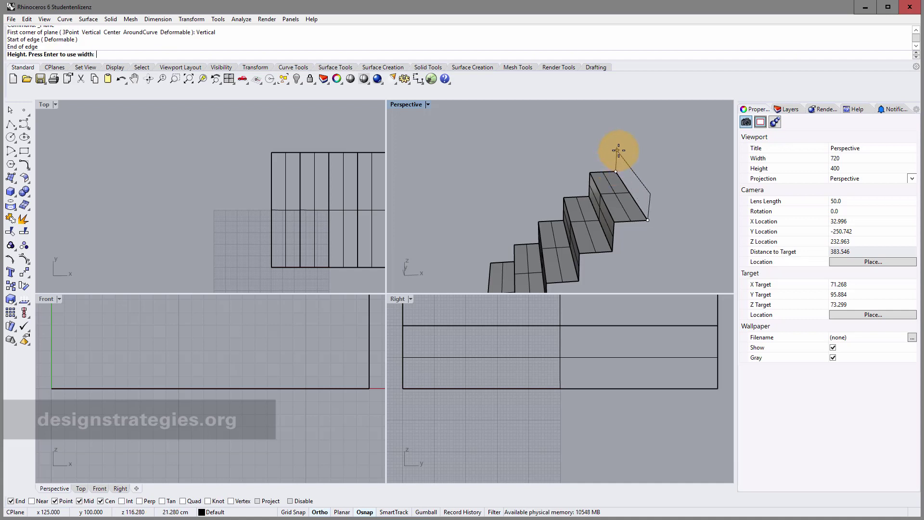
{"action": "type", "text": "25"}
{"action": "key", "text": "Return"}
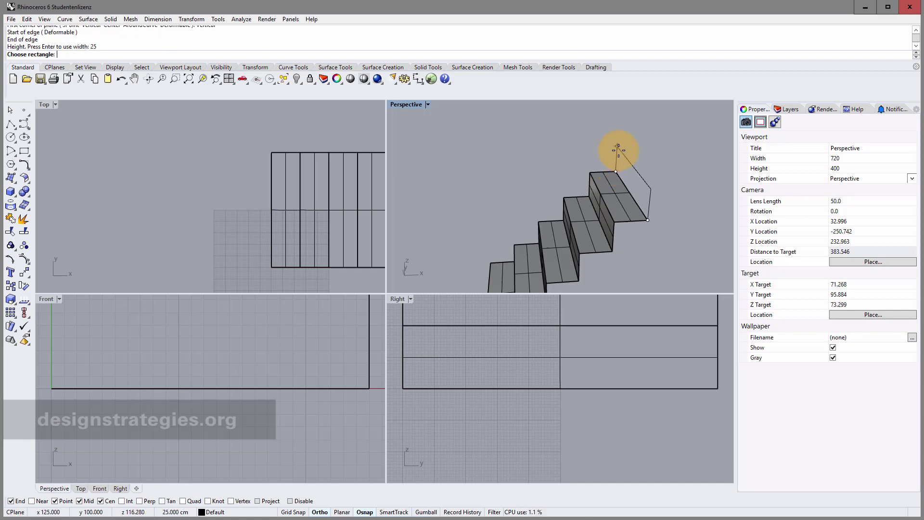
{"action": "left_click", "coordinate": [602, 122]}
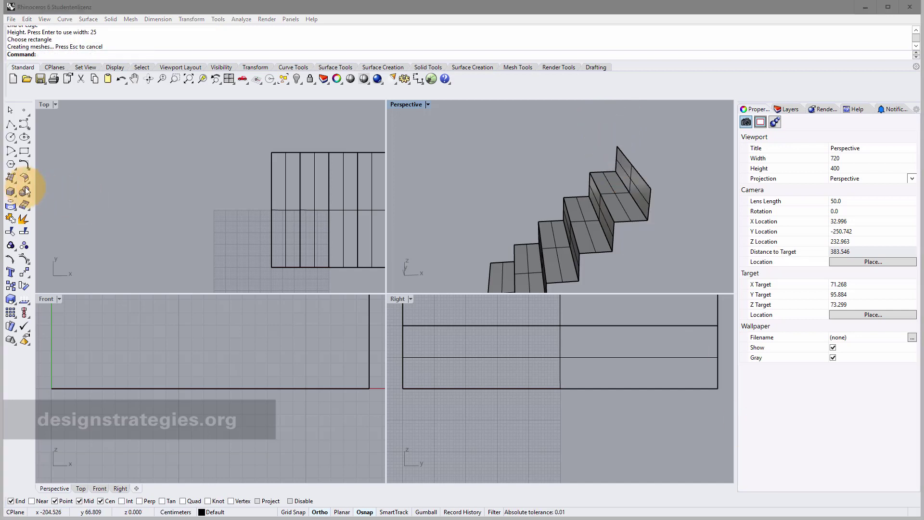
Step: Add a horizontal three-point plane along the new riser's upper edge, extending outward with a width of 25 cm
{"action": "left_click", "coordinate": [12, 180]}
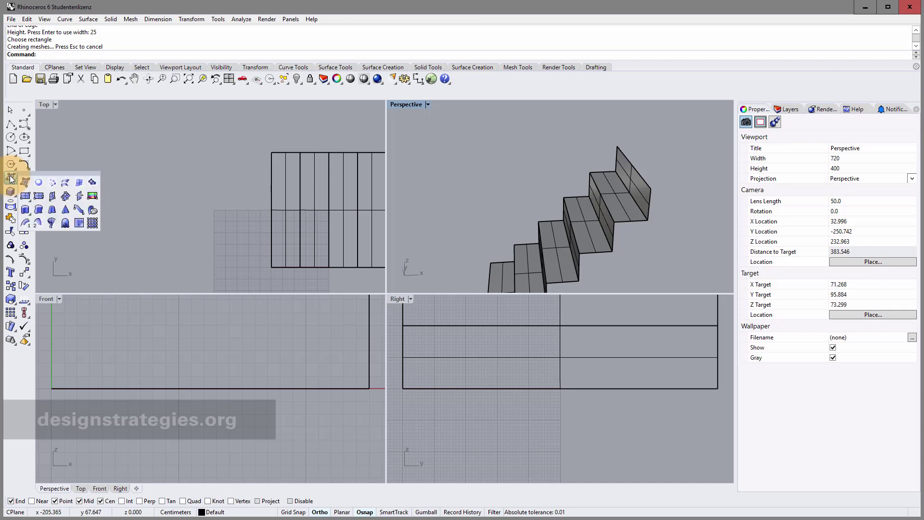
{"action": "left_click", "coordinate": [39, 196]}
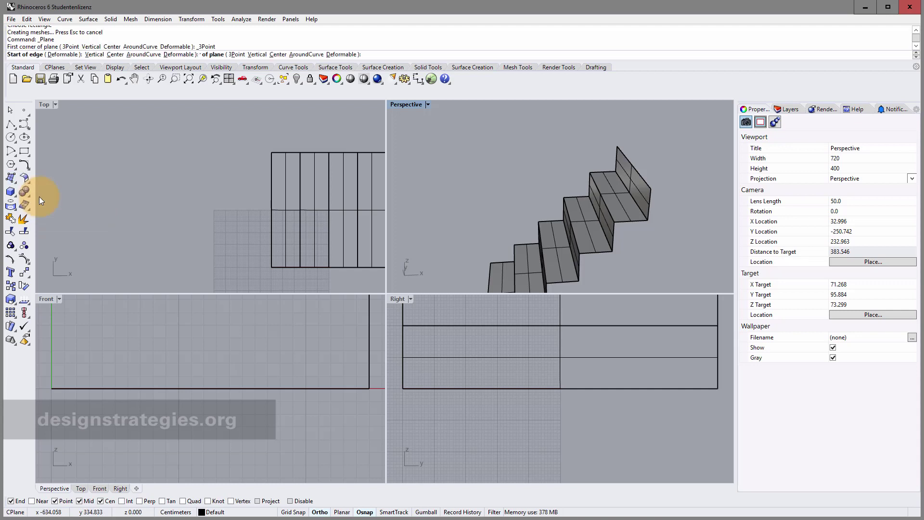
{"action": "left_click", "coordinate": [641, 181]}
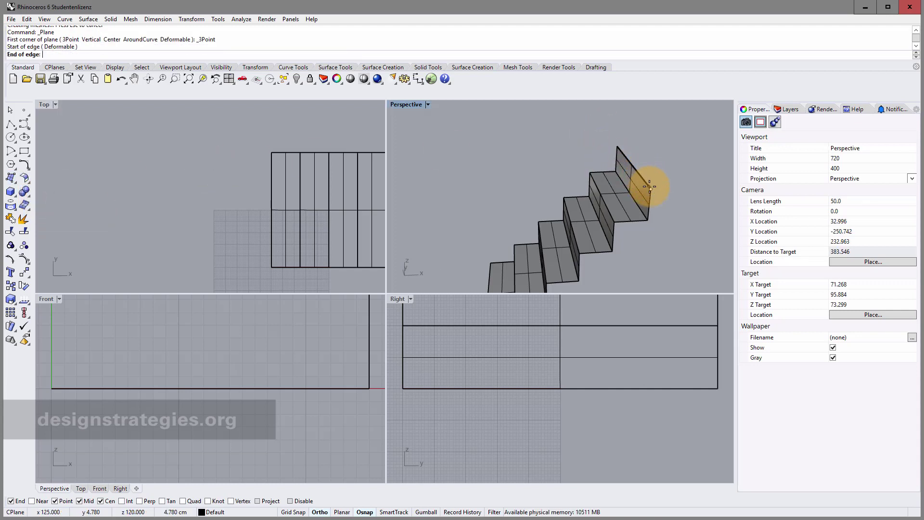
{"action": "left_click", "coordinate": [618, 147]}
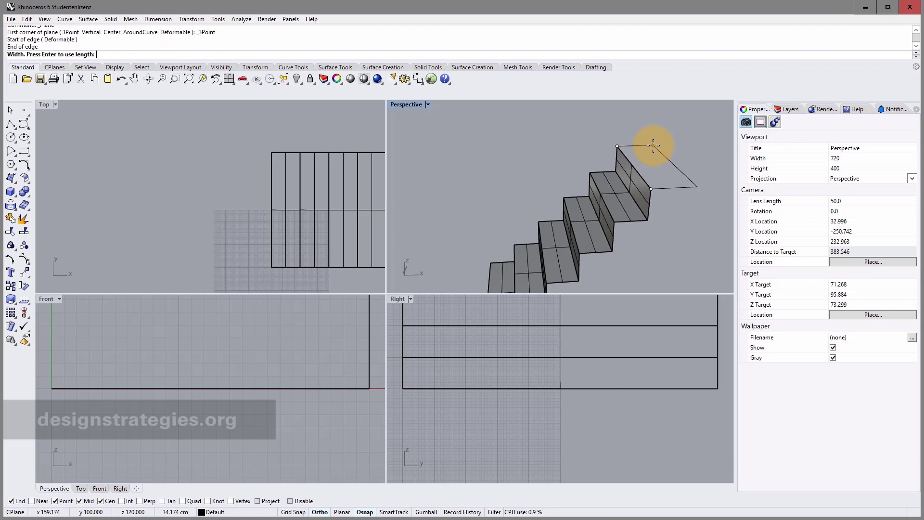
{"action": "type", "text": "25"}
{"action": "key", "text": "Return"}
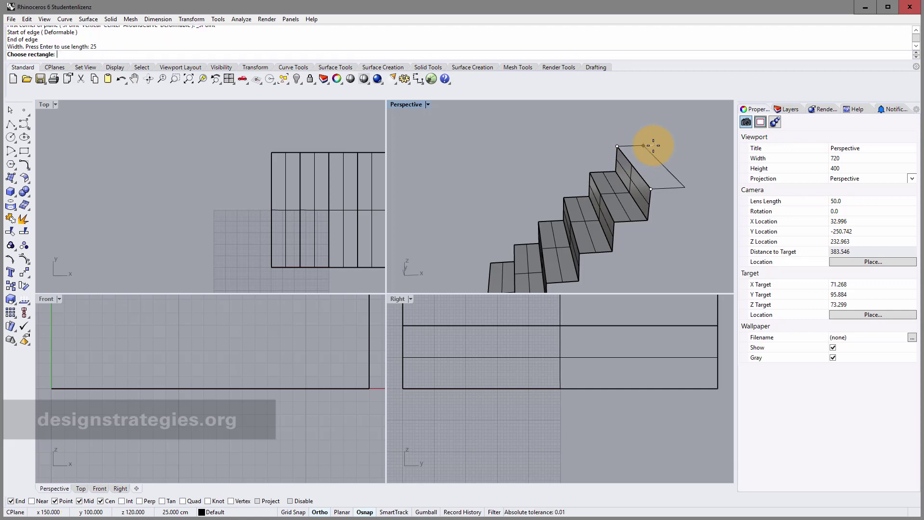
{"action": "left_click", "coordinate": [693, 153]}
Step: Raise a vertical plane 25 cm high from the outer long edge of the three-point tread
{"action": "right_click_drag", "start_coordinate": [687, 157], "coordinate": [664, 159]}
{"action": "left_click", "coordinate": [13, 179]}
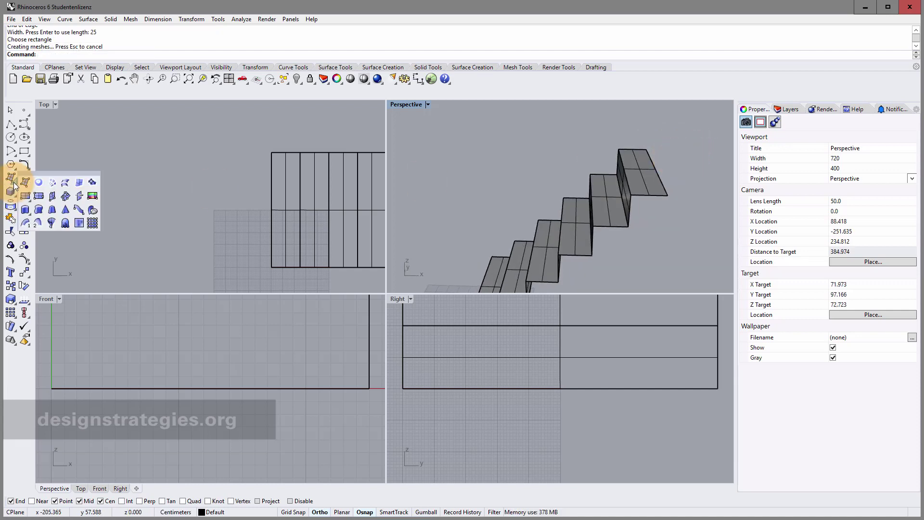
{"action": "left_click", "coordinate": [41, 197]}
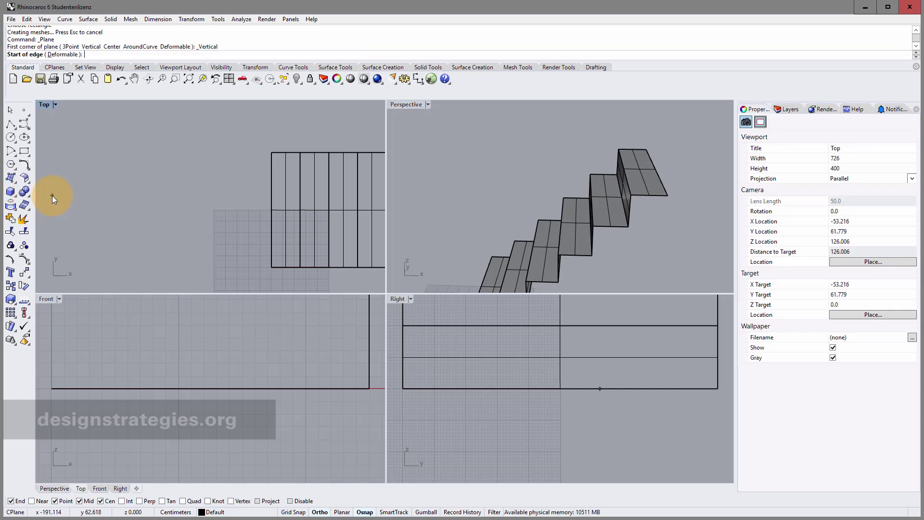
{"action": "left_click", "coordinate": [668, 195]}
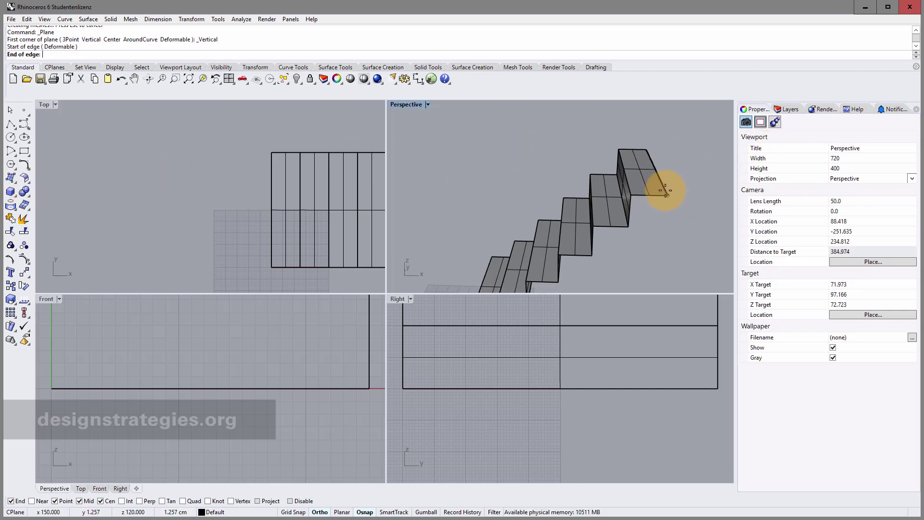
{"action": "left_click", "coordinate": [647, 149]}
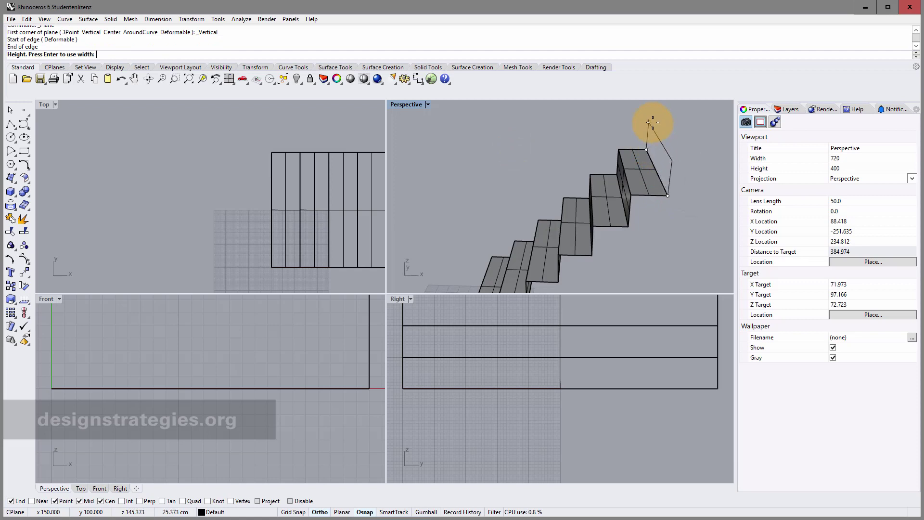
{"action": "type", "text": "25"}
{"action": "key", "text": "Return"}
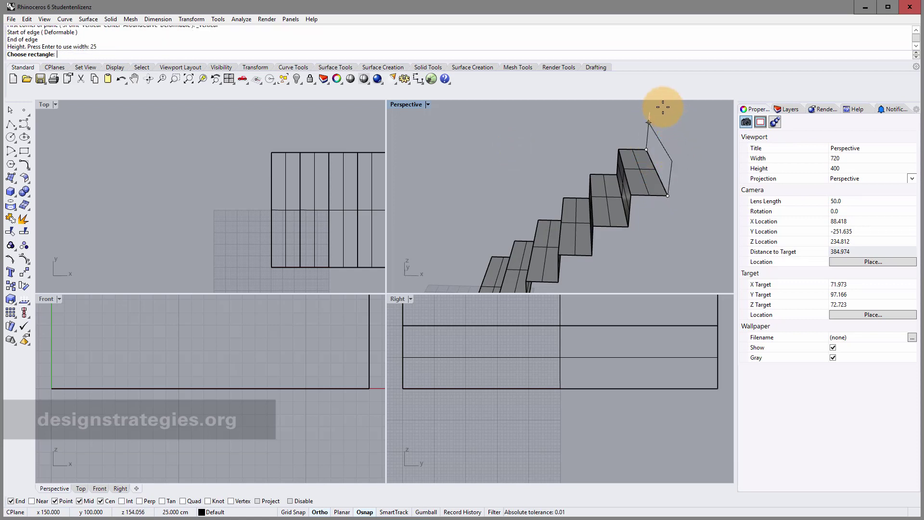
{"action": "left_click", "coordinate": [671, 167]}
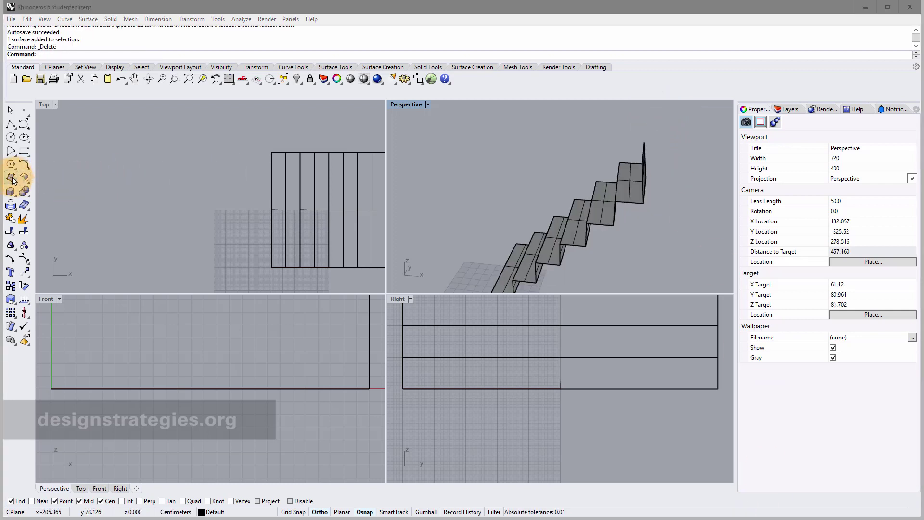
{"action": "left_click", "coordinate": [24, 178]}
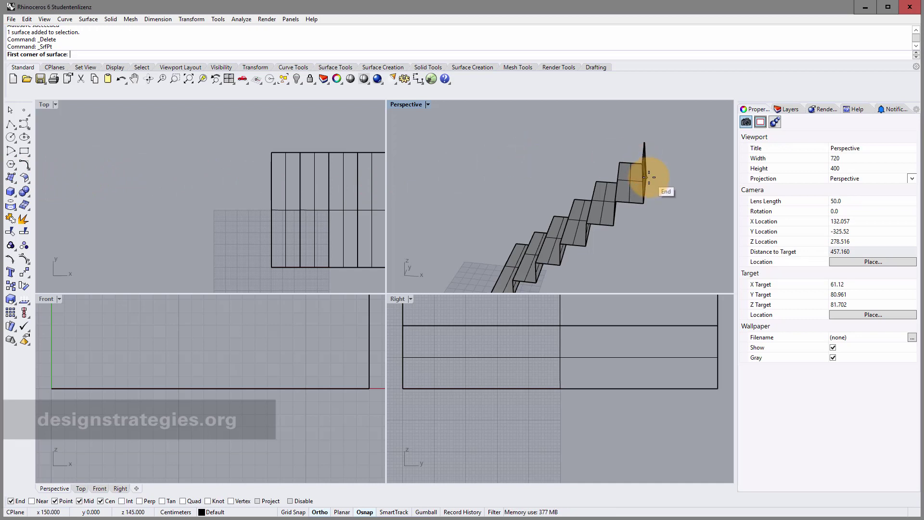
{"action": "left_click", "coordinate": [646, 178]}
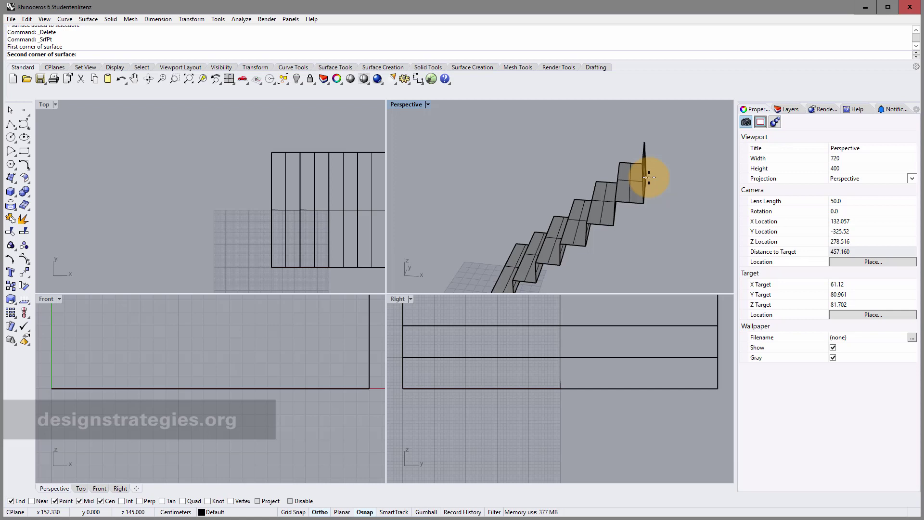
{"action": "type", "text": "@25,0"}
{"action": "key", "text": "Return"}
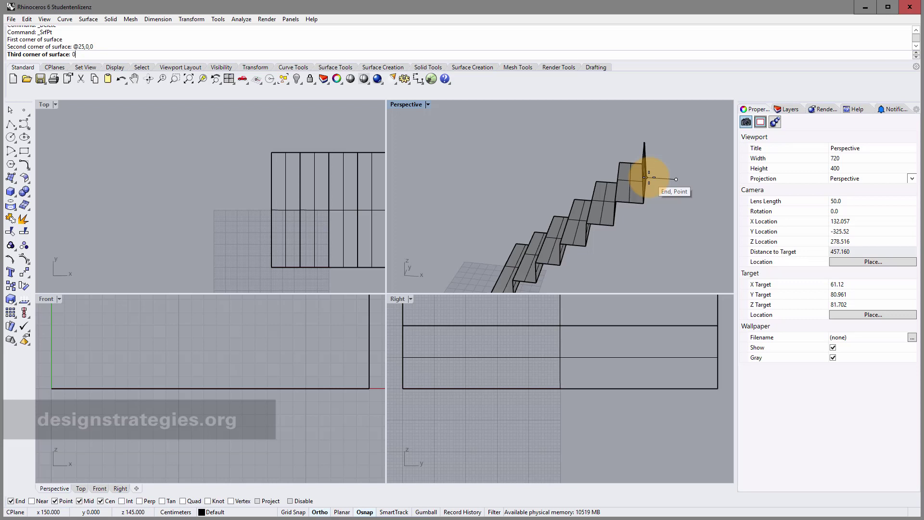
{"action": "type", "text": "@0,"}
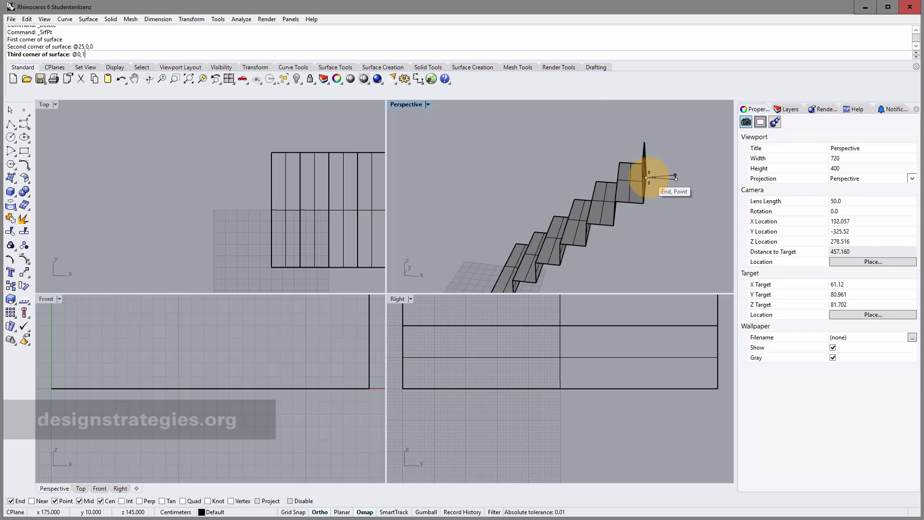
{"action": "type", "text": "100"}
{"action": "key", "text": "Return"}
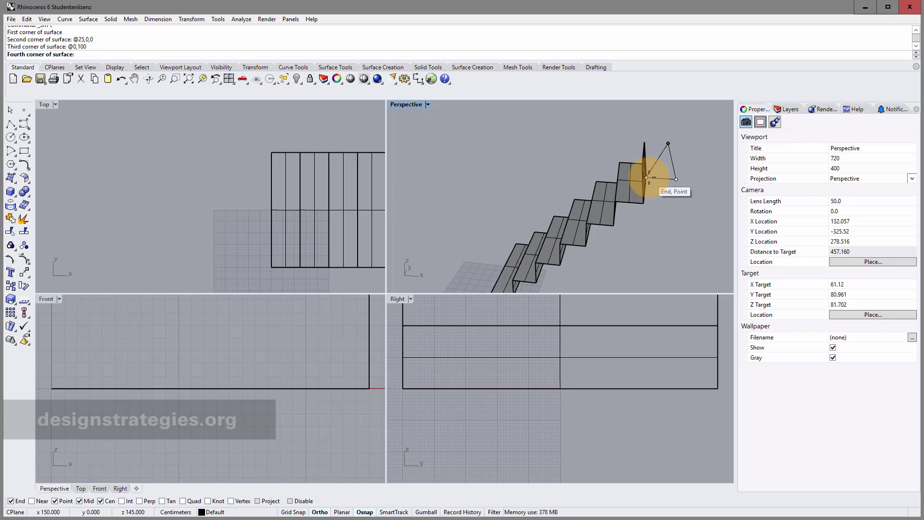
{"action": "type", "text": "@-25,0"}
{"action": "key", "text": "Return"}
Step: Select the whole staircase and join its surfaces into one polysurface
{"action": "scroll", "coordinate": [577, 221], "scroll_direction": "down", "scroll_amount": 5}
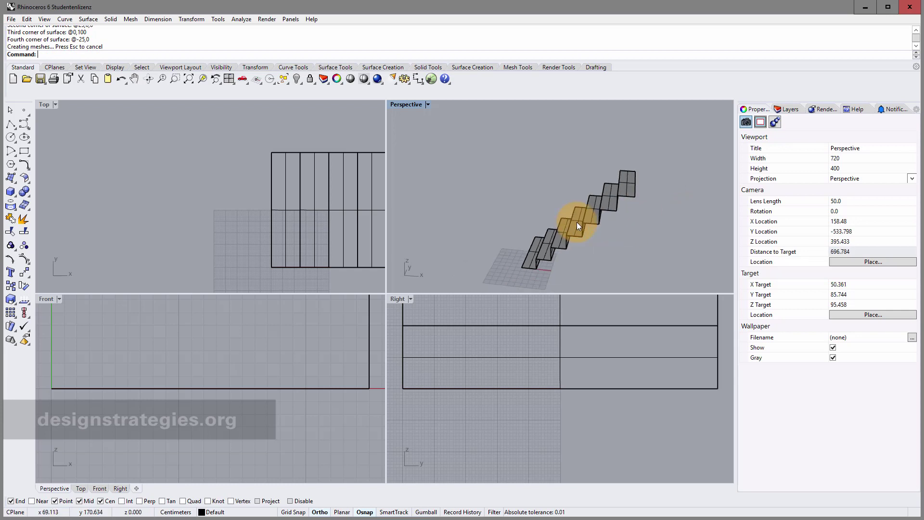
{"action": "right_click_drag", "start_coordinate": [589, 241], "coordinate": [621, 241]}
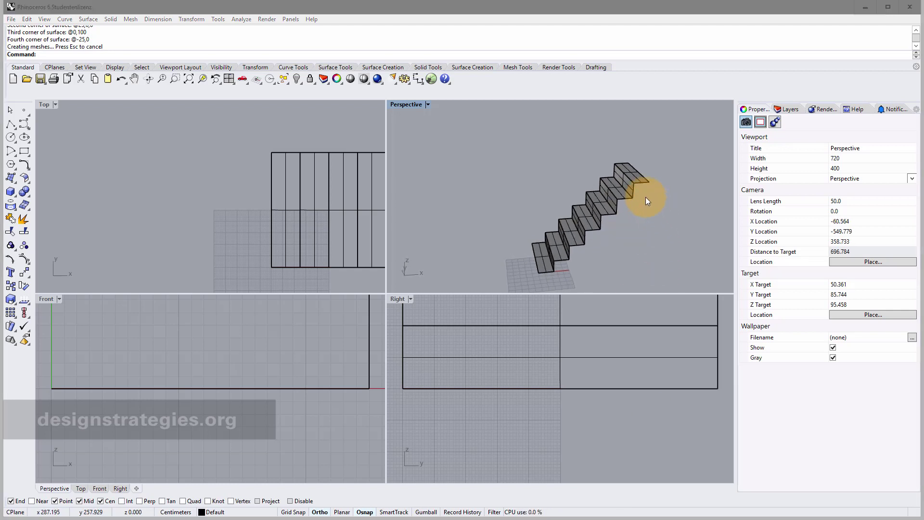
{"action": "left_click", "coordinate": [635, 181]}
{"action": "left_click", "coordinate": [635, 175]}
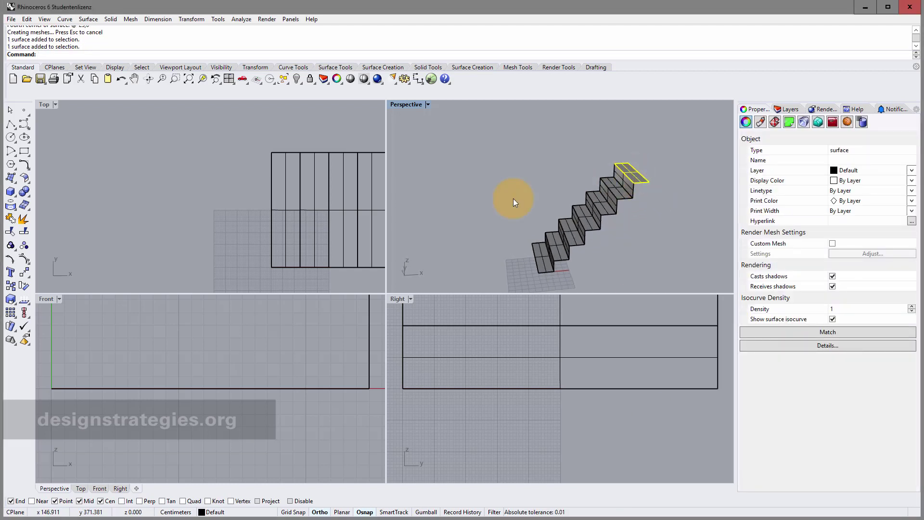
{"action": "left_click", "coordinate": [473, 146]}
{"action": "left_click_drag", "start_coordinate": [474, 146], "coordinate": [683, 284]}
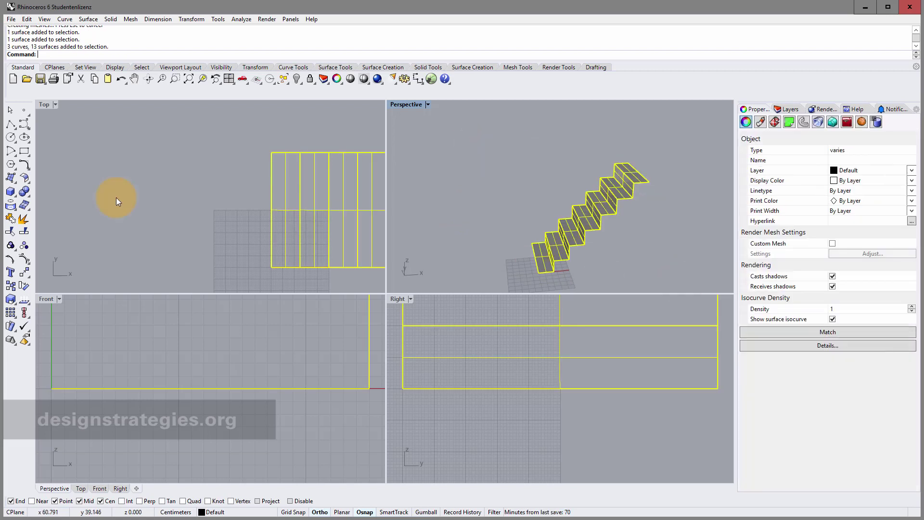
{"action": "left_click", "coordinate": [12, 219]}
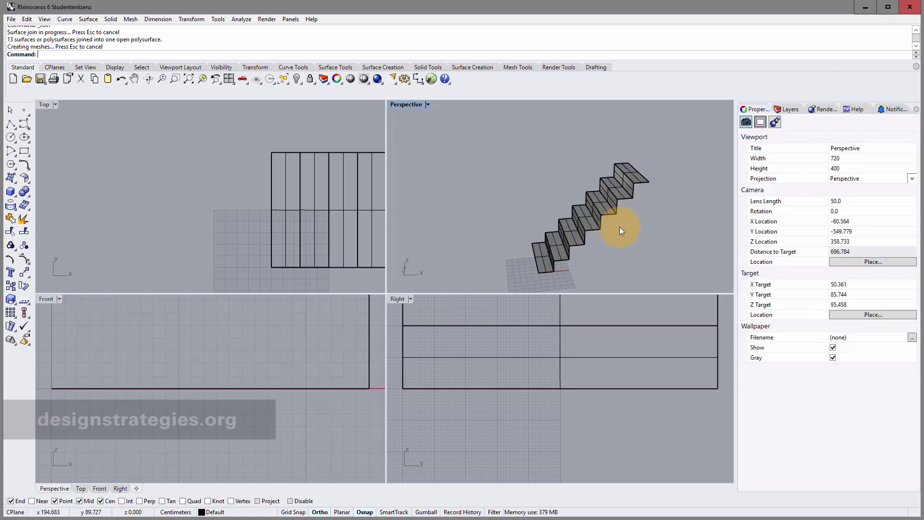
{"action": "left_click", "coordinate": [607, 210]}
{"action": "right_click_drag", "start_coordinate": [615, 226], "coordinate": [621, 207]}
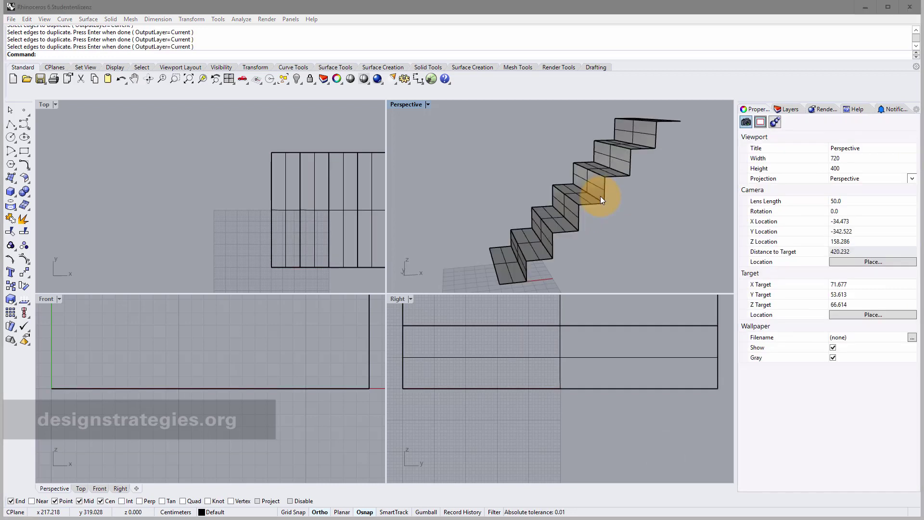
{"action": "scroll", "coordinate": [576, 151], "scroll_direction": "down", "scroll_amount": 4}
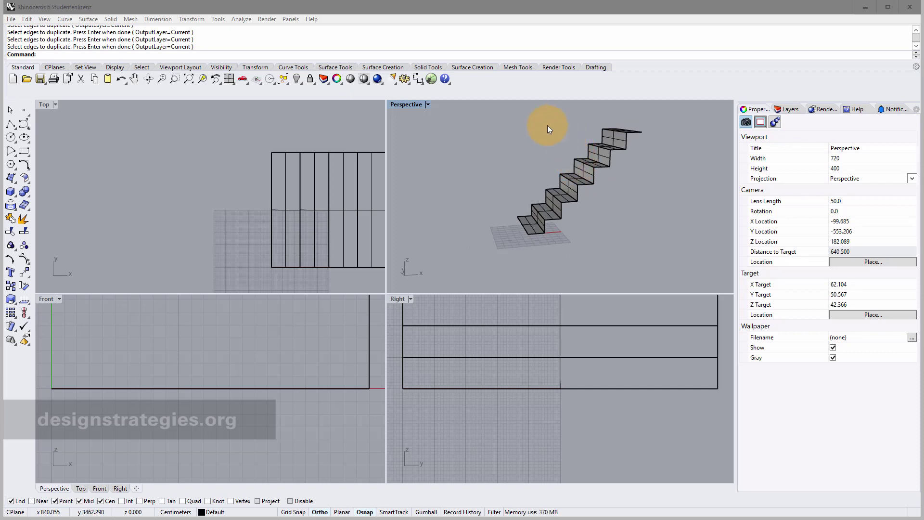
Step: Delete the joined staircase and all remaining curves from the model
{"action": "key", "text": "ctrl+a"}
{"action": "middle_click", "coordinate": [583, 164]}
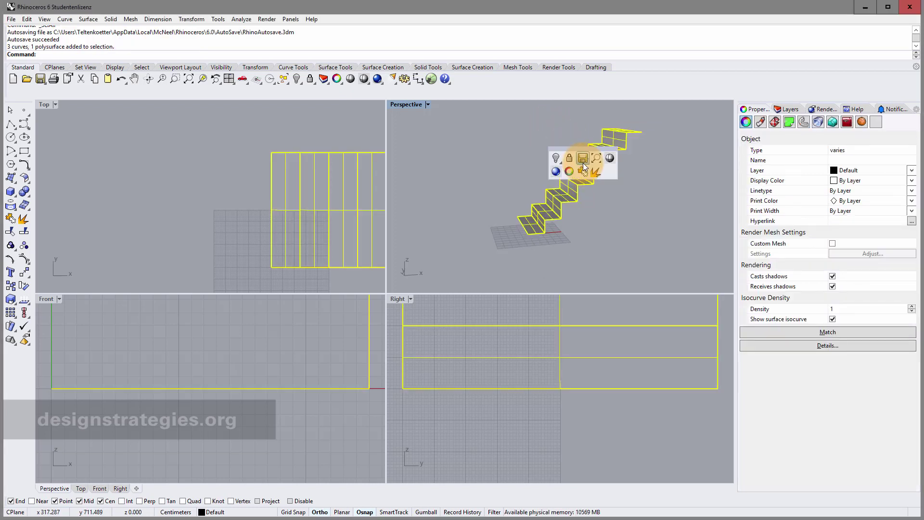
{"action": "left_click", "coordinate": [559, 160]}
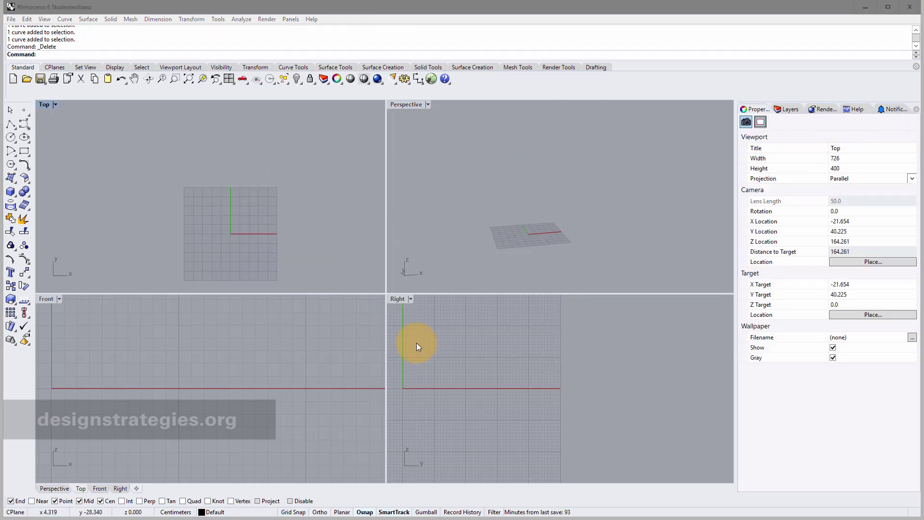
Step: Start a polyline at 0,0 in the Top view and place its second point at 0,20
{"action": "left_click", "coordinate": [43, 53]}
{"action": "type", "text": "Polyline"}
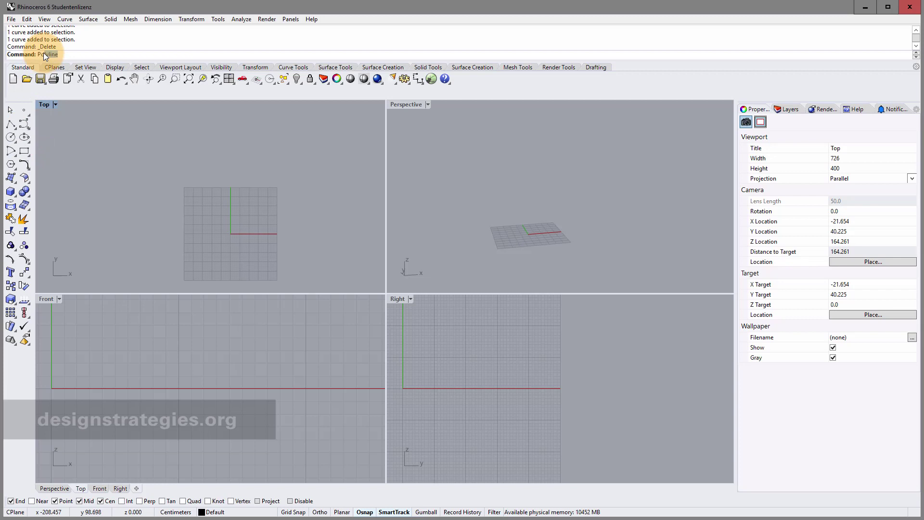
{"action": "key", "text": "Return"}
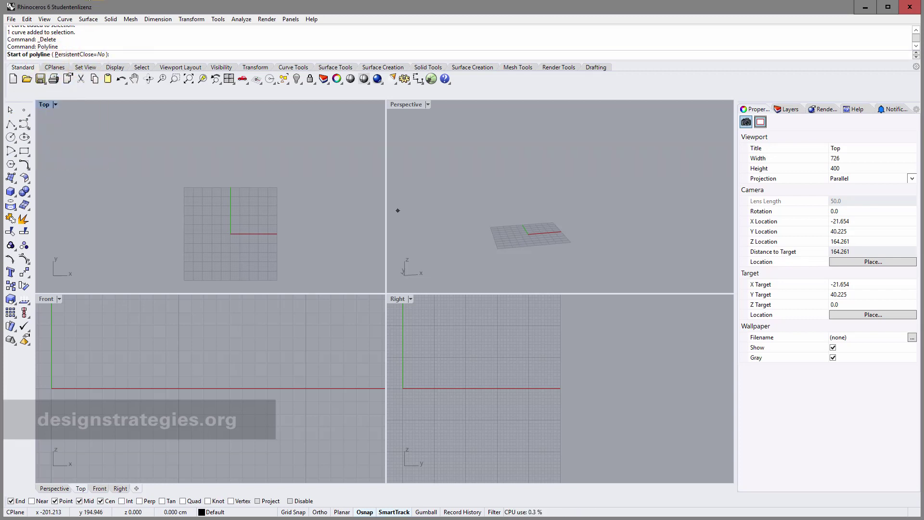
{"action": "type", "text": "0"}
{"action": "key", "text": "Return"}
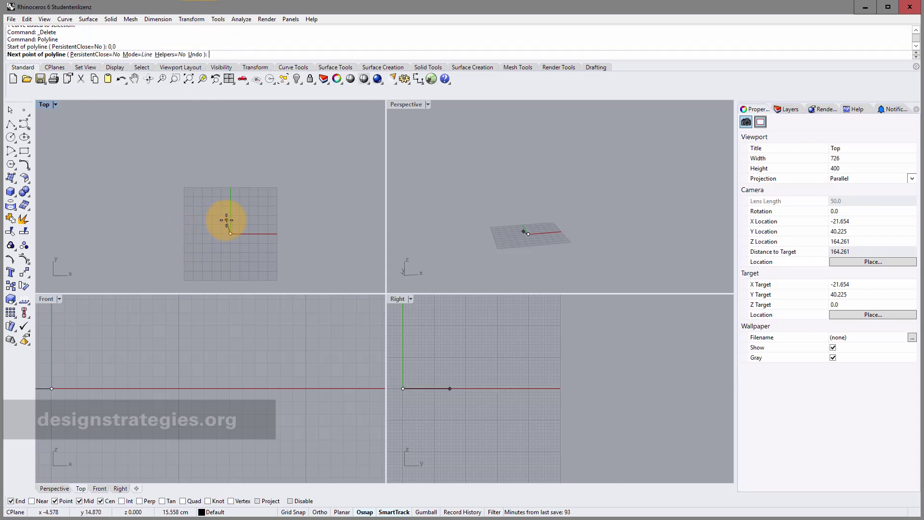
{"action": "type", "text": "0,20"}
{"action": "key", "text": "Return"}
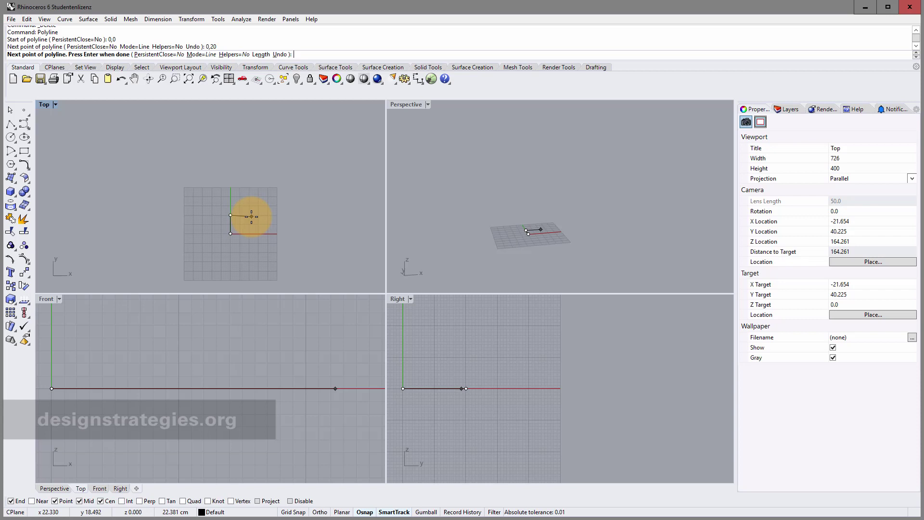
{"action": "type", "text": "25,0"}
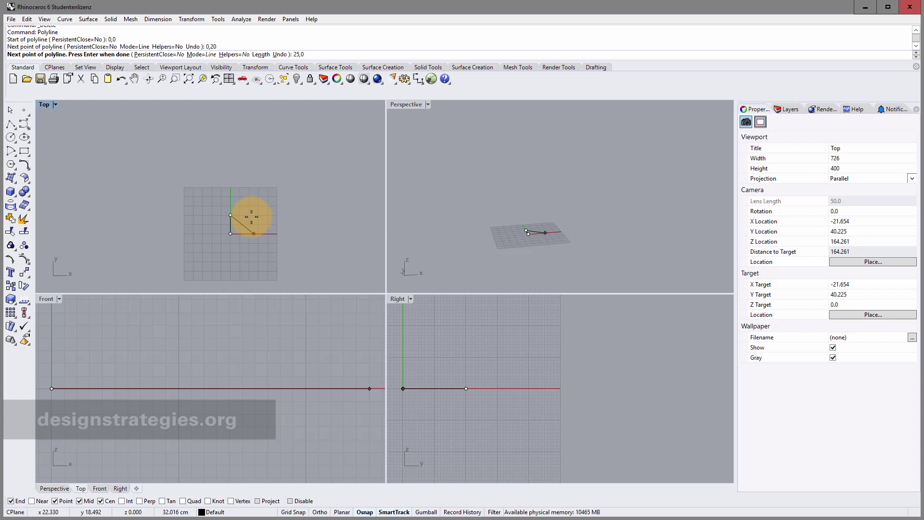
{"action": "key", "text": "BackSpace"}
{"action": "key", "text": "BackSpace"}
{"action": "key", "text": "BackSpace"}
{"action": "key", "text": "BackSpace"}
{"action": "type", "text": "@"}
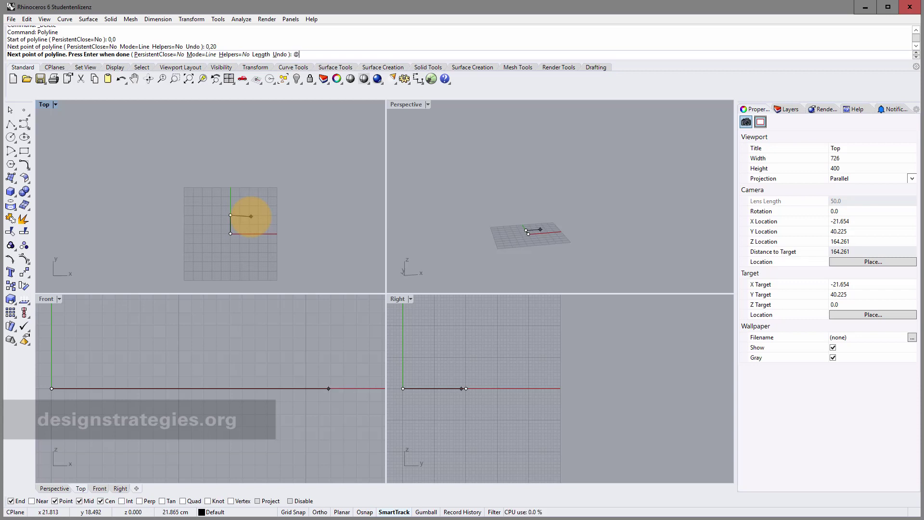
{"action": "type", "text": "25,0"}
{"action": "key", "text": "Return"}
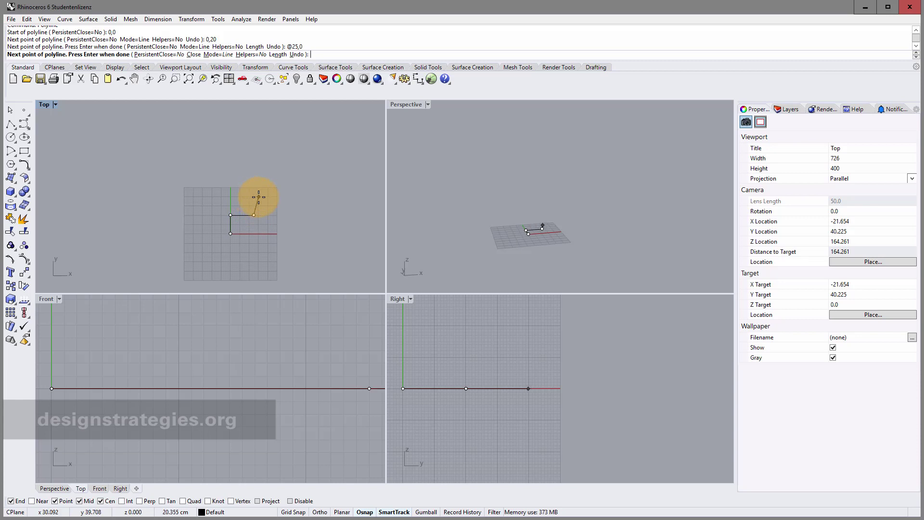
{"action": "type", "text": "@0,20"}
{"action": "key", "text": "Return"}
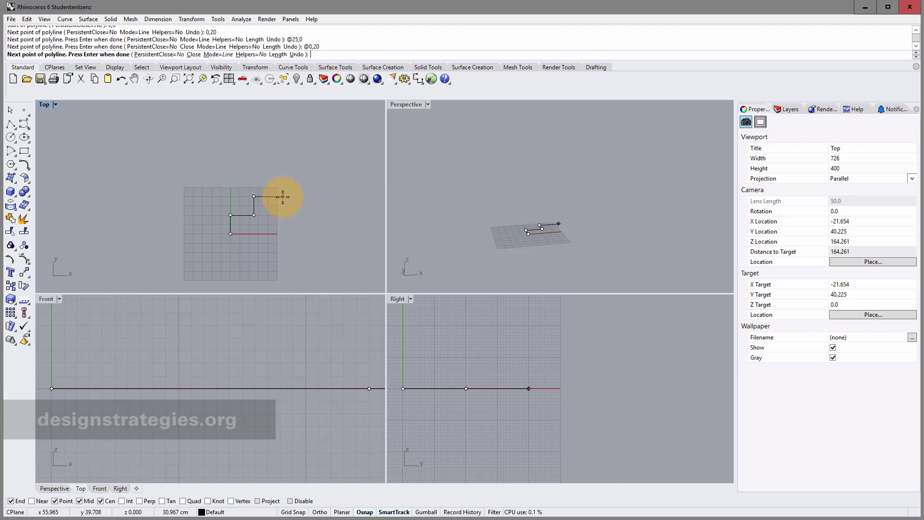
Step: With Ortho enabled, add a 25 cm horizontal tread and a 20 cm vertical riser to the polyline in the Top view
{"action": "type", "text": "25"}
{"action": "key", "text": "Return"}
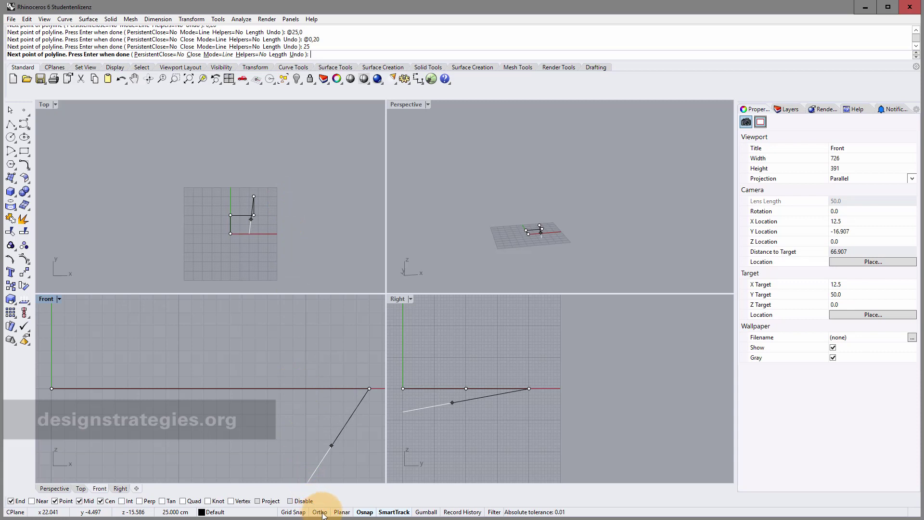
{"action": "left_click", "coordinate": [322, 513]}
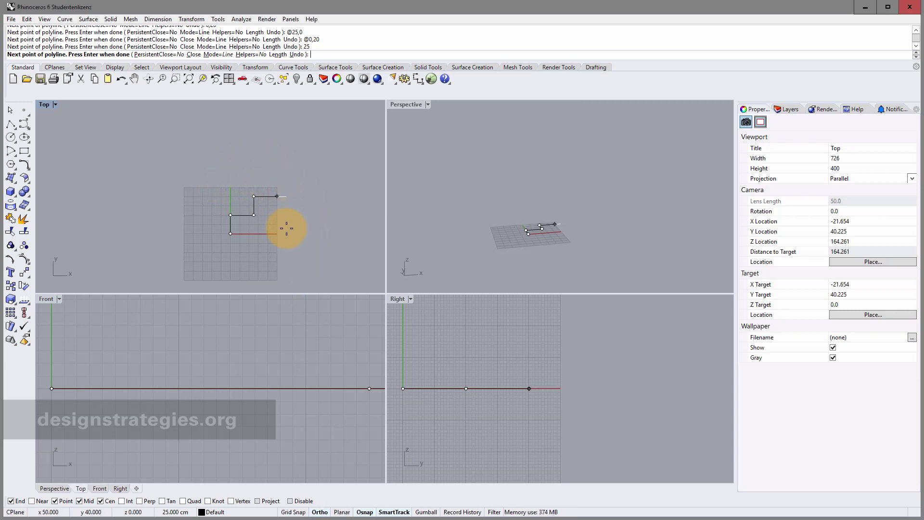
{"action": "left_click", "coordinate": [292, 207]}
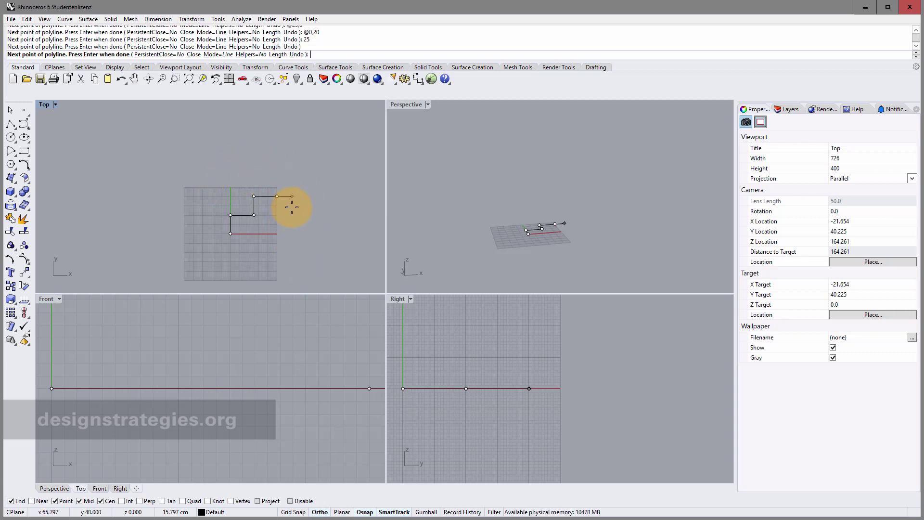
{"action": "type", "text": "20"}
{"action": "key", "text": "Return"}
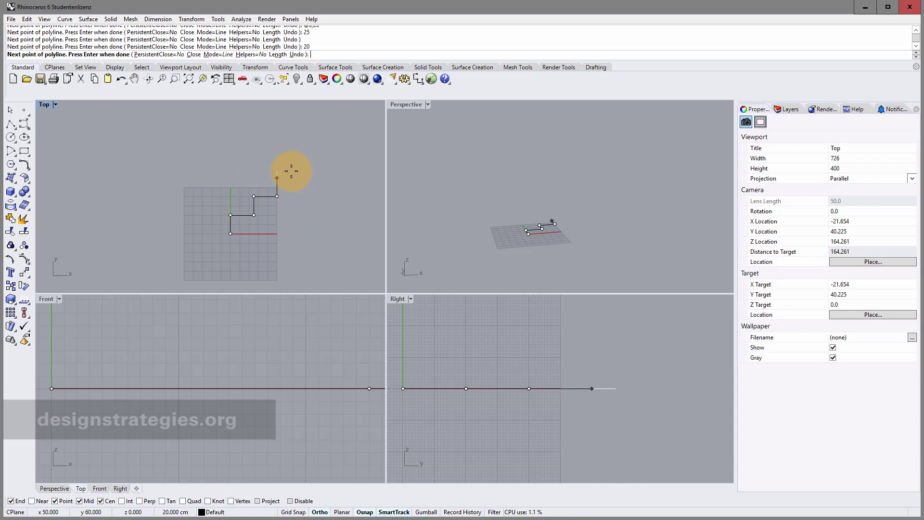
{"action": "left_click", "coordinate": [291, 171]}
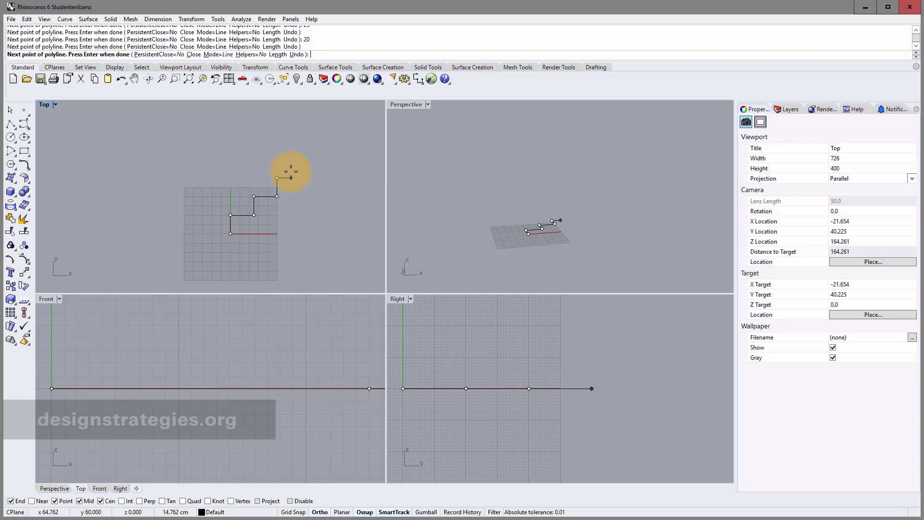
Step: Add the third 25 cm tread and the fourth 20 cm riser, and end the polyline after that riser
{"action": "type", "text": "25"}
{"action": "key", "text": "Return"}
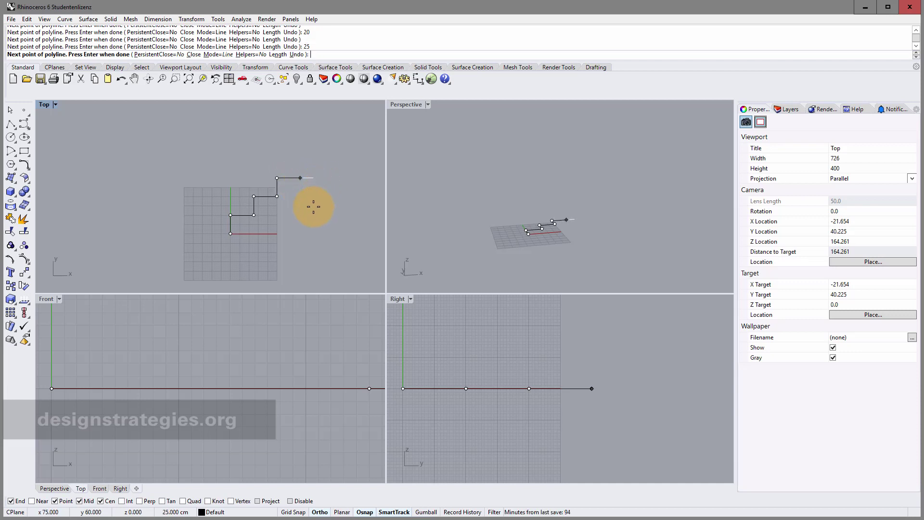
{"action": "left_click", "coordinate": [313, 206]}
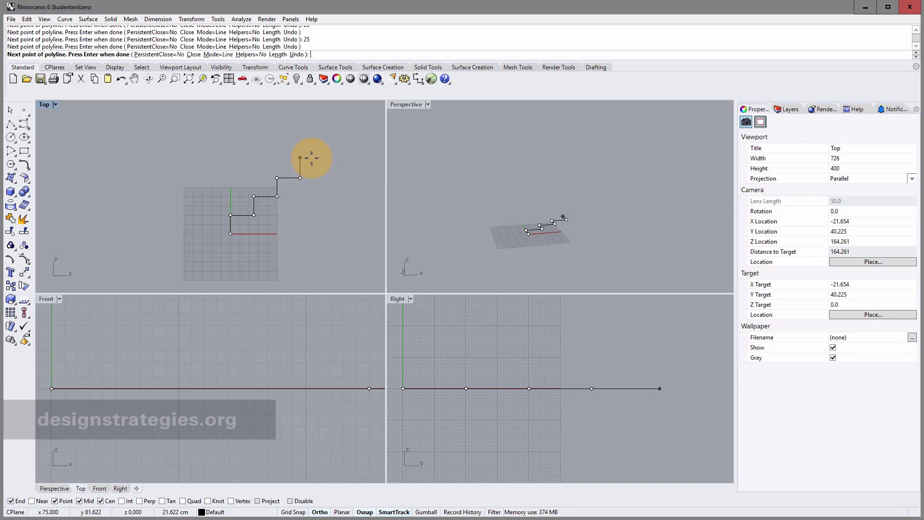
{"action": "type", "text": "20"}
{"action": "key", "text": "Return"}
{"action": "left_click", "coordinate": [310, 154]}
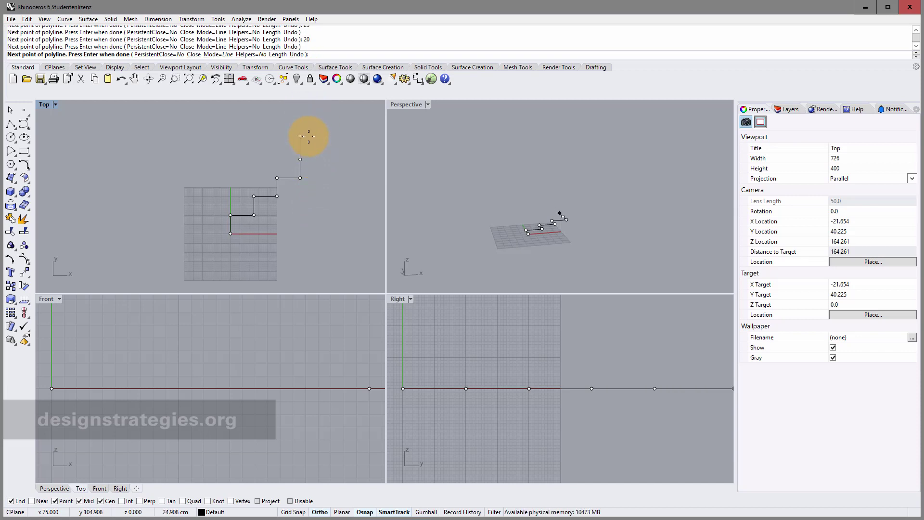
{"action": "type", "text": "25"}
{"action": "key", "text": "Return"}
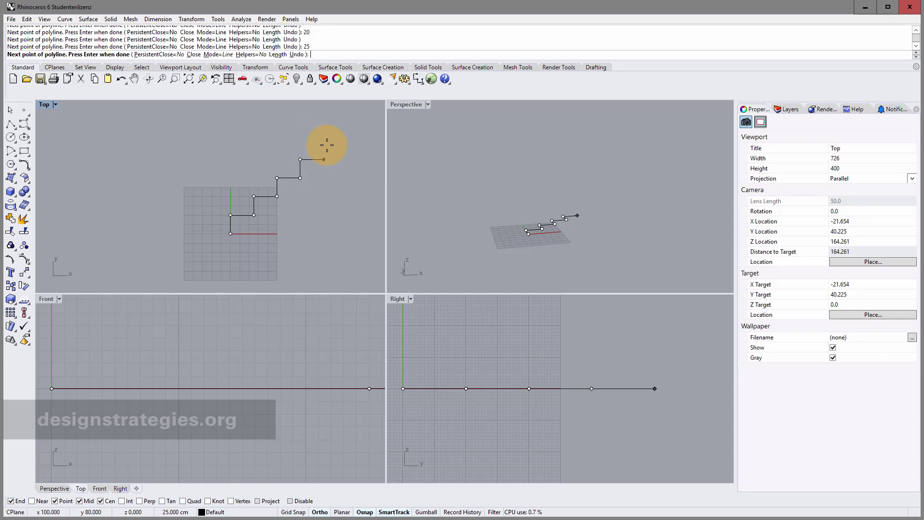
{"action": "key", "text": "Return"}
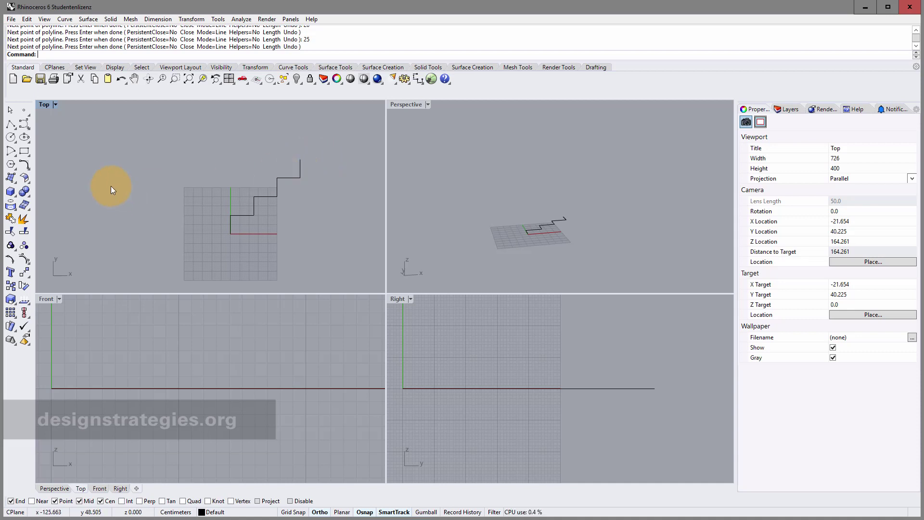
Step: Start a new polyline at the origin and trace every corner of the existing stair profile up to its upper end
{"action": "left_click", "coordinate": [12, 126]}
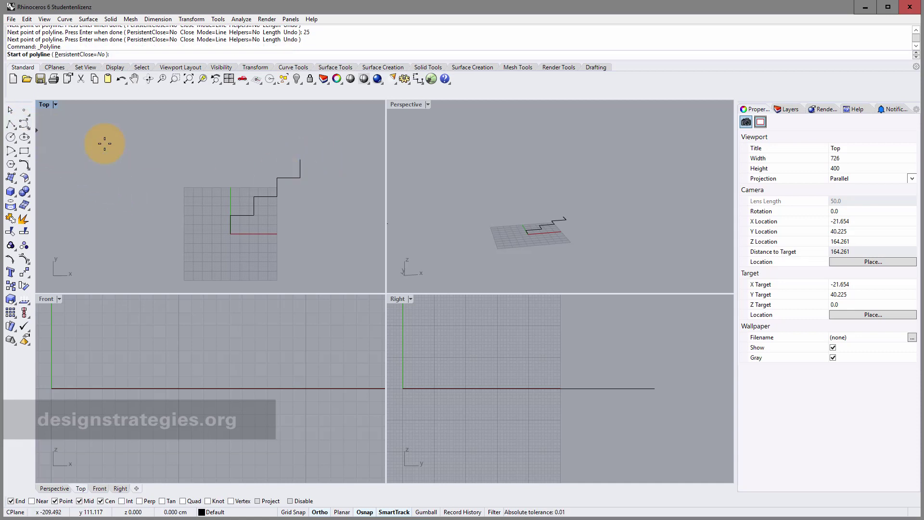
{"action": "left_click", "coordinate": [231, 233]}
{"action": "left_click", "coordinate": [231, 215]}
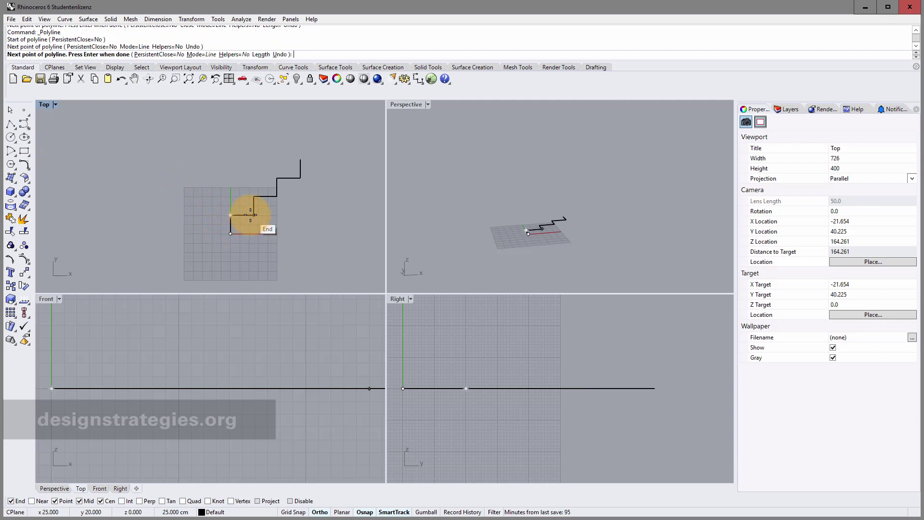
{"action": "left_click", "coordinate": [253, 215]}
{"action": "left_click", "coordinate": [254, 196]}
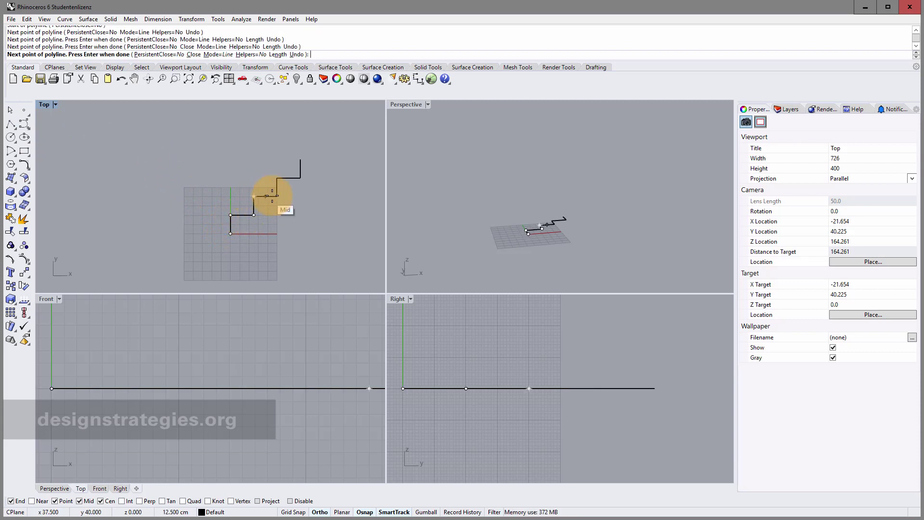
{"action": "left_click", "coordinate": [277, 196]}
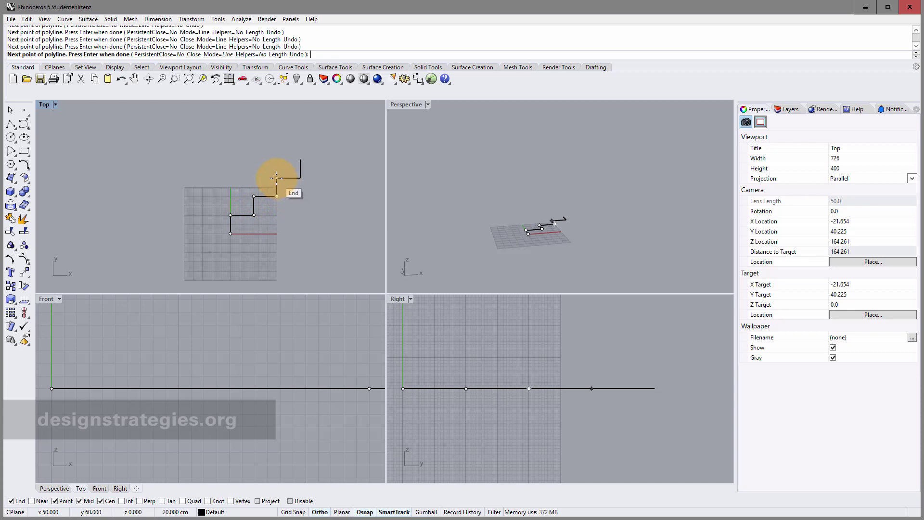
{"action": "left_click", "coordinate": [277, 178]}
{"action": "left_click", "coordinate": [299, 178]}
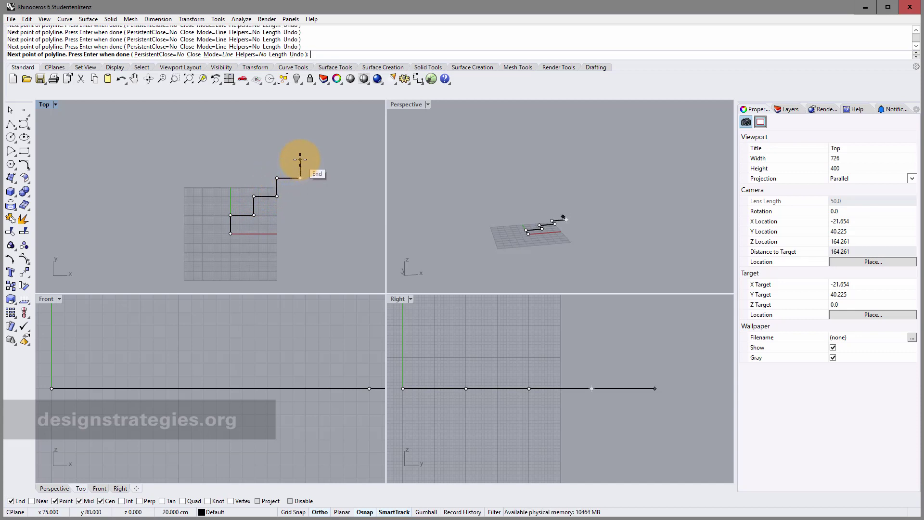
{"action": "left_click", "coordinate": [300, 159]}
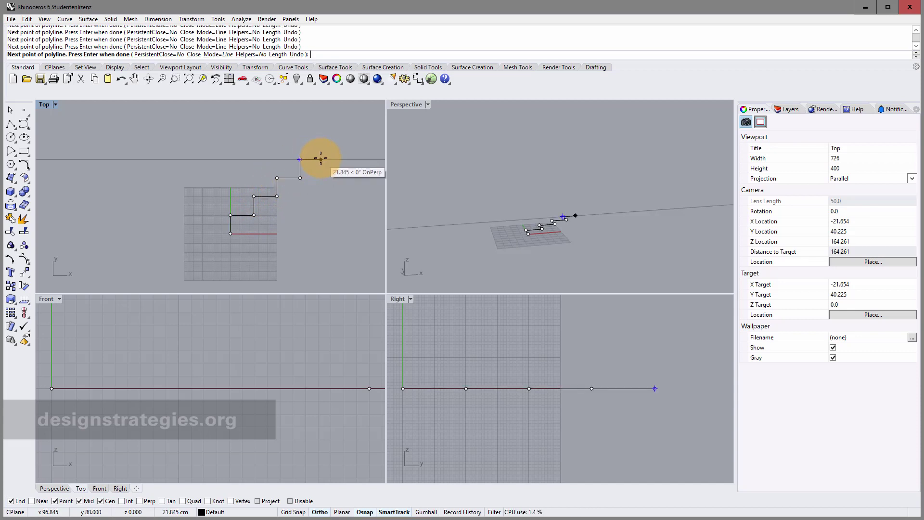
Step: Continue the traced polyline with a 25 cm horizontal tread and a 20 cm riser going up
{"action": "type", "text": "25"}
{"action": "key", "text": "Return"}
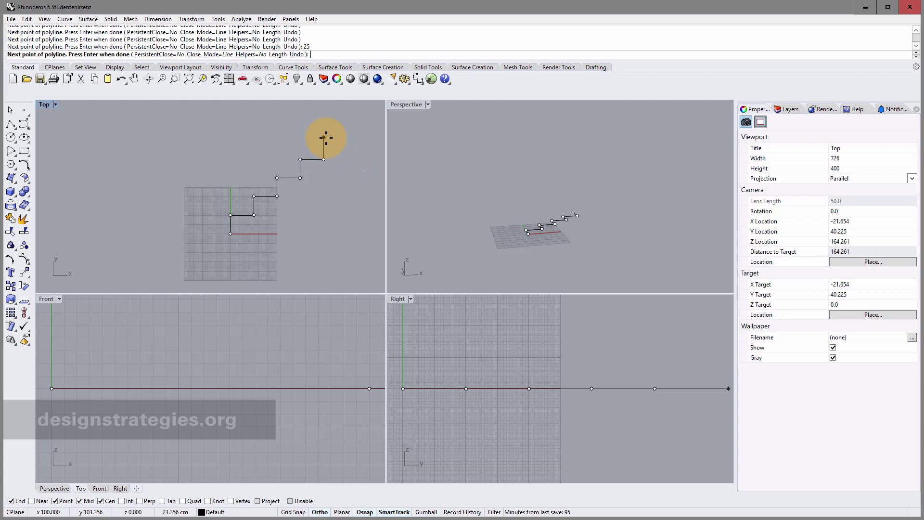
{"action": "type", "text": "20"}
{"action": "key", "text": "Return"}
{"action": "left_click", "coordinate": [320, 120]}
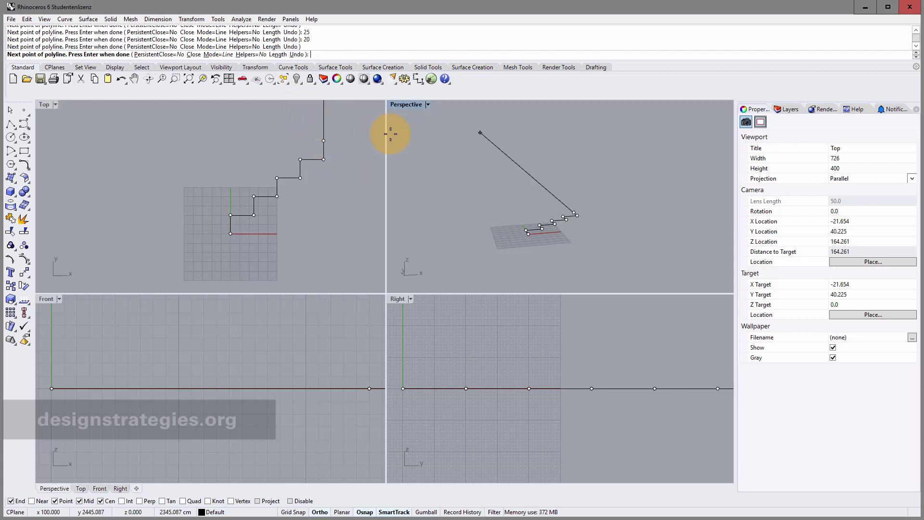
Step: Add the uppermost 25 cm tread and a 20 cm vertical segment going down from its outer end
{"action": "type", "text": "25"}
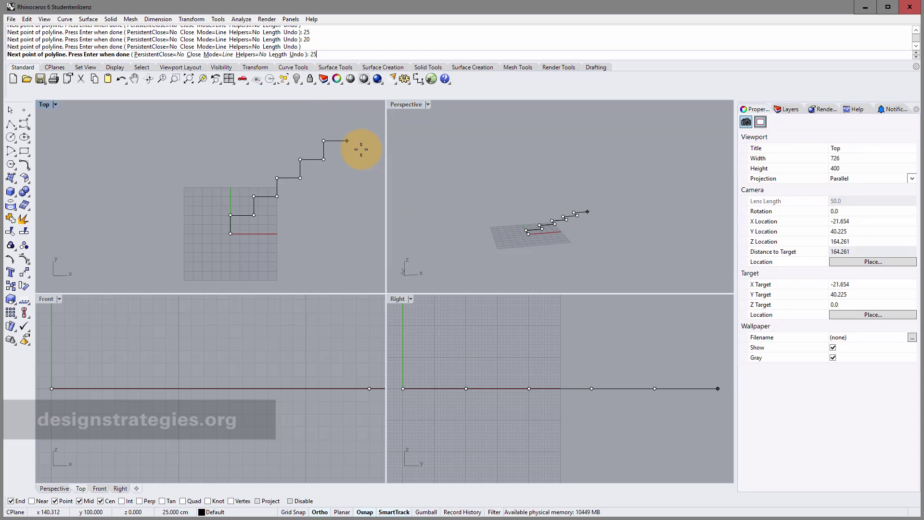
{"action": "key", "text": "Return"}
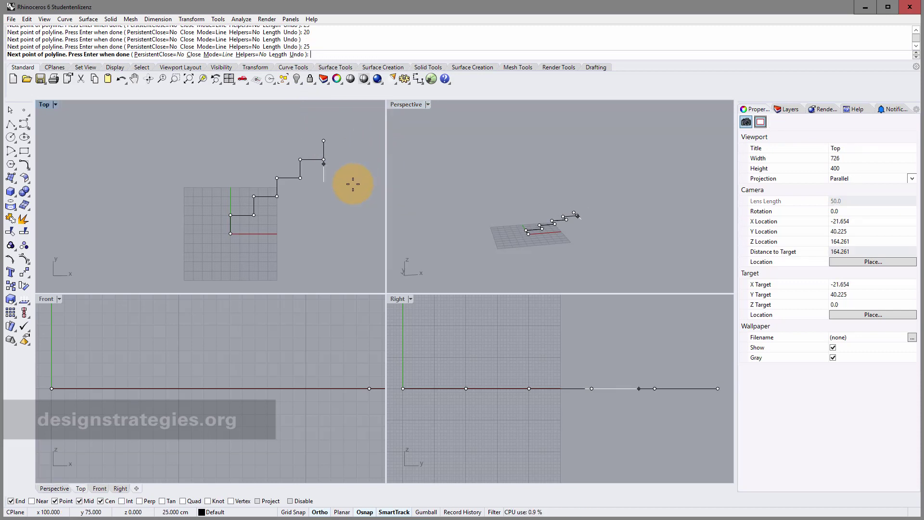
{"action": "left_click", "coordinate": [363, 153]}
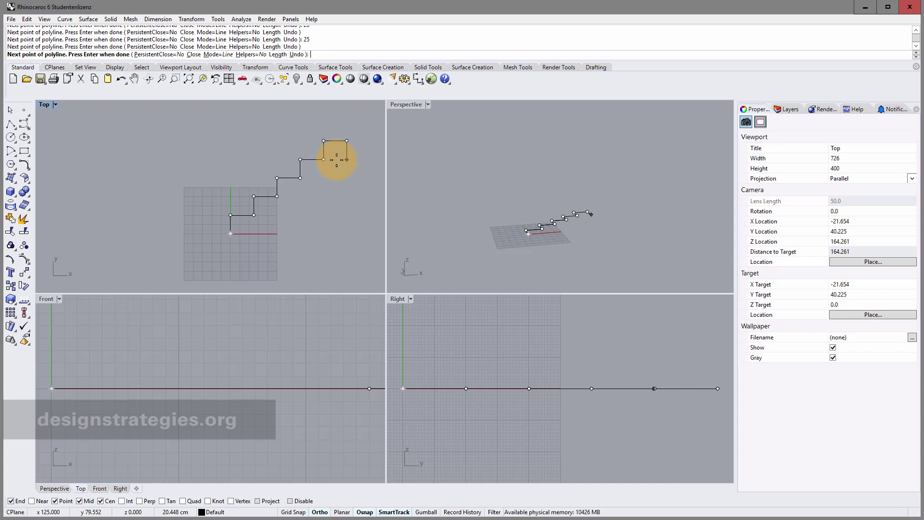
{"action": "type", "text": "20"}
{"action": "key", "text": "Return"}
{"action": "left_click", "coordinate": [336, 160]}
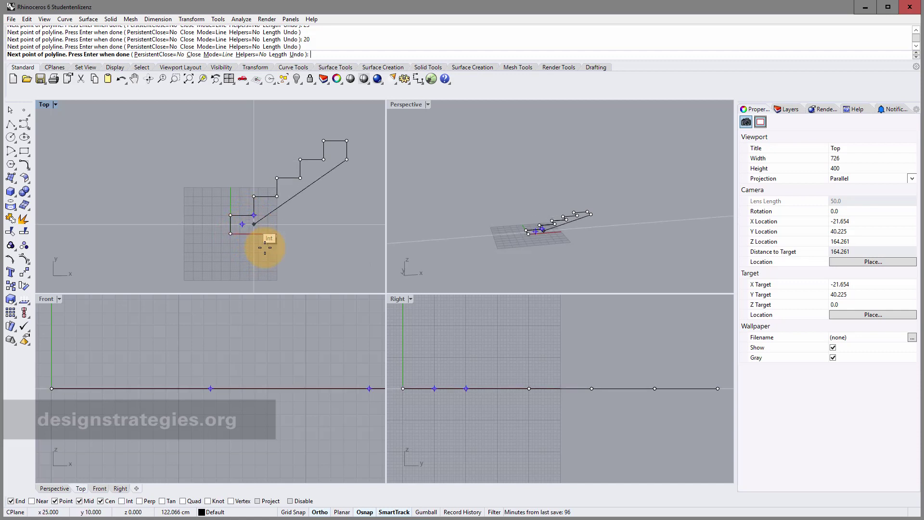
Step: Using SmartTrack, add the slanted underside down to the point at x 25, y 0, aligned with the second riser and the origin
{"action": "left_click", "coordinate": [394, 511]}
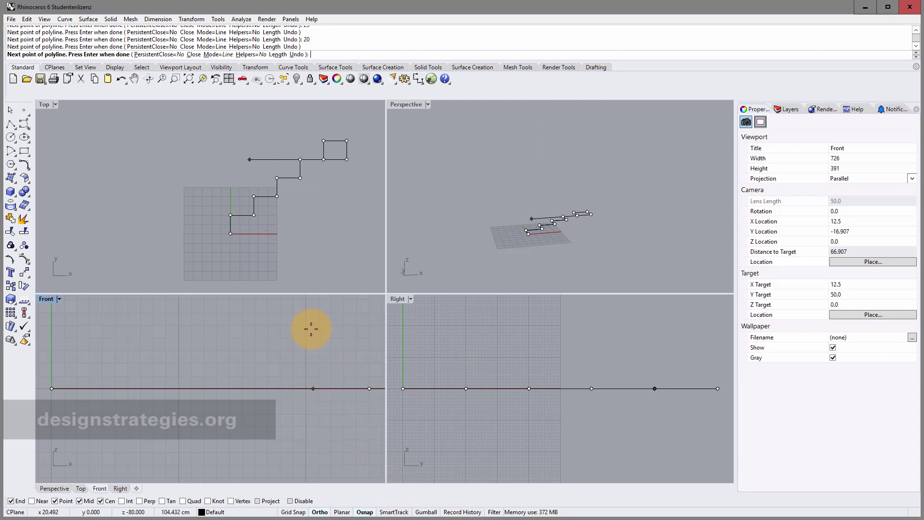
{"action": "left_click", "coordinate": [394, 512]}
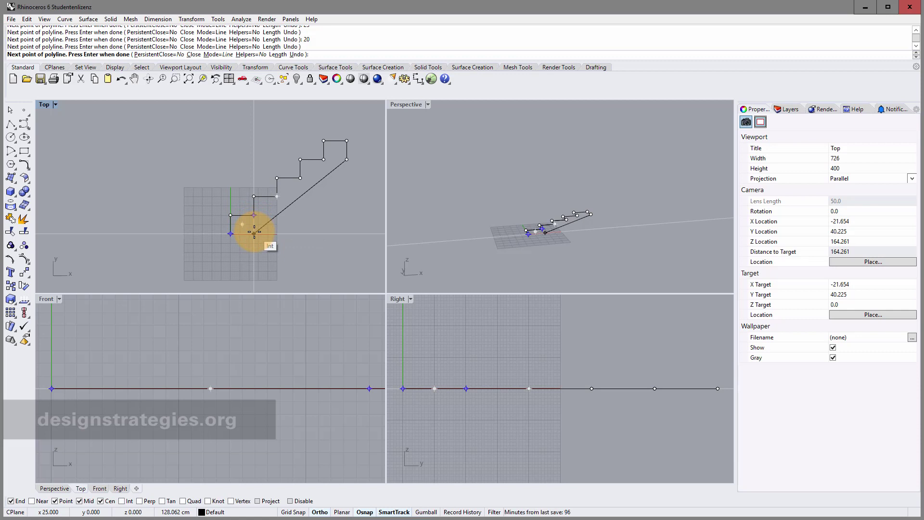
{"action": "left_click", "coordinate": [254, 234]}
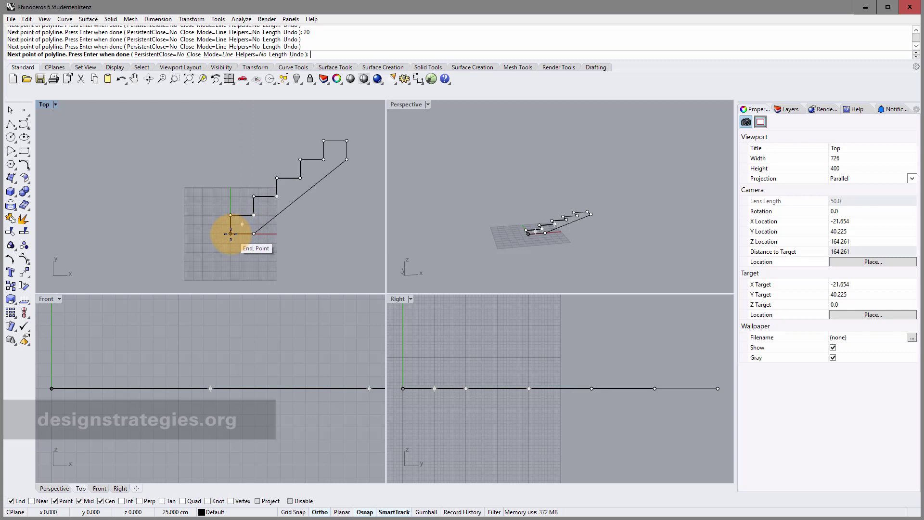
Step: Close the stair polyline at its start point on the origin and redo the undone polylines
{"action": "left_click", "coordinate": [231, 233]}
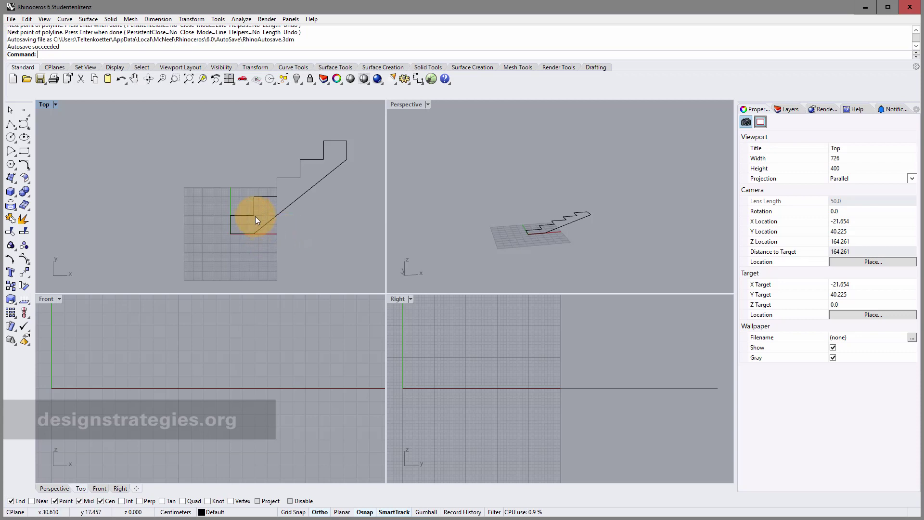
{"action": "scroll", "coordinate": [258, 235], "scroll_direction": "up", "scroll_amount": 2}
{"action": "scroll", "coordinate": [258, 233], "scroll_direction": "up", "scroll_amount": 2}
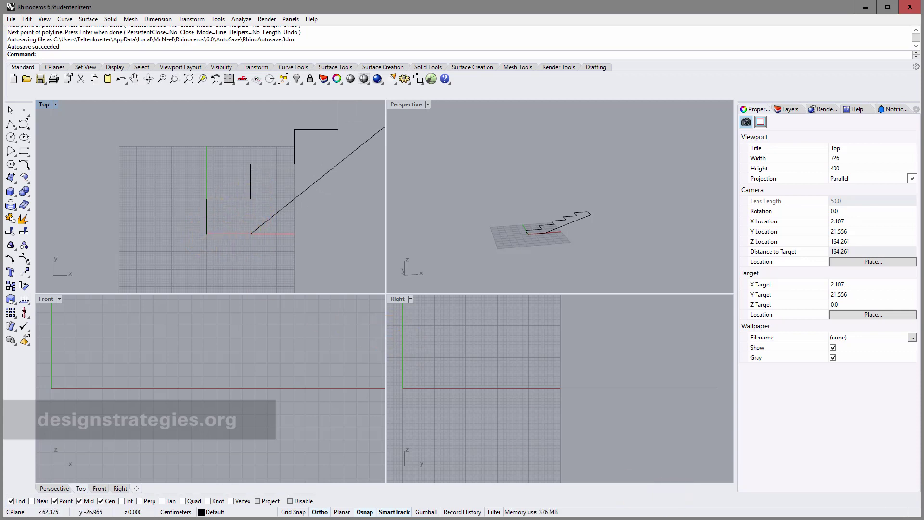
{"action": "key", "text": "ctrl+y"}
{"action": "key", "text": "ctrl+y"}
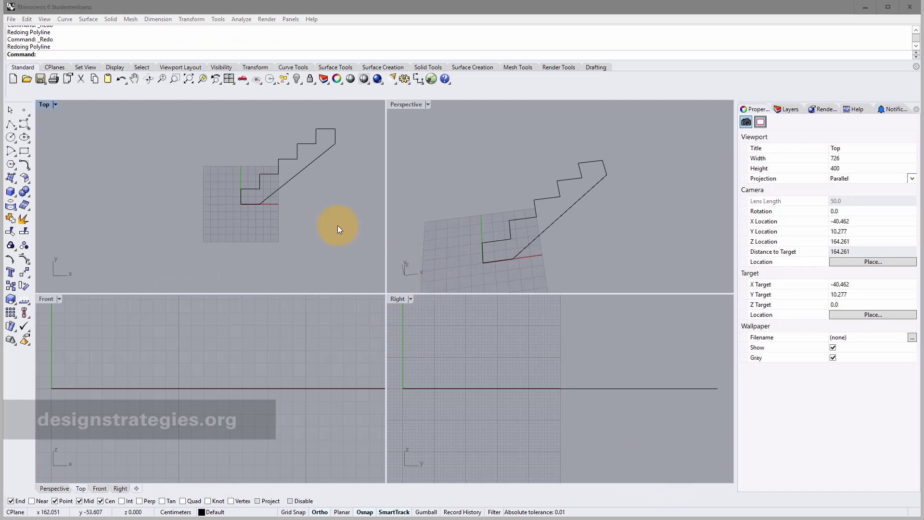
Step: Extrude the original open stepped curve straight by 110 cm as an uncapped surface
{"action": "left_click", "coordinate": [319, 218]}
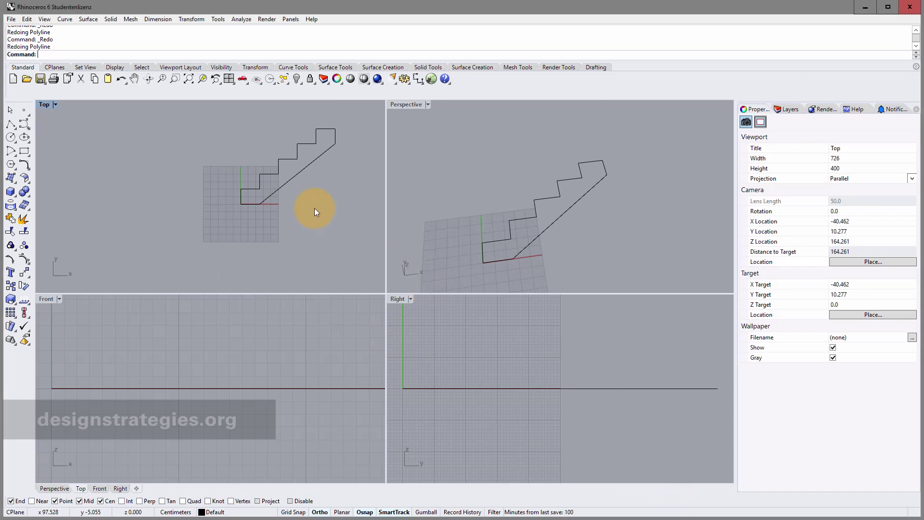
{"action": "left_click", "coordinate": [280, 172]}
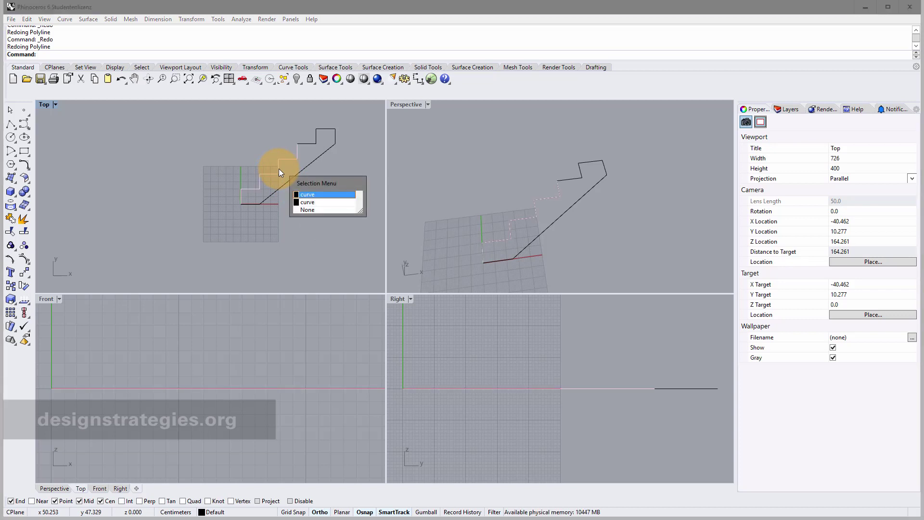
{"action": "left_click", "coordinate": [314, 195]}
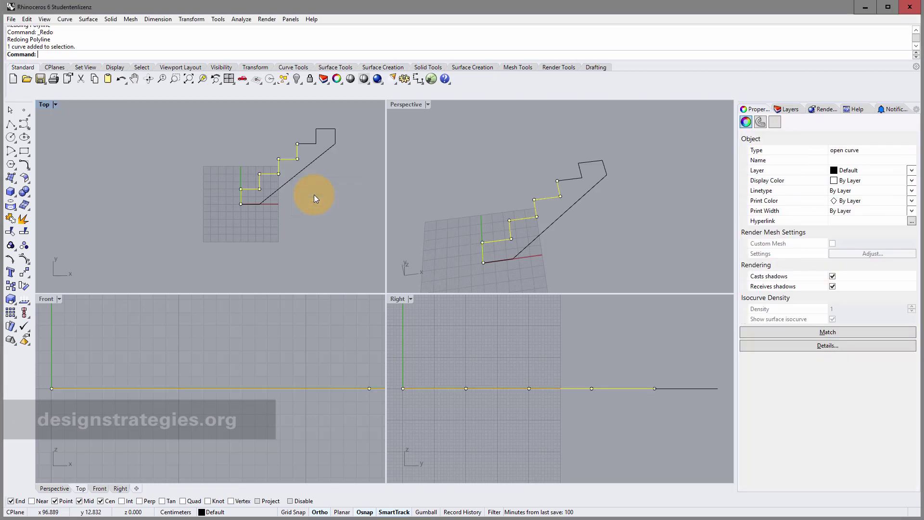
{"action": "left_click", "coordinate": [88, 19]}
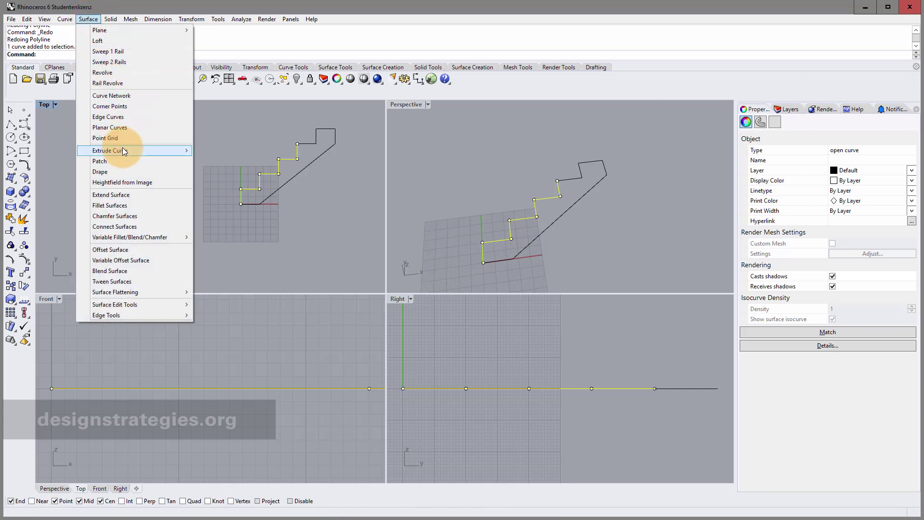
{"action": "mouse_move", "coordinate": [122, 150]}
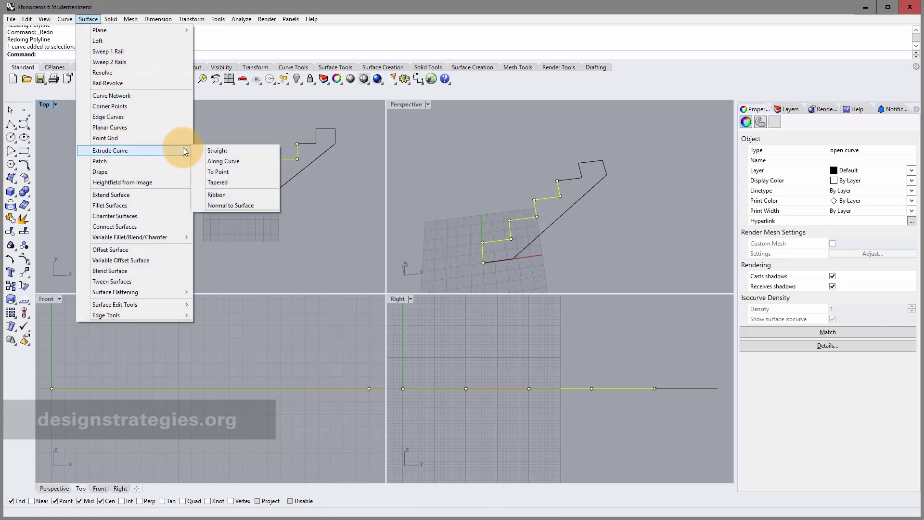
{"action": "left_click", "coordinate": [223, 152]}
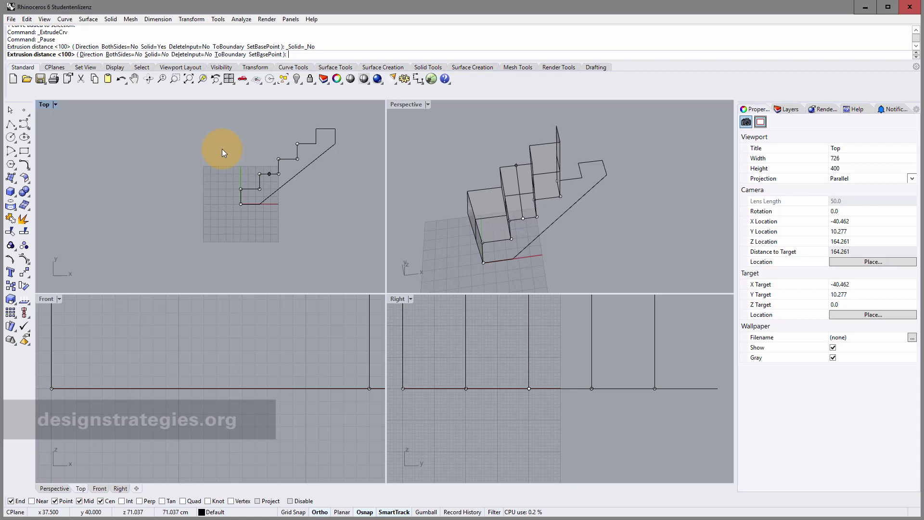
{"action": "type", "text": "110"}
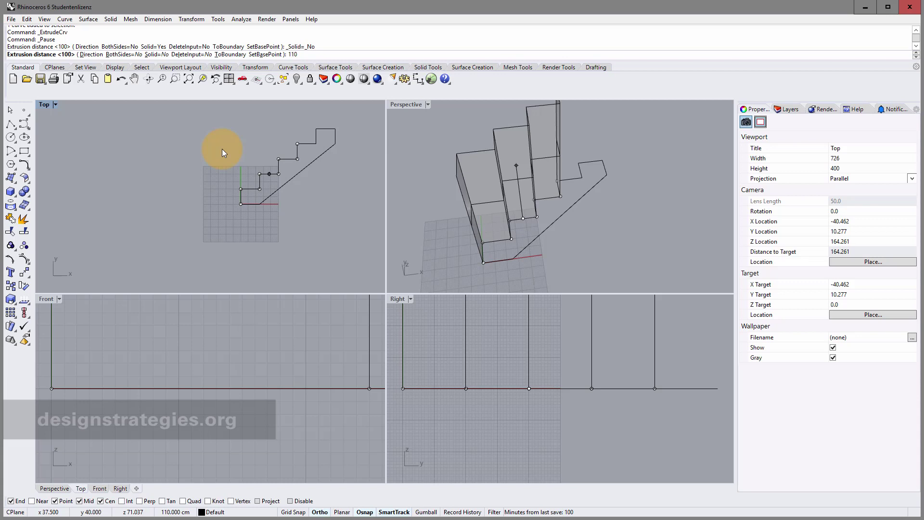
{"action": "key", "text": "Return"}
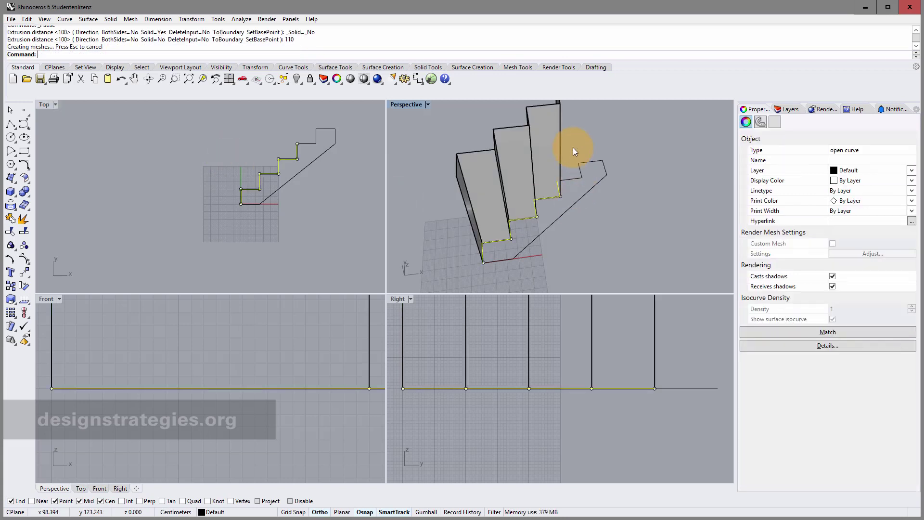
Step: Delete the surface extruded from the open stepped curve
{"action": "right_click_drag", "start_coordinate": [573, 146], "coordinate": [530, 185]}
{"action": "left_click", "coordinate": [514, 188]}
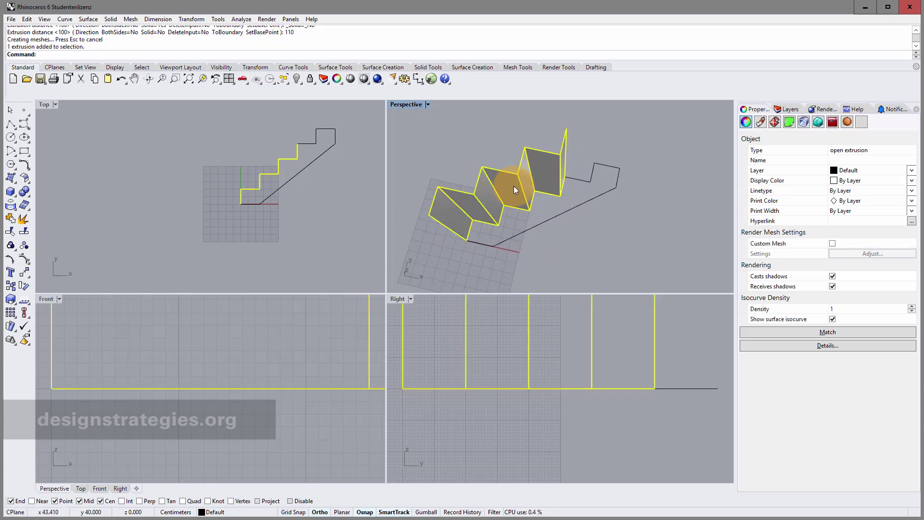
{"action": "key", "text": "Delete"}
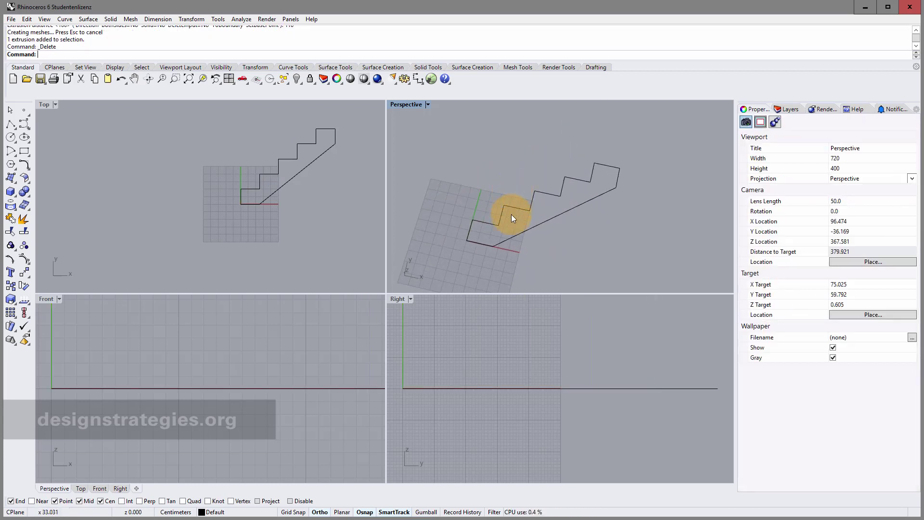
Step: Delete the original open stepped curve that overlaps the closed stair profile
{"action": "left_click", "coordinate": [278, 170]}
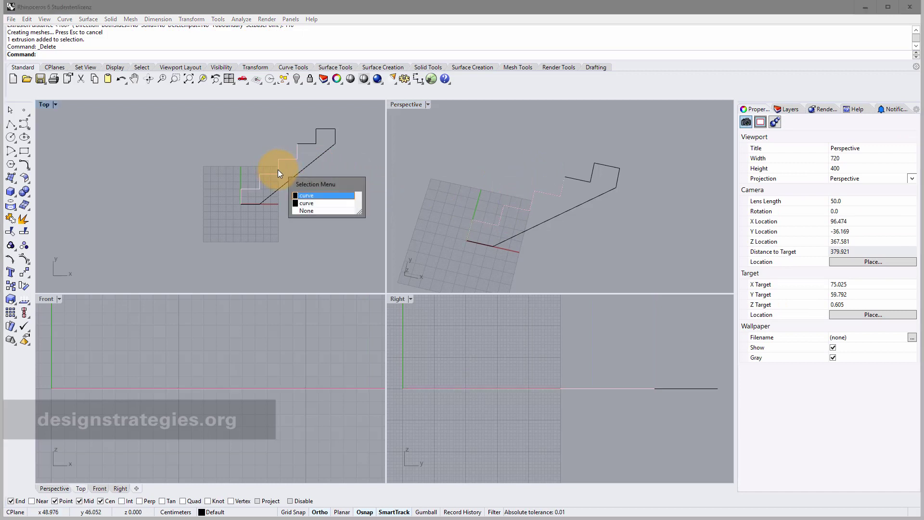
{"action": "left_click", "coordinate": [307, 196]}
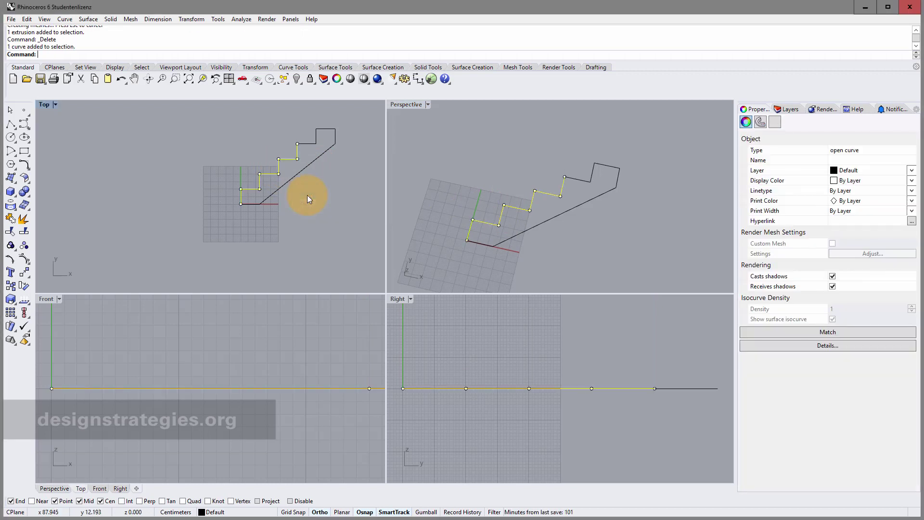
{"action": "key", "text": "Delete"}
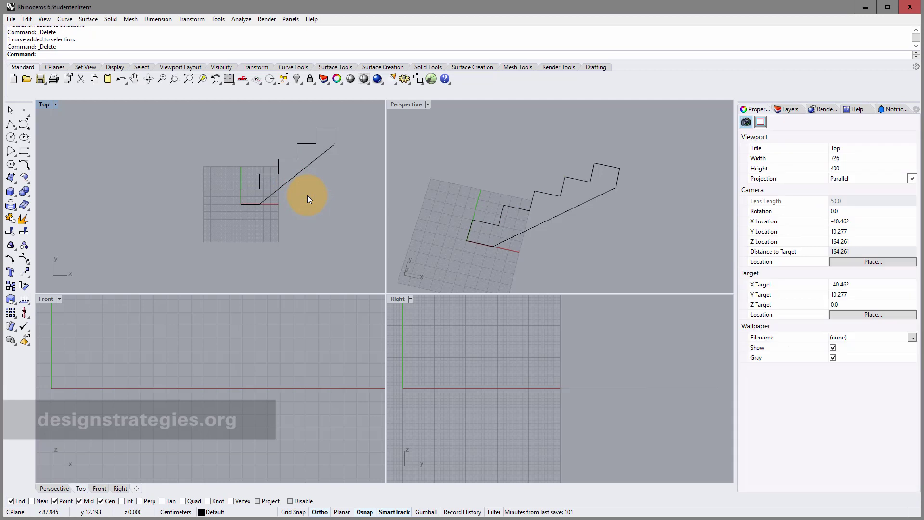
Step: Extrude the closed stair profile by 100 cm to one side only, with Solid set to Yes
{"action": "left_click", "coordinate": [287, 160]}
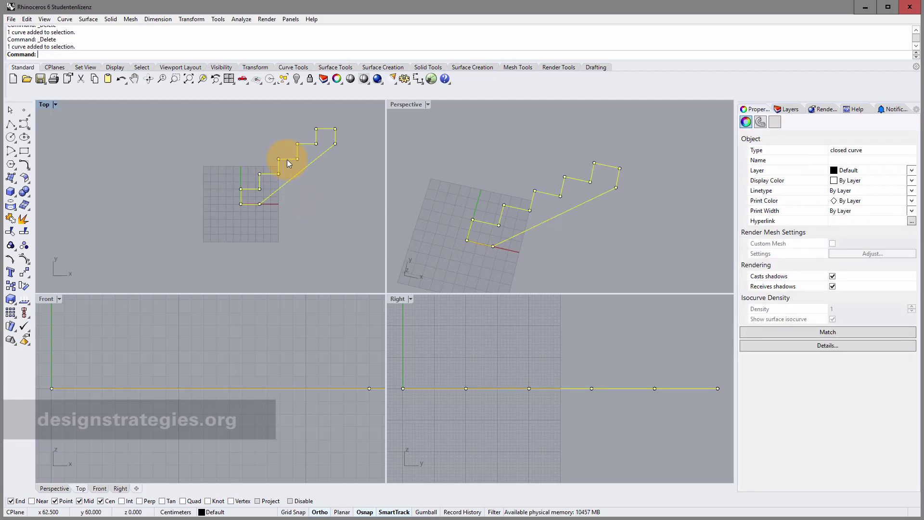
{"action": "type", "text": "Ext"}
{"action": "key", "text": "Return"}
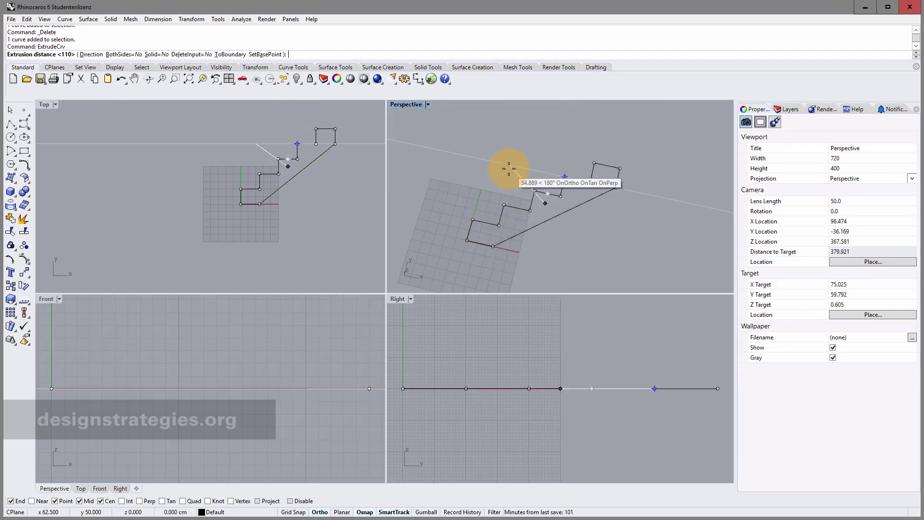
{"action": "scroll", "coordinate": [506, 178], "scroll_direction": "down", "scroll_amount": 3}
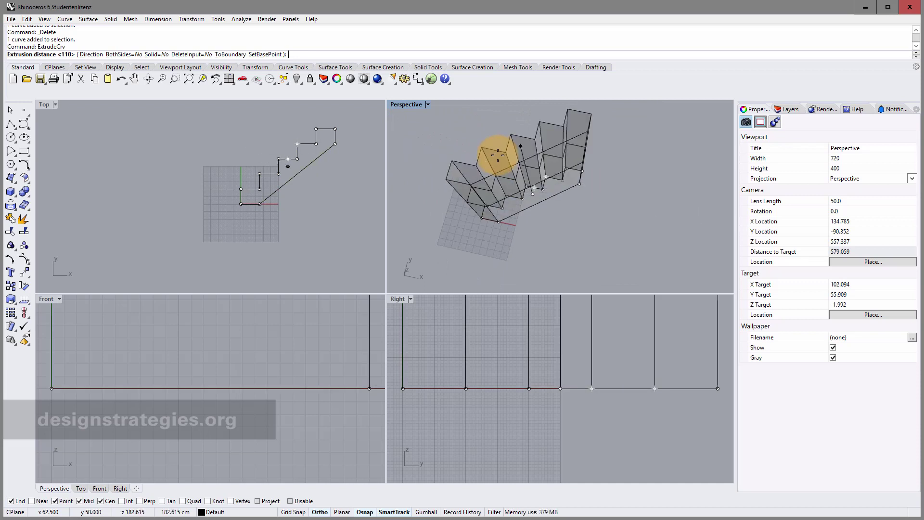
{"action": "right_click_drag", "start_coordinate": [503, 158], "coordinate": [528, 178]}
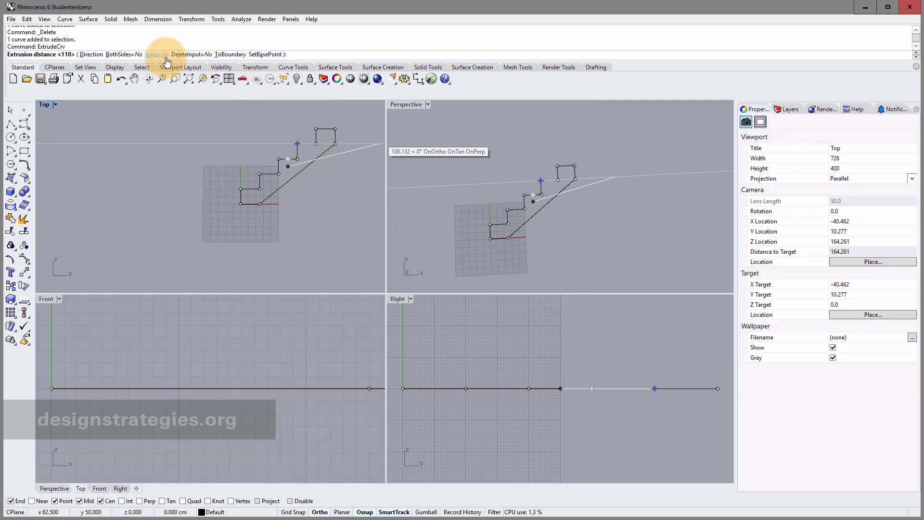
{"action": "left_click", "coordinate": [165, 56]}
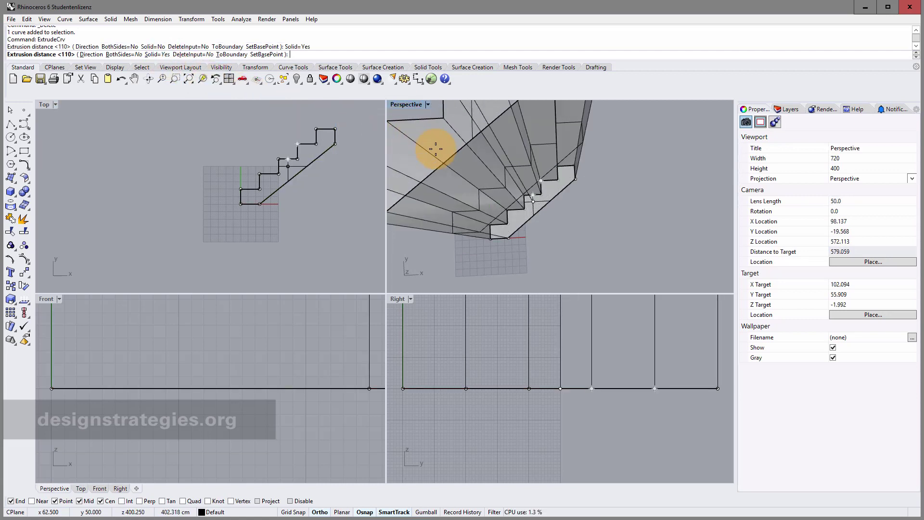
{"action": "right_click_drag", "start_coordinate": [464, 174], "coordinate": [446, 140]}
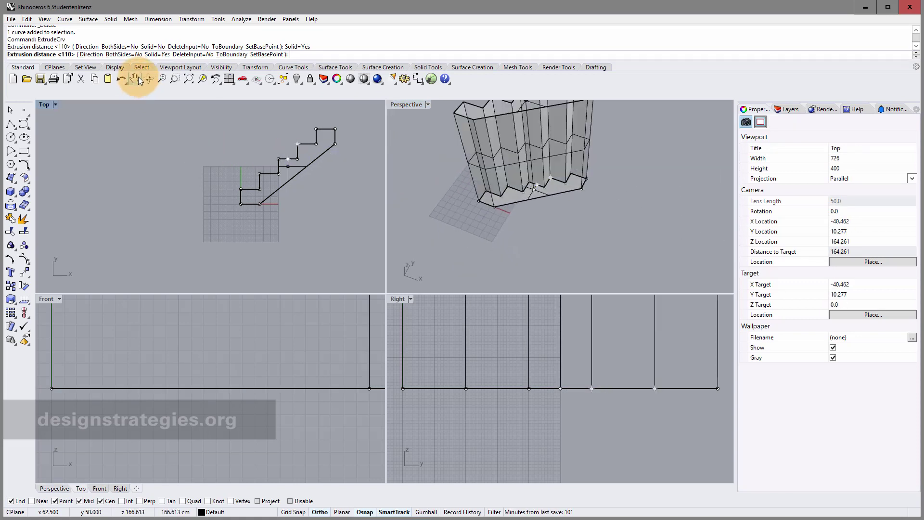
{"action": "left_click", "coordinate": [120, 54]}
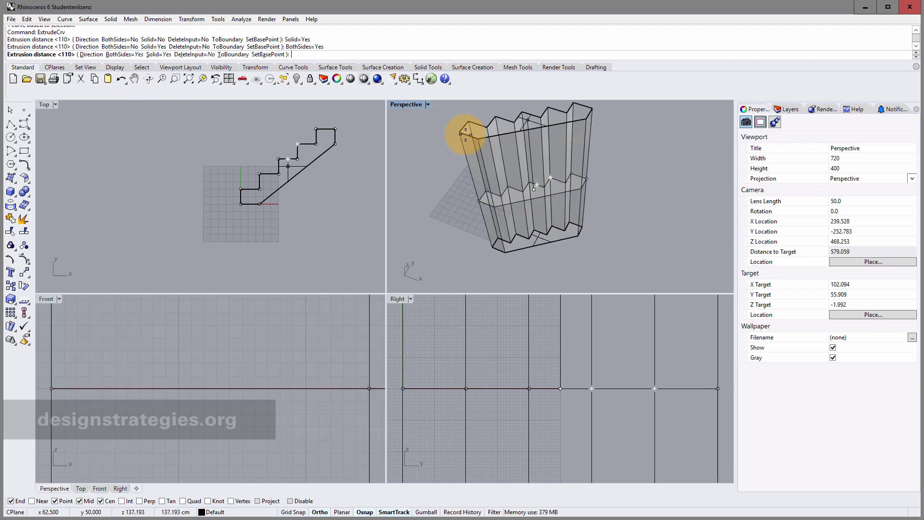
{"action": "left_click", "coordinate": [139, 55]}
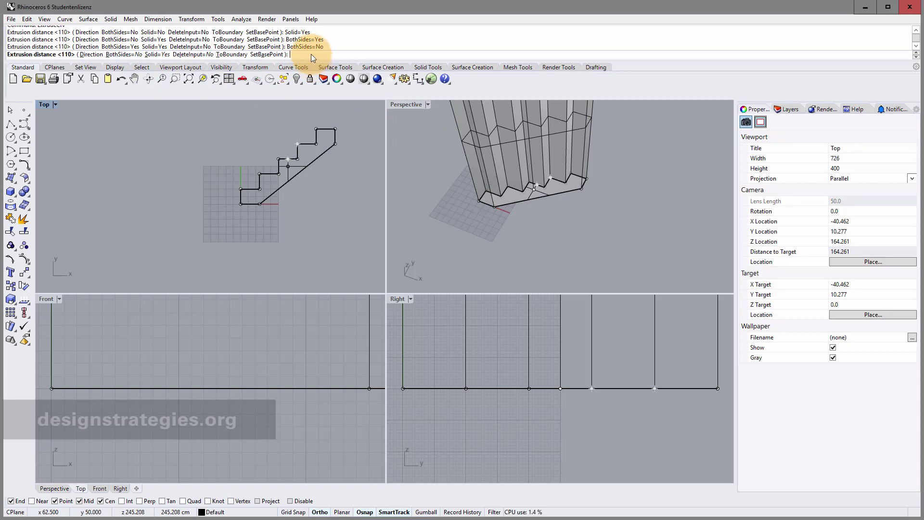
{"action": "type", "text": "100"}
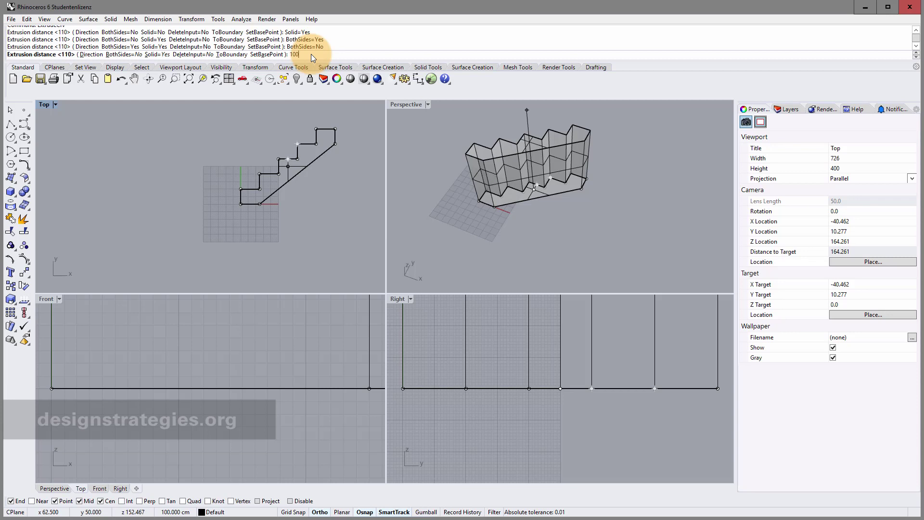
{"action": "key", "text": "Return"}
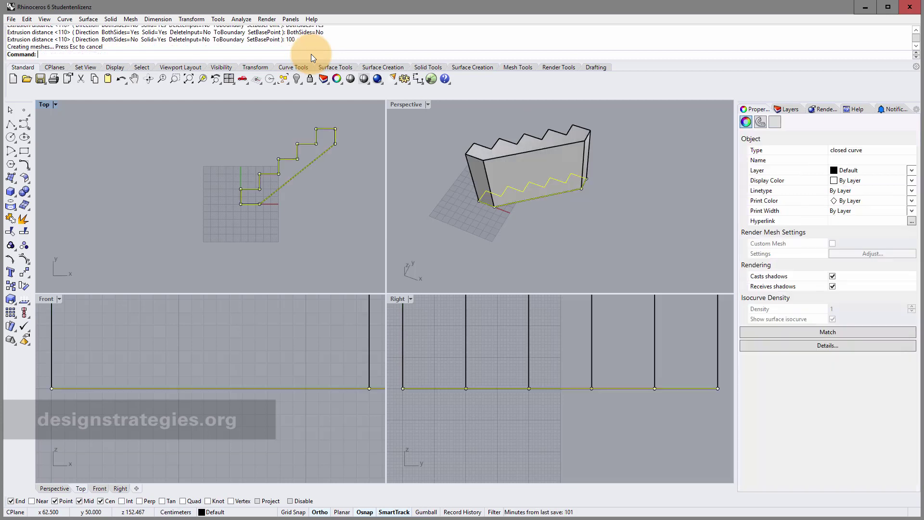
{"action": "right_click_drag", "start_coordinate": [598, 227], "coordinate": [516, 215]}
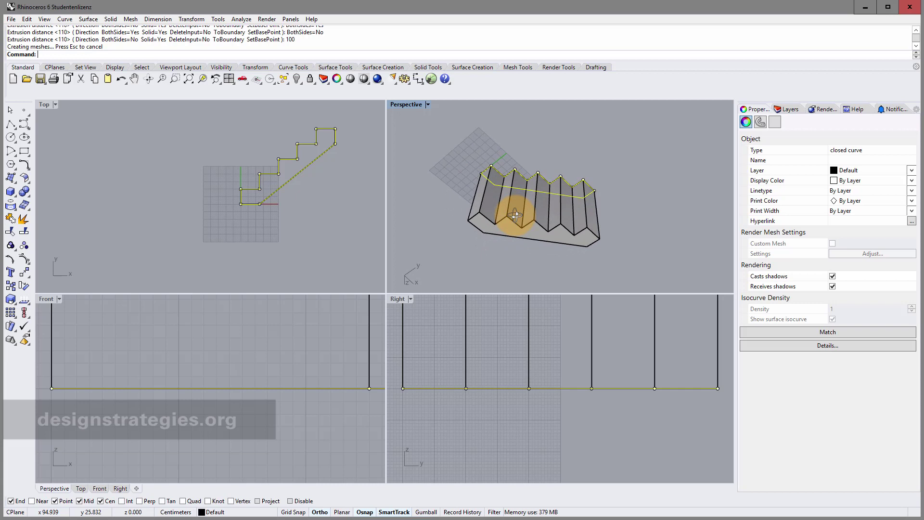